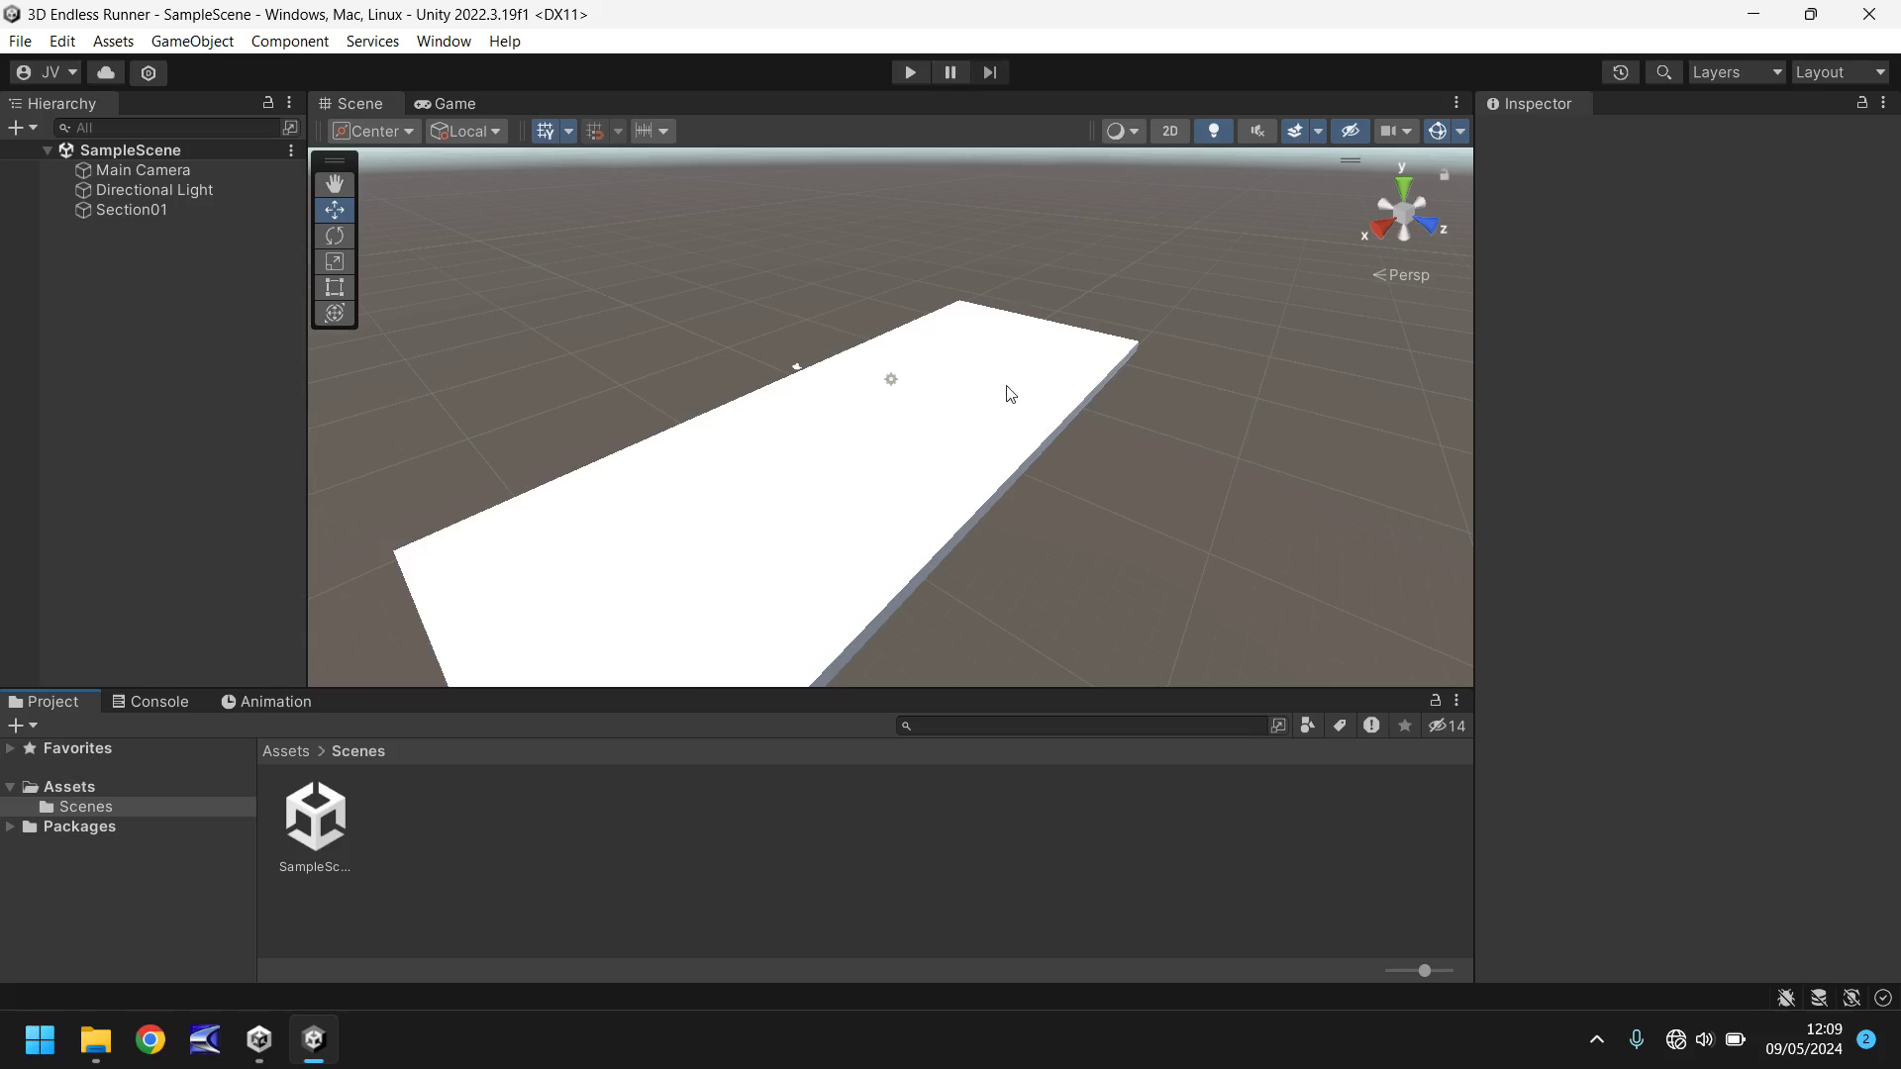
# Create a folder named Materials in the project's Assets folder and open it
pyautogui.moveTo(836, 459); pyautogui.dragTo(839, 378, button='middle')
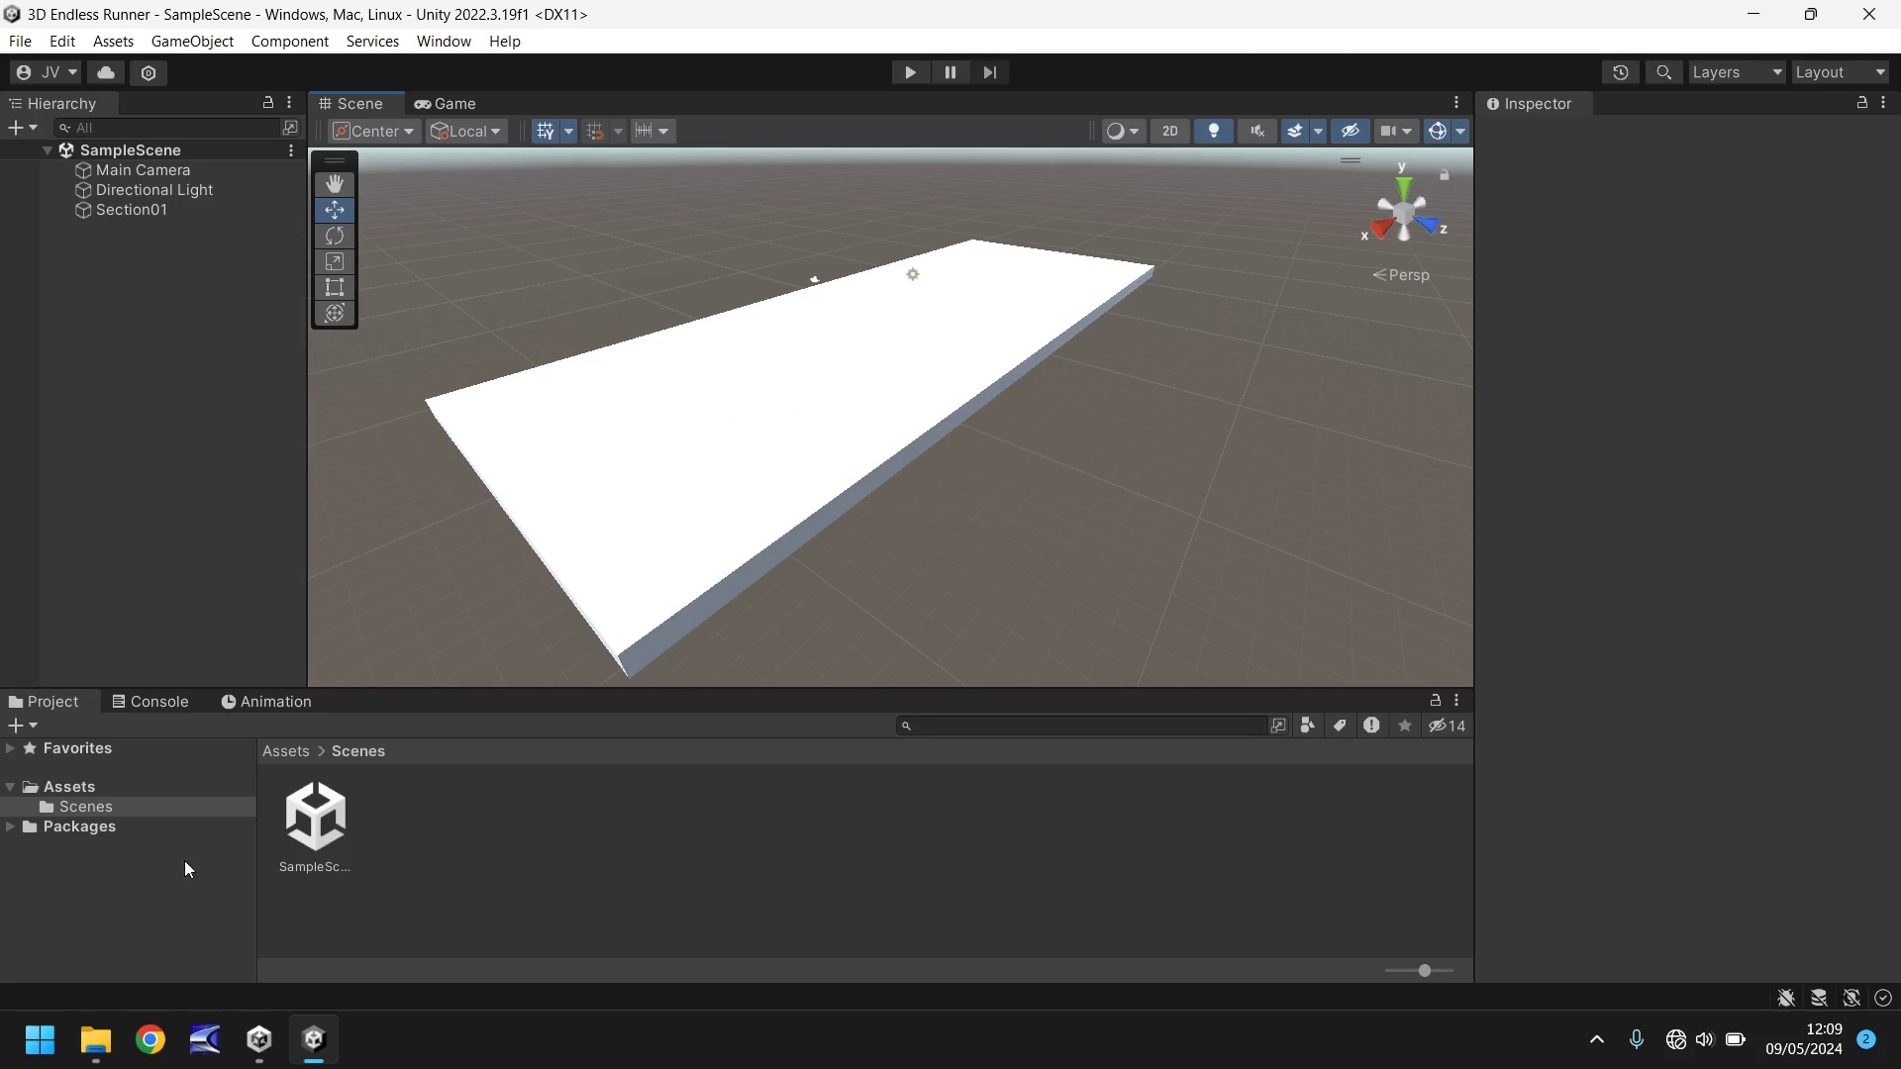
pyautogui.click(67, 787)
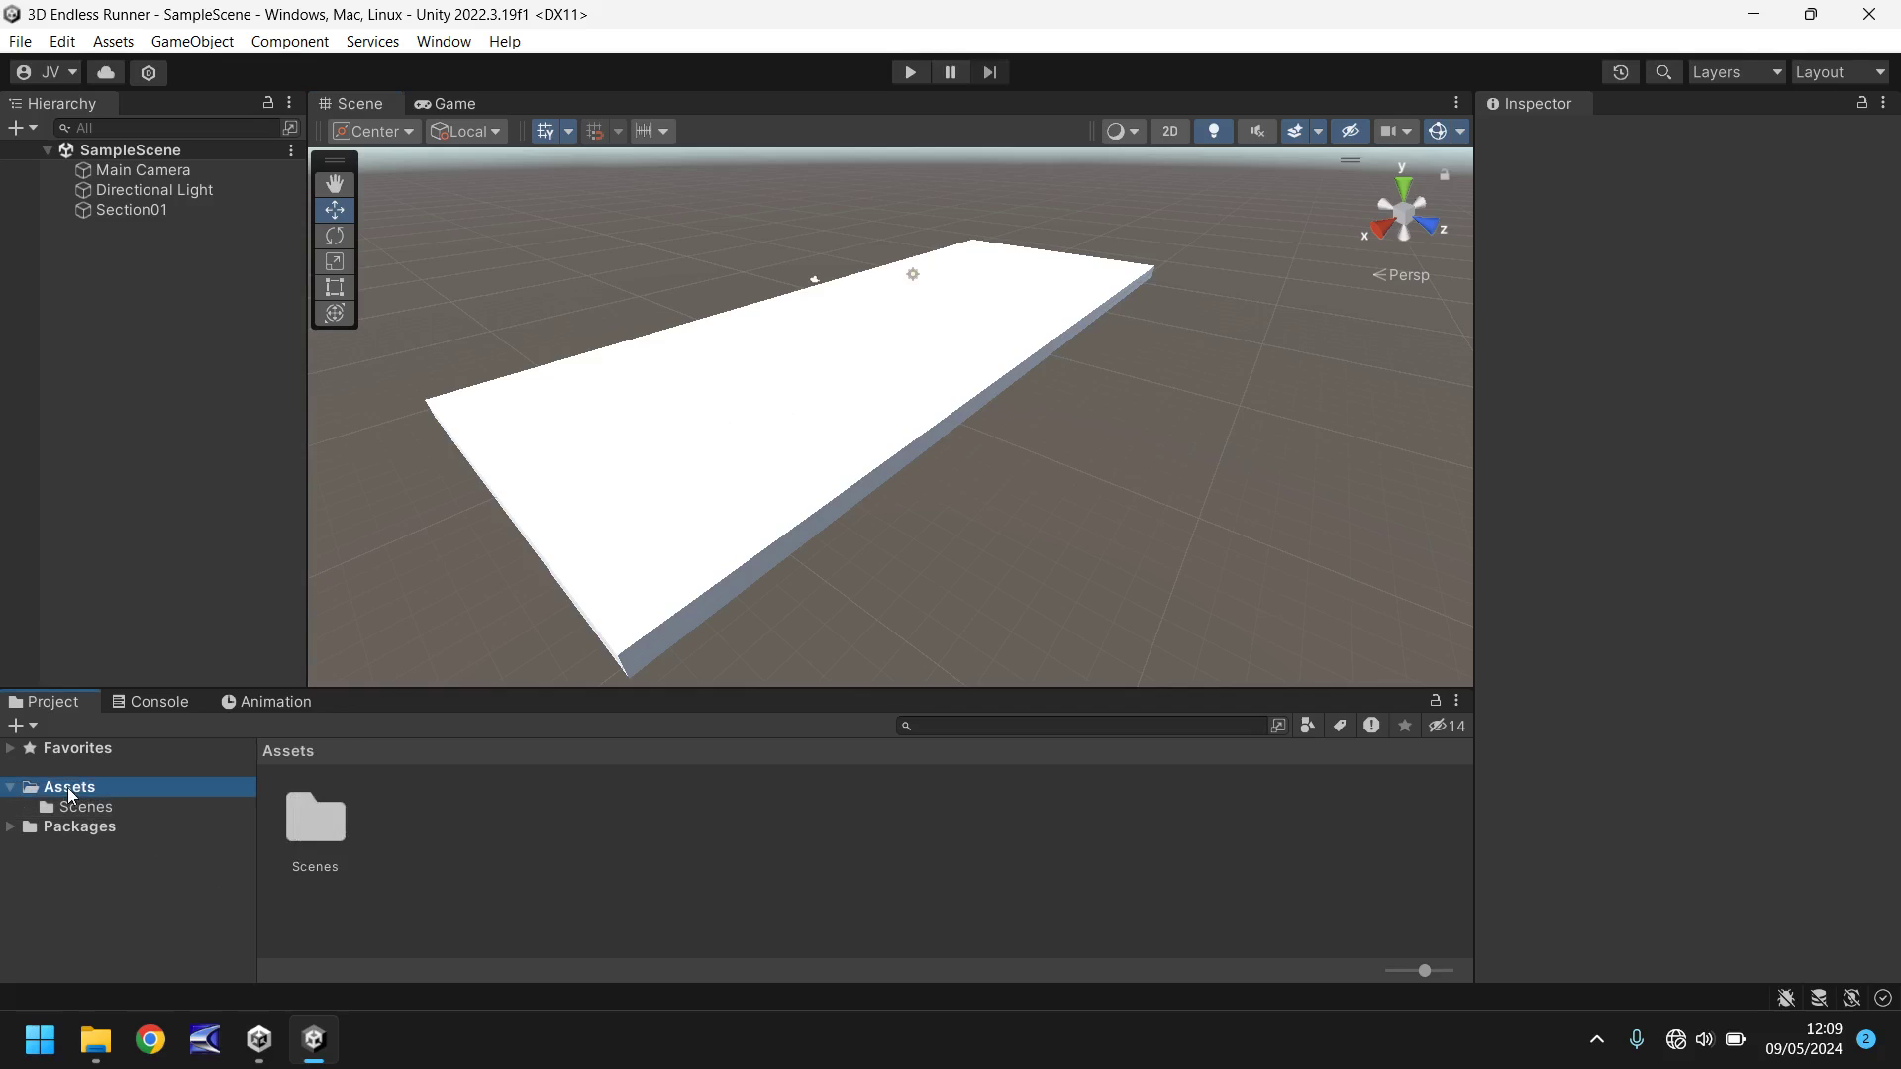
pyautogui.rightClick(423, 836)
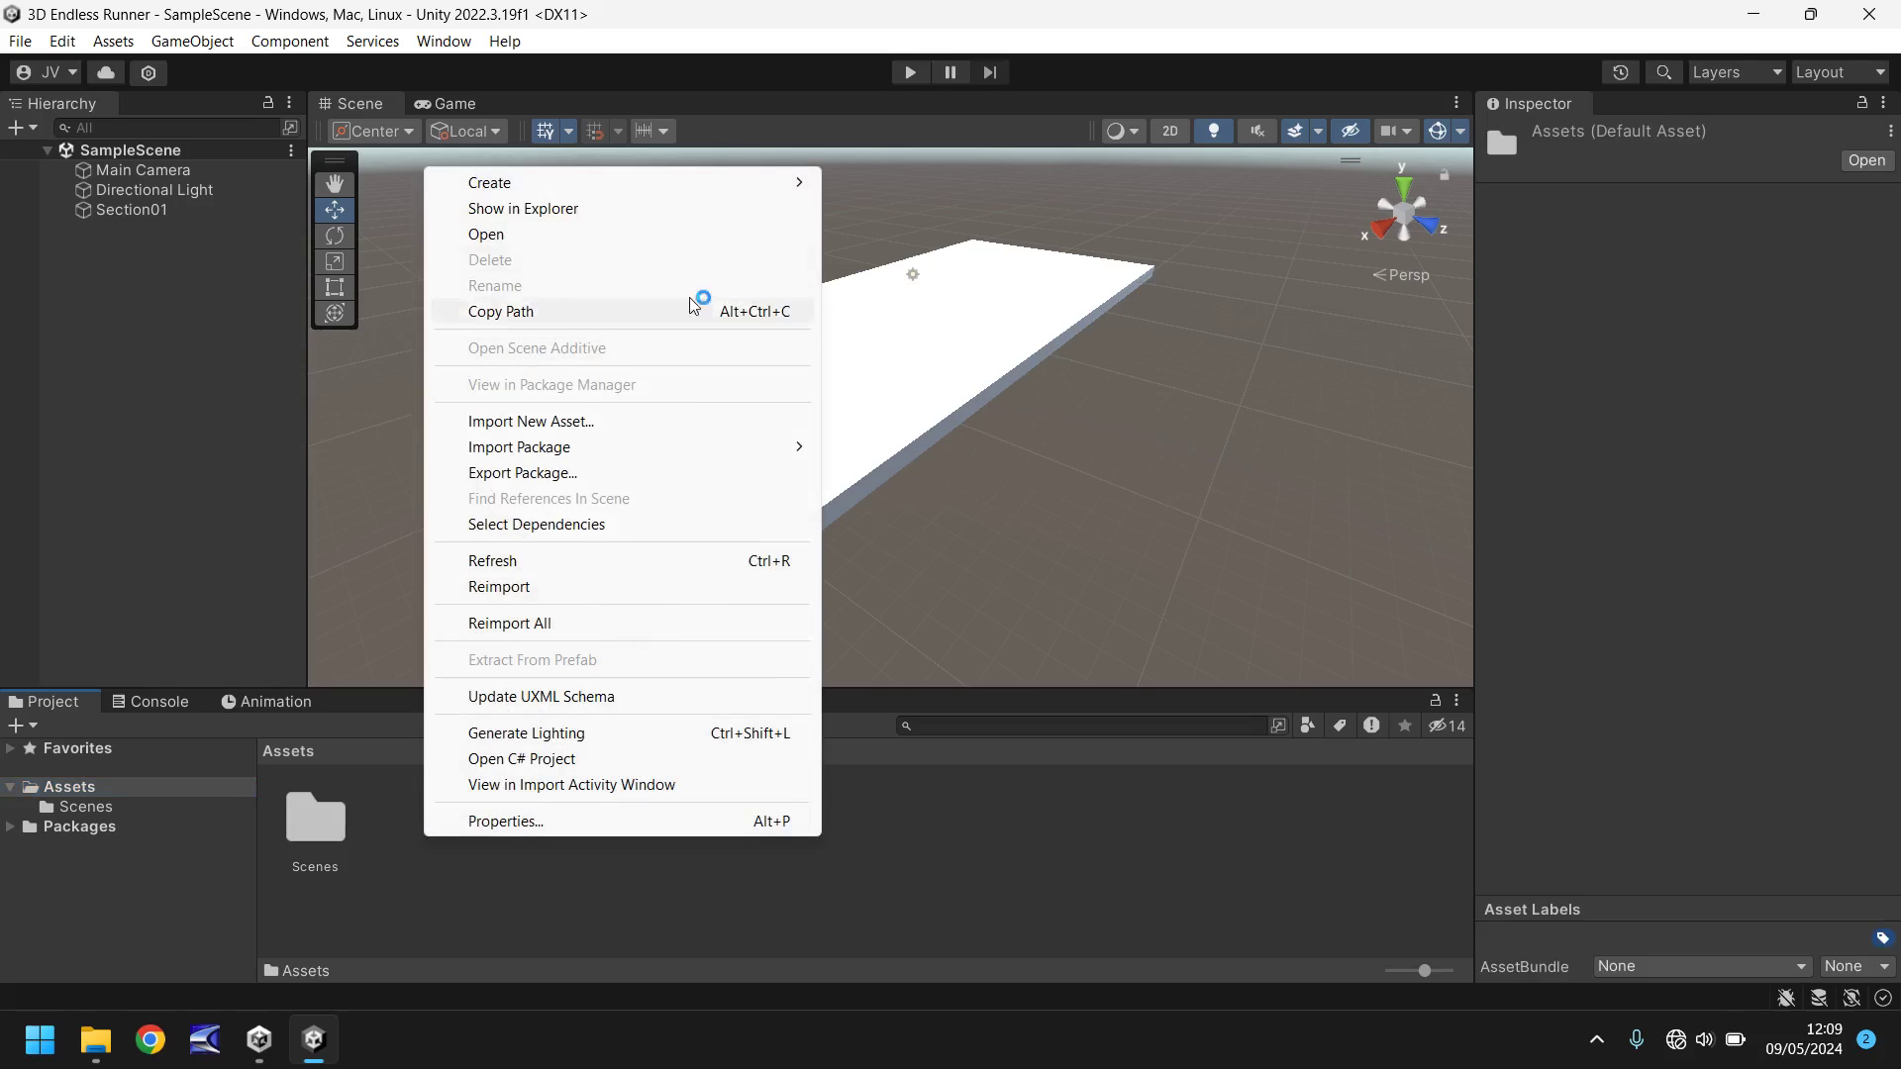
pyautogui.moveTo(722, 183)
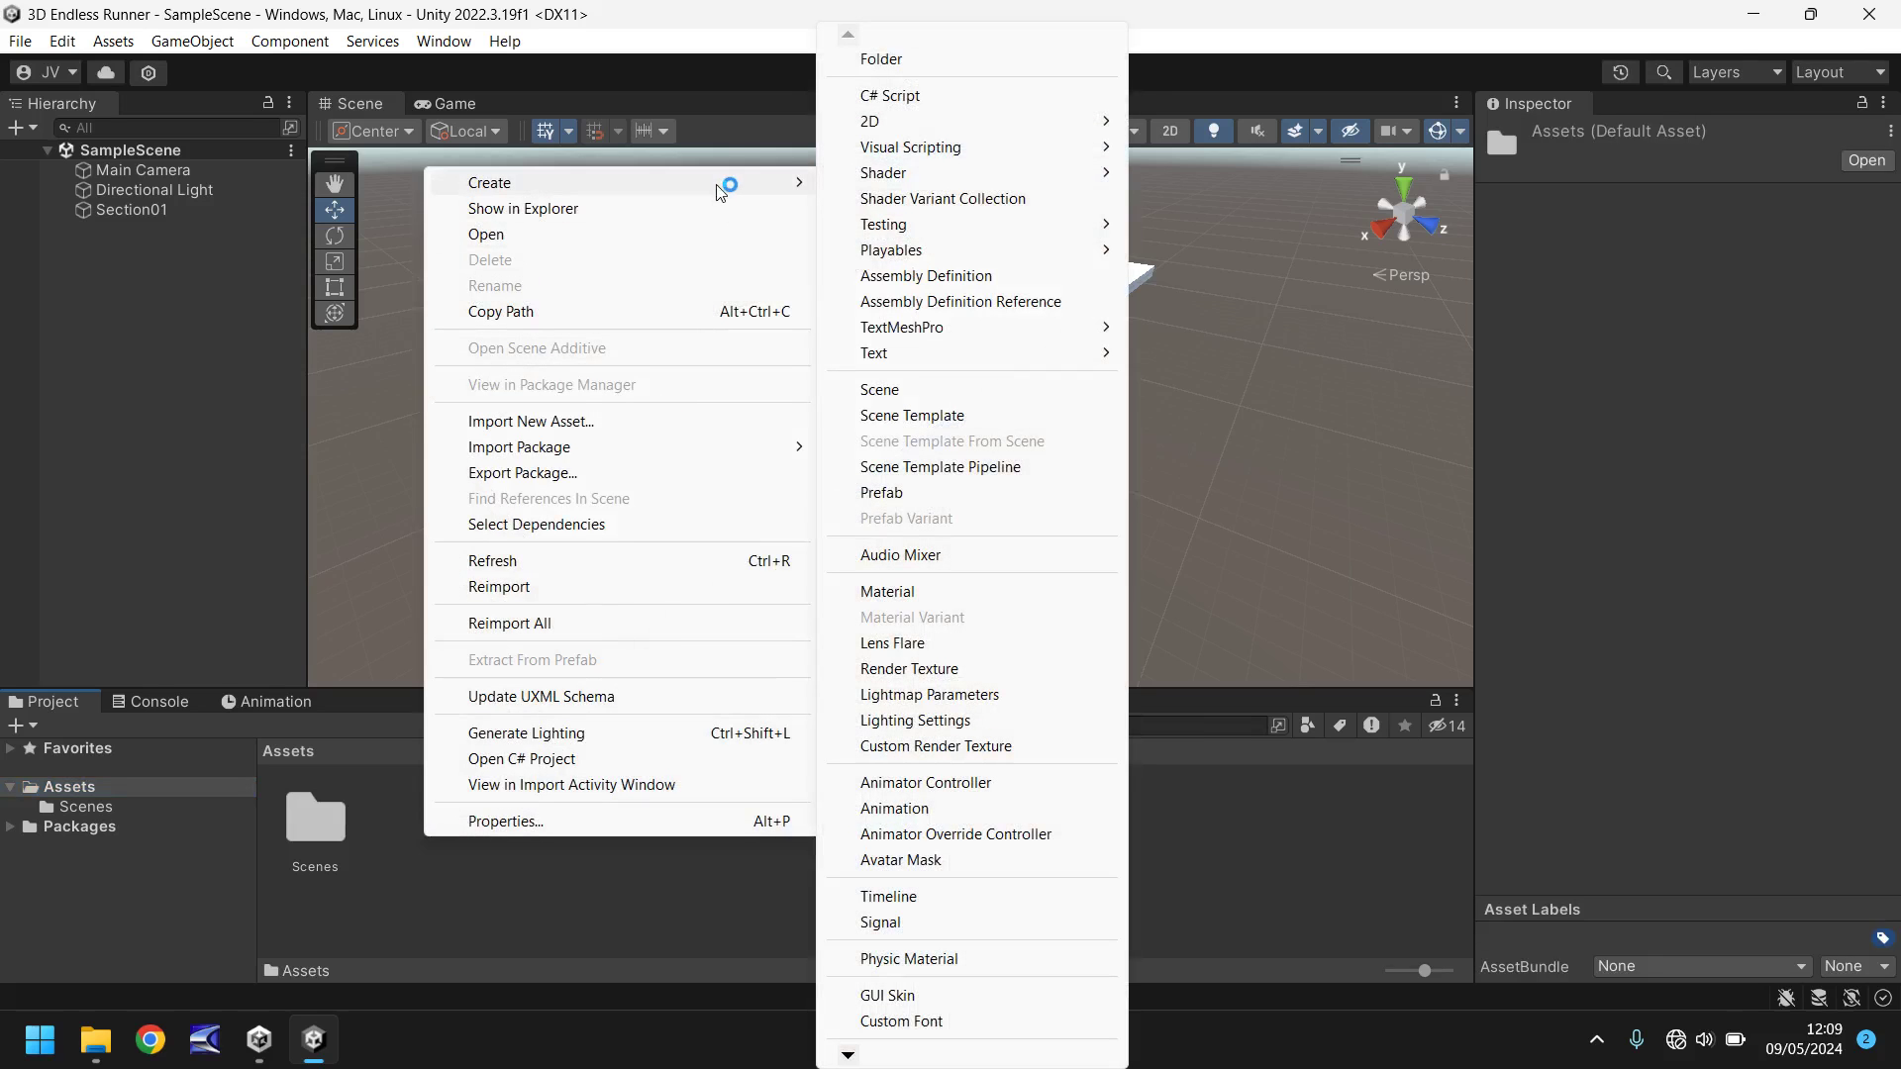
pyautogui.click(906, 61)
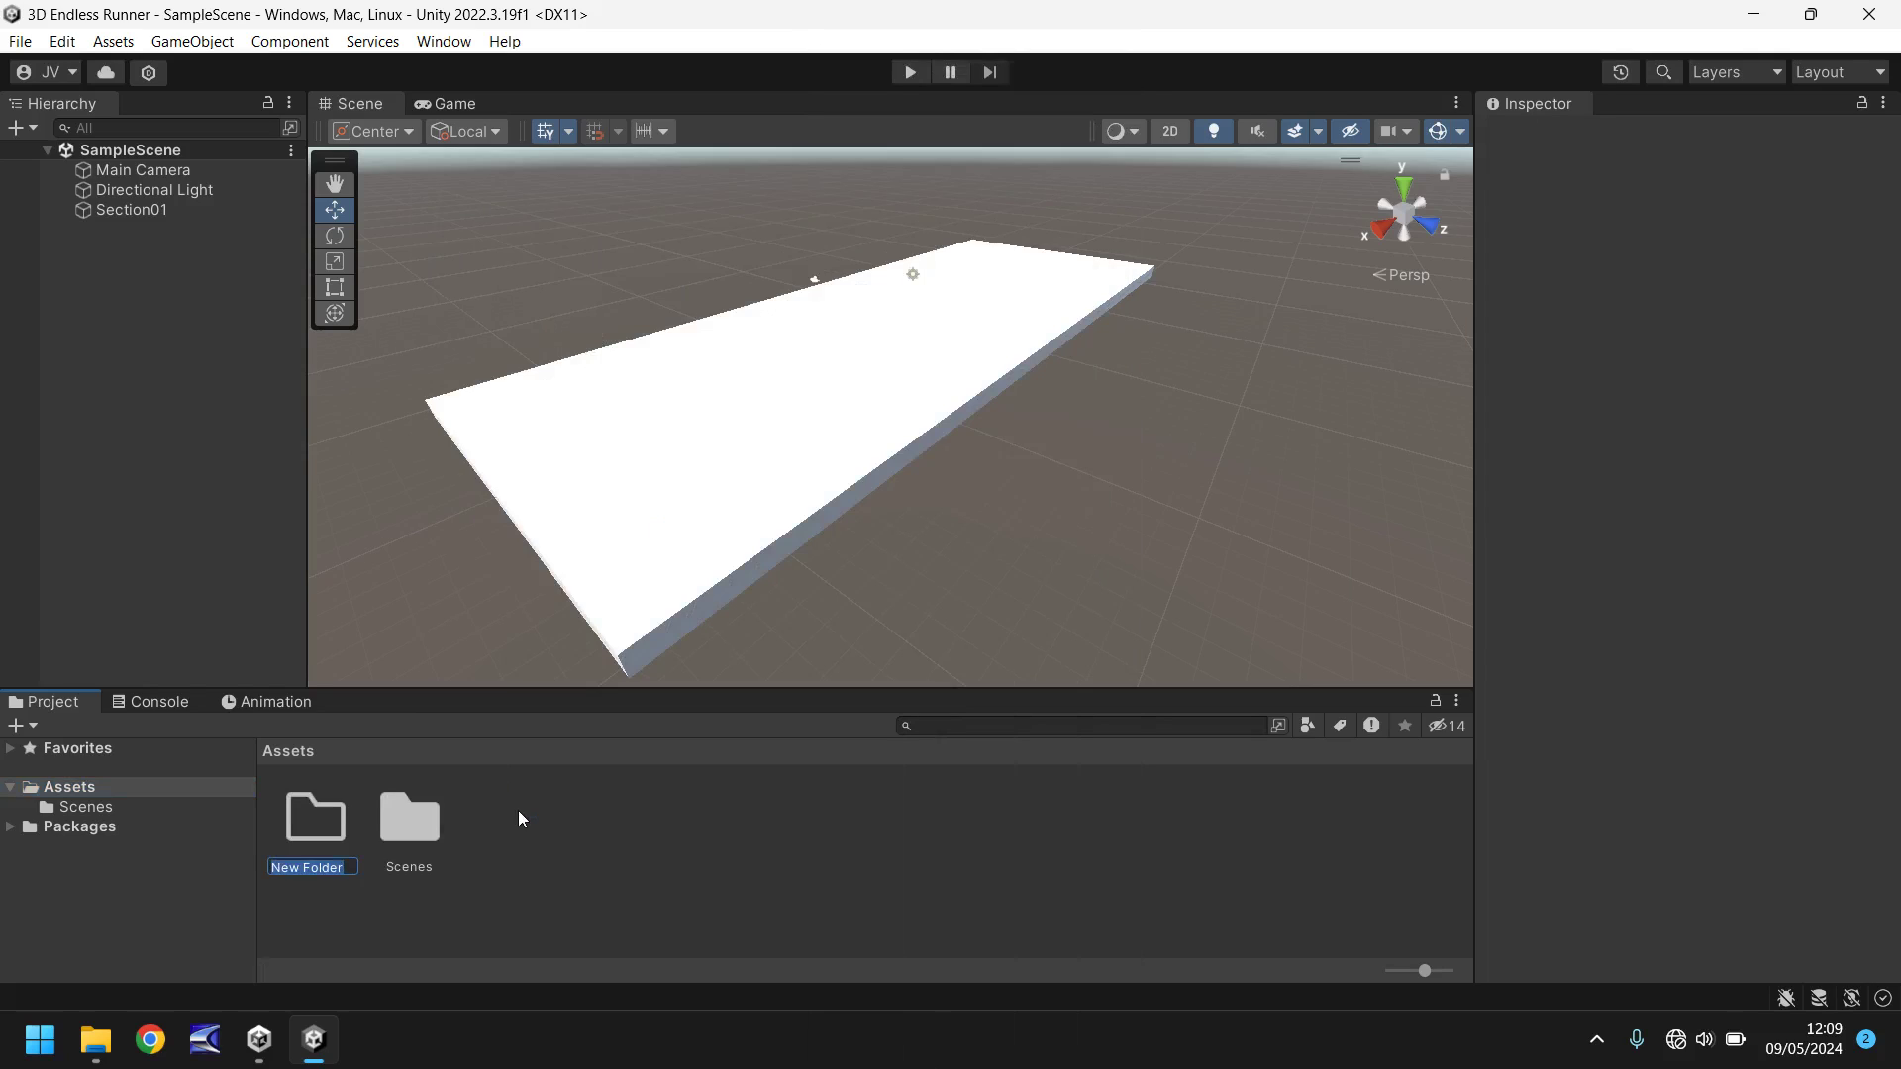
pyautogui.write('Materials')
pyautogui.press('Return')
pyautogui.press('Return')
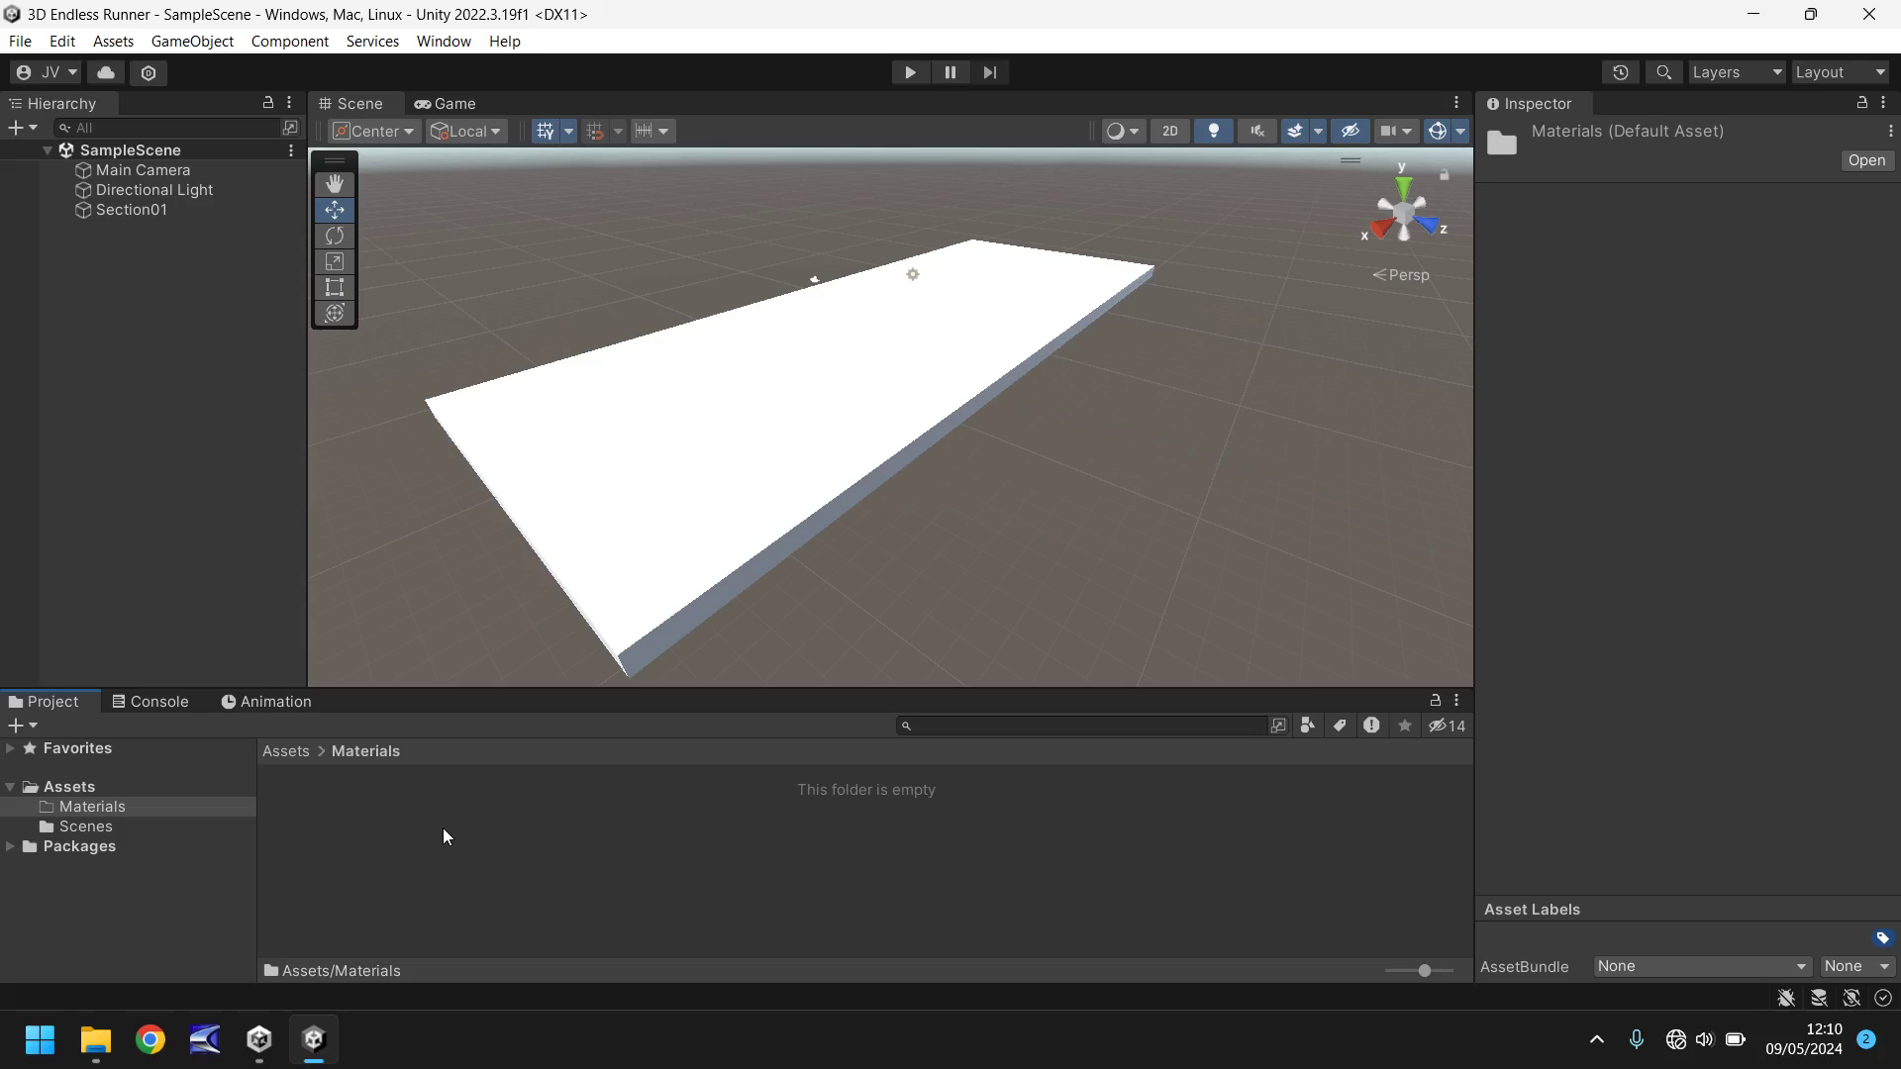
# Create a new material named SandMat in the Materials folder
pyautogui.rightClick(384, 839)
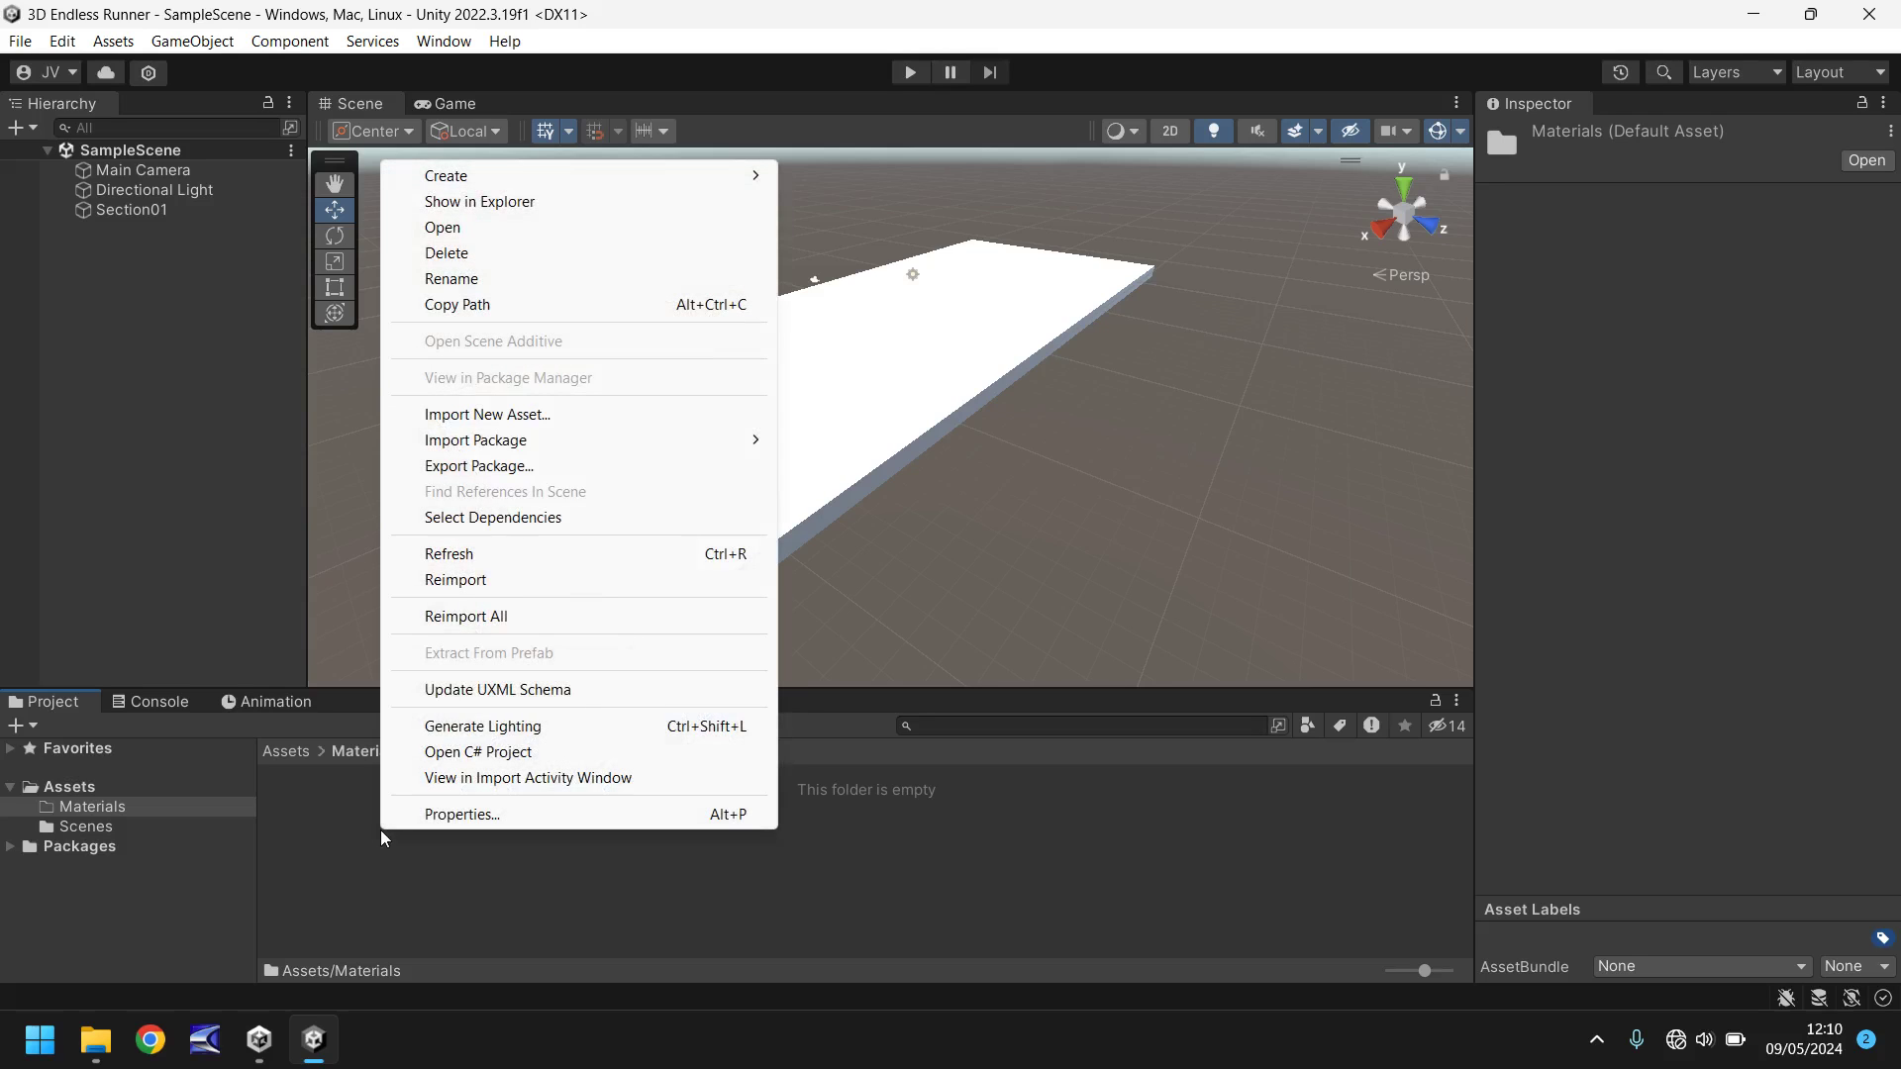
pyautogui.moveTo(741, 186)
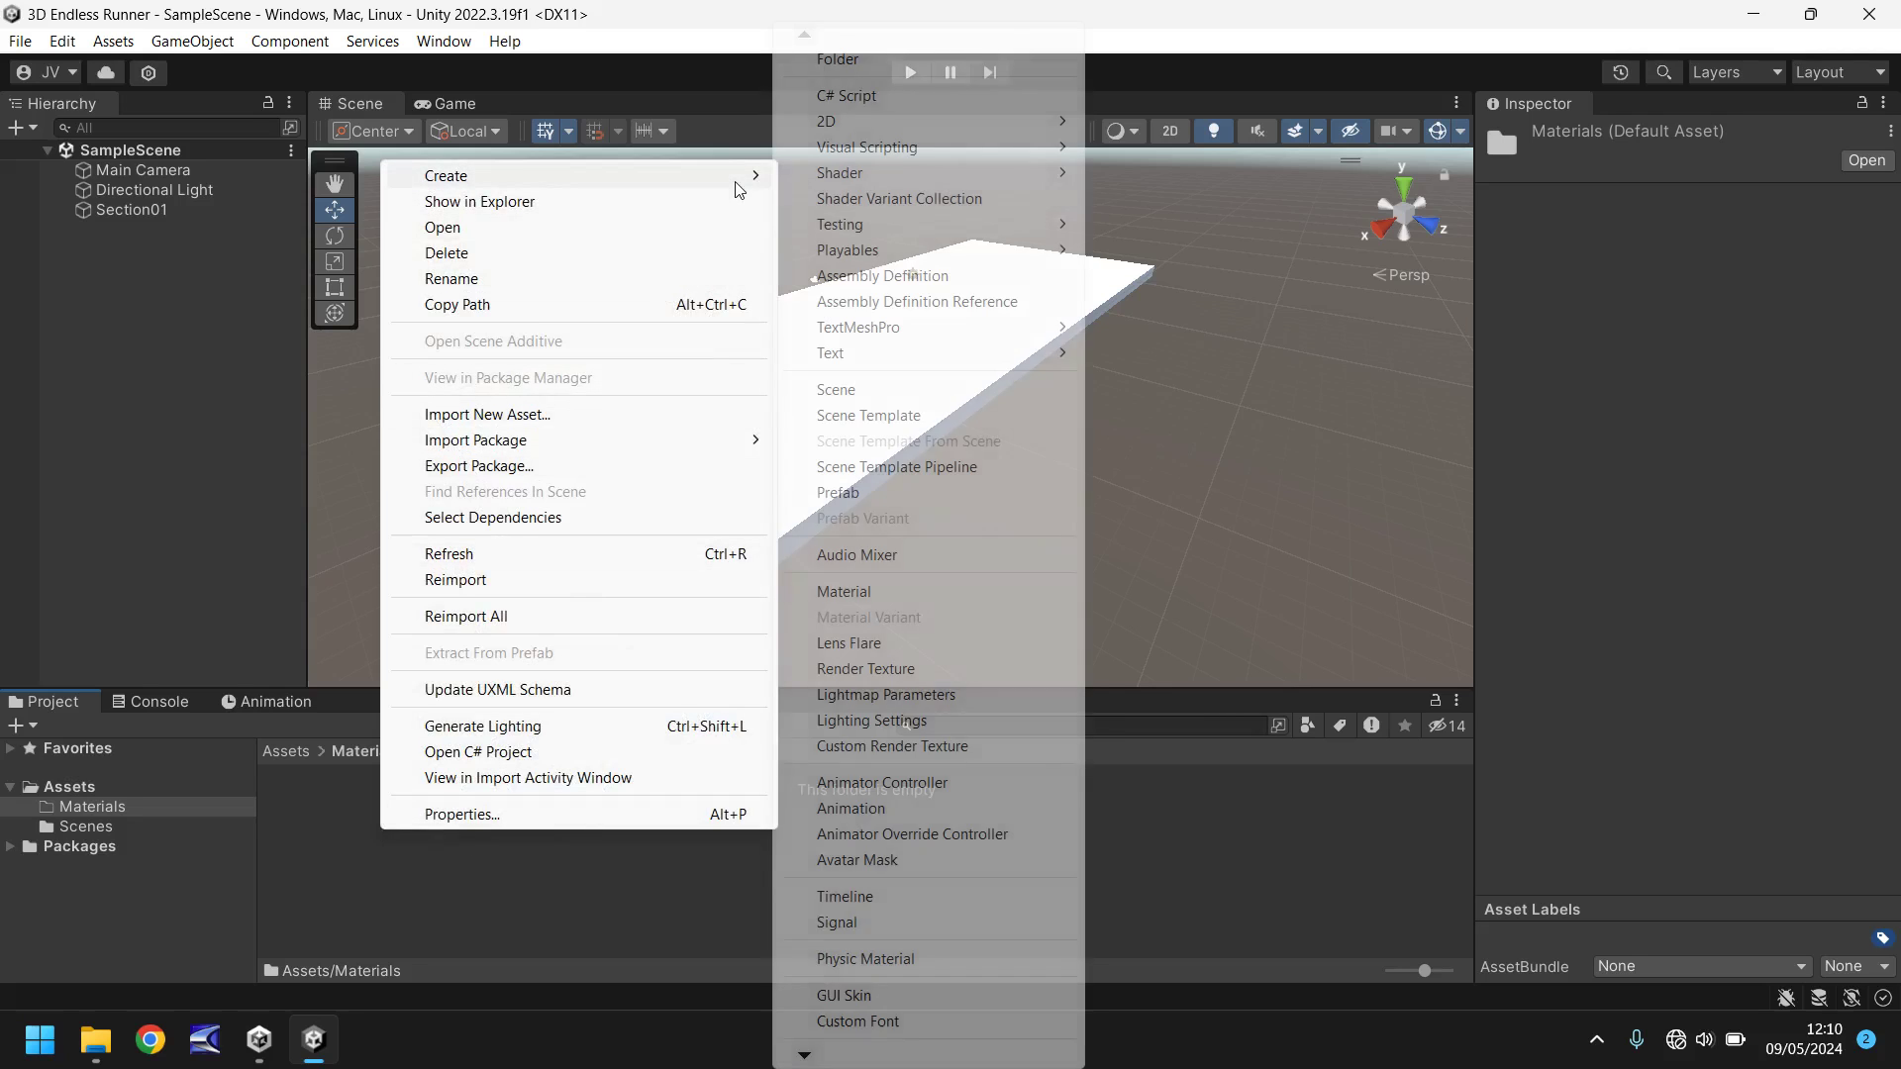
pyautogui.click(846, 593)
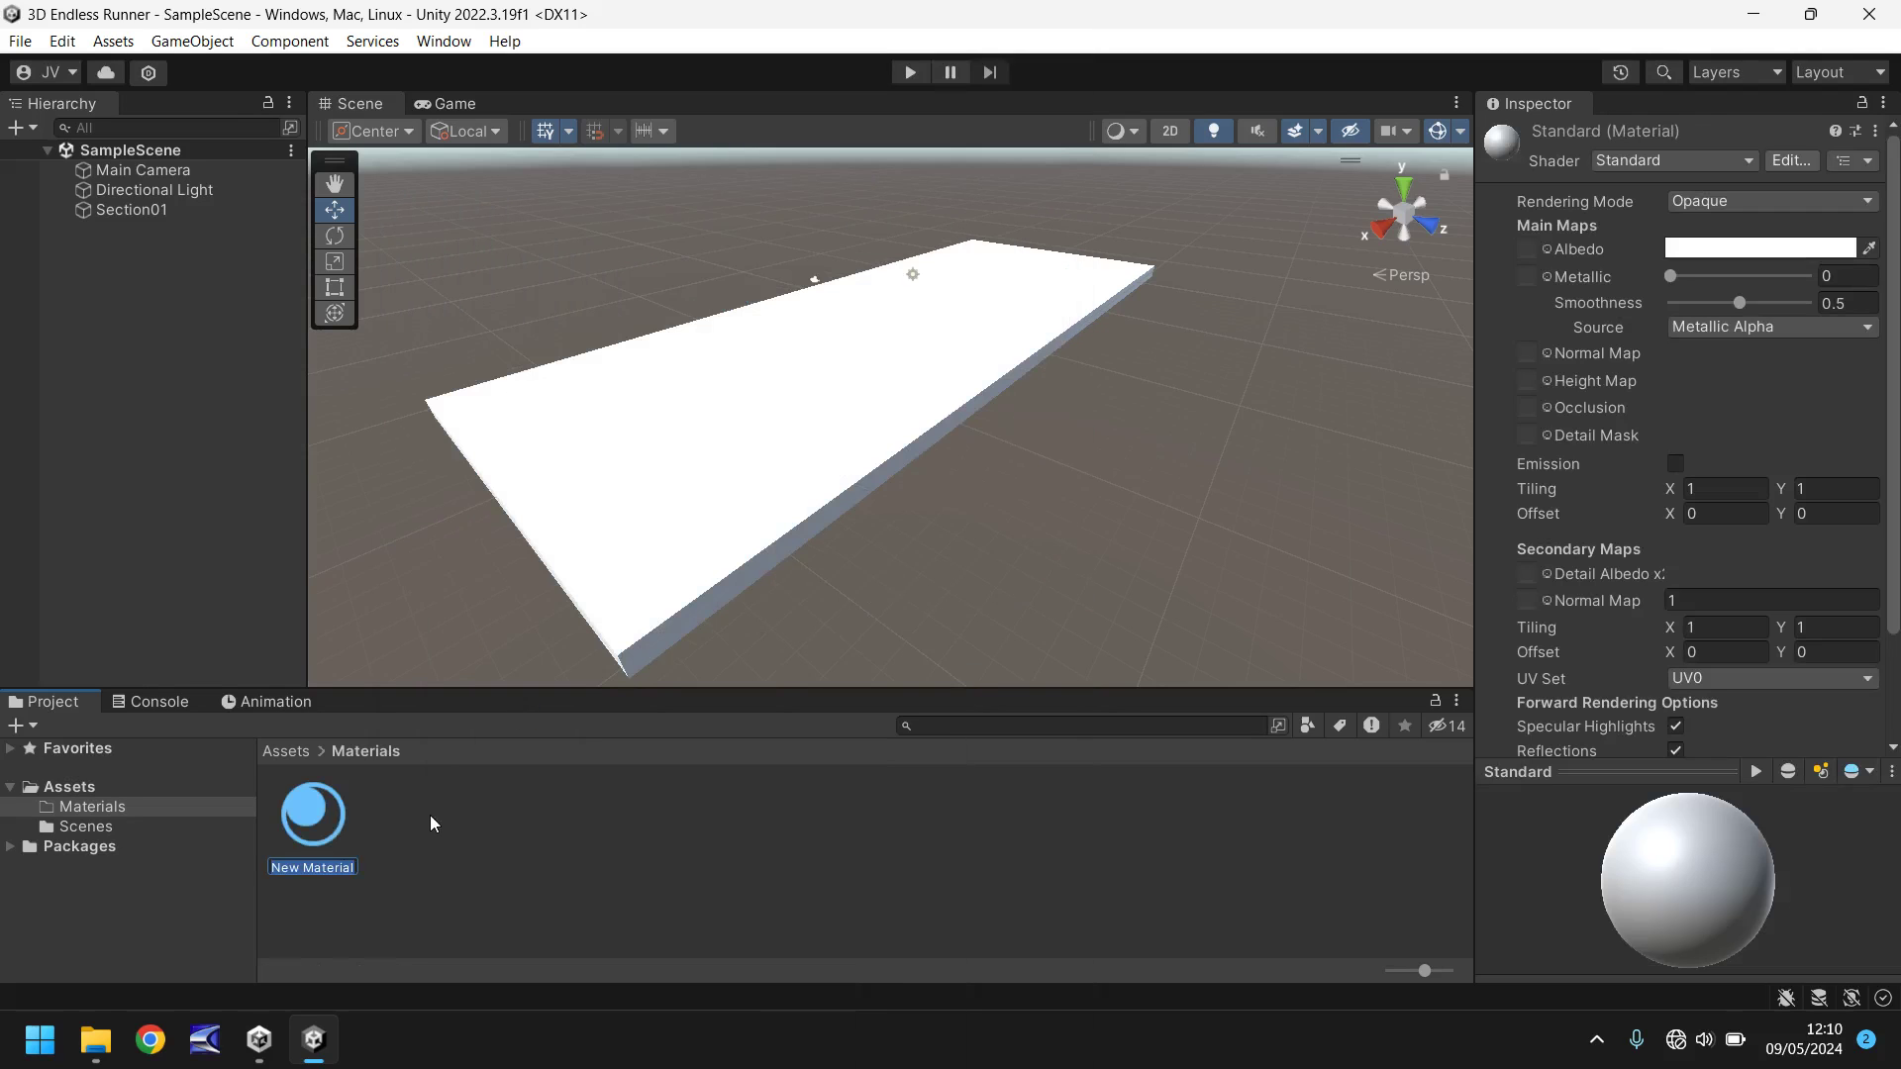
pyautogui.write('SandMat')
pyautogui.press('Return')
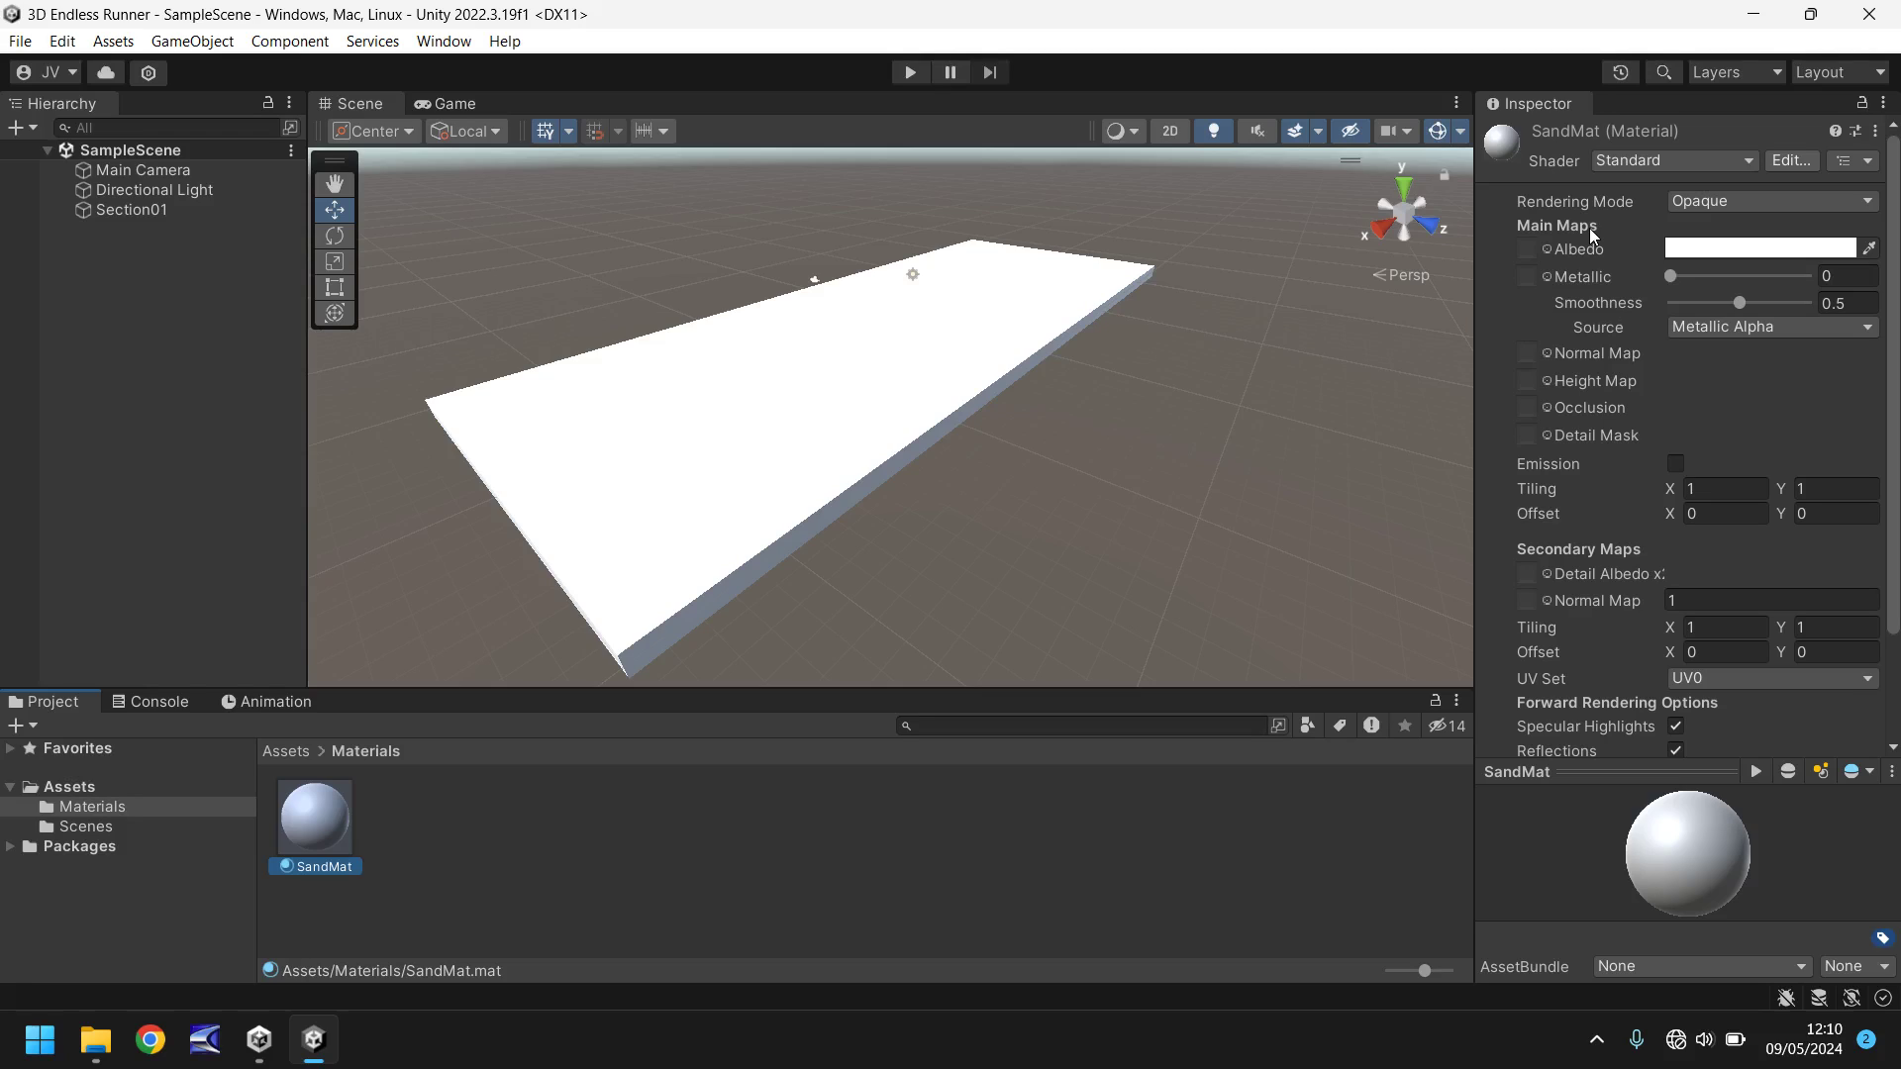
# Set SandMat's albedo colour to a pale sandy yellow and apply the material to the platform in the scene
pyautogui.click(1739, 248)
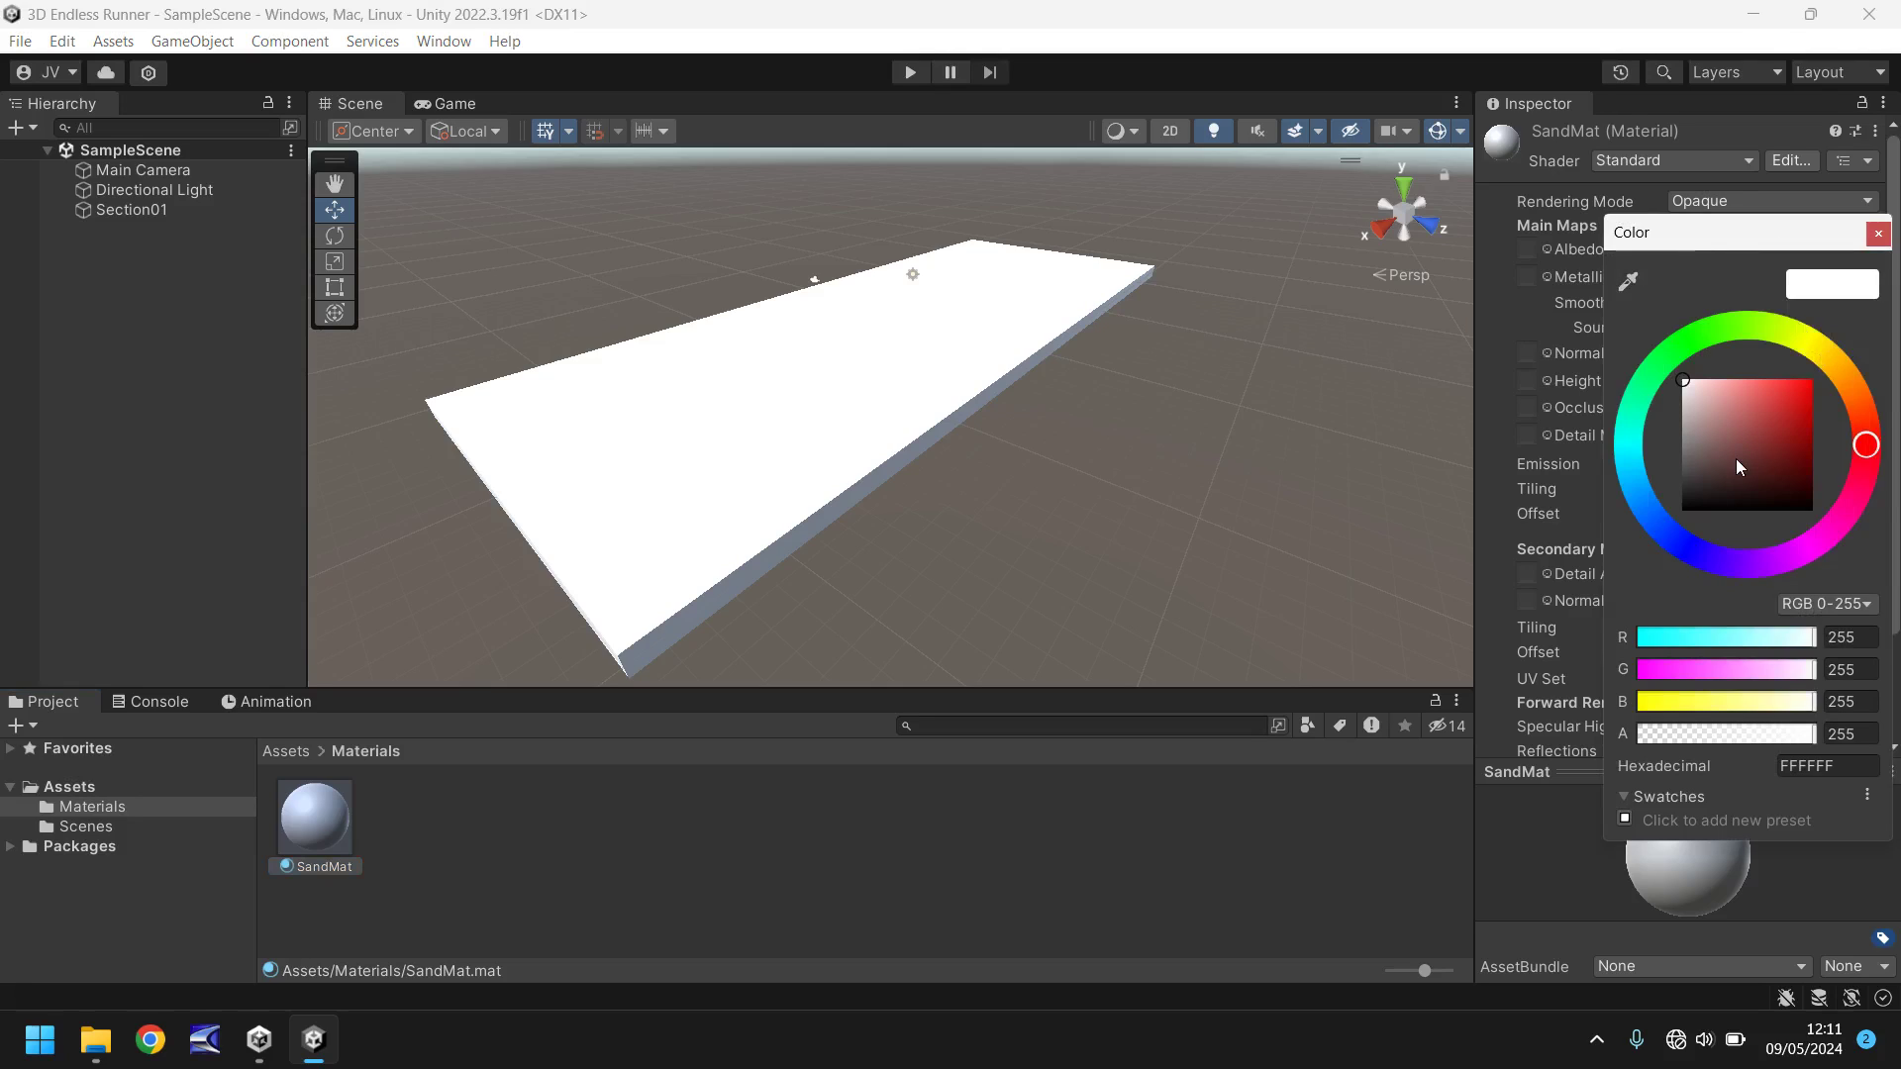
pyautogui.click(1816, 347)
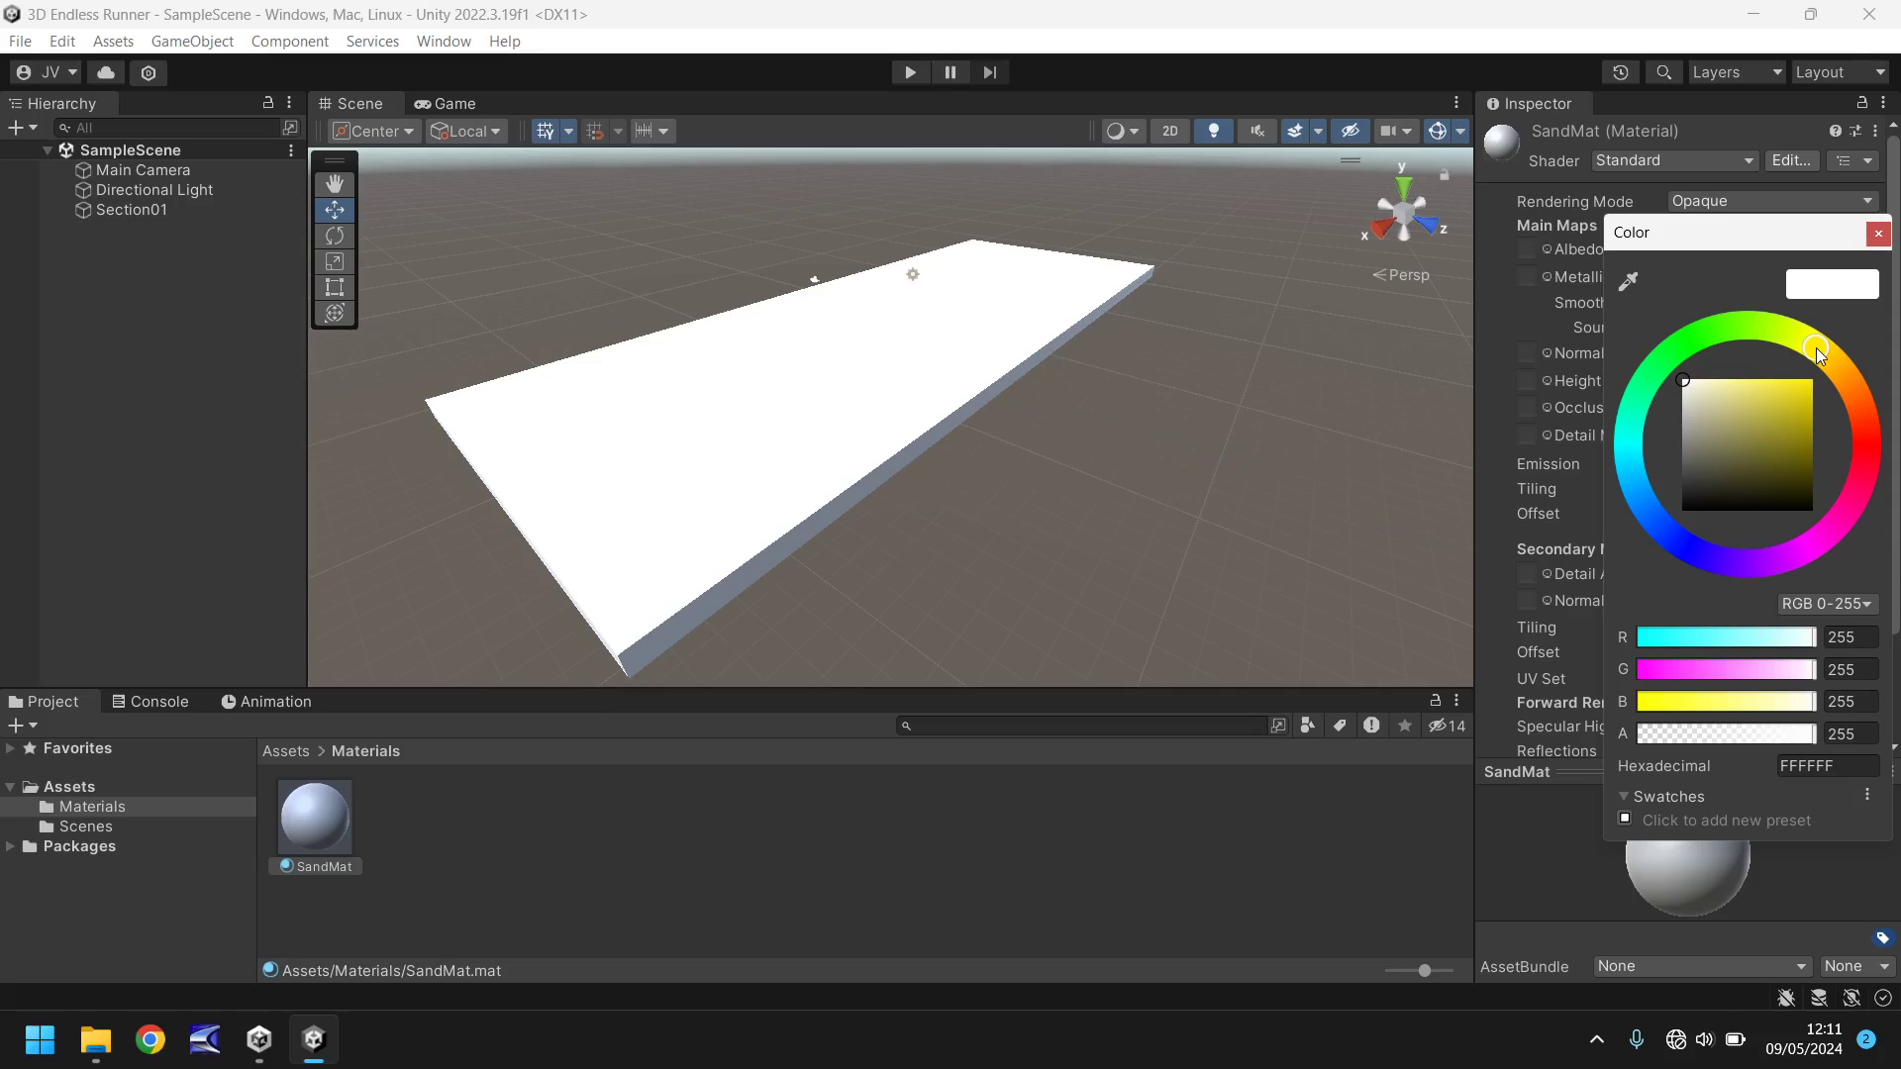
pyautogui.click(1726, 382)
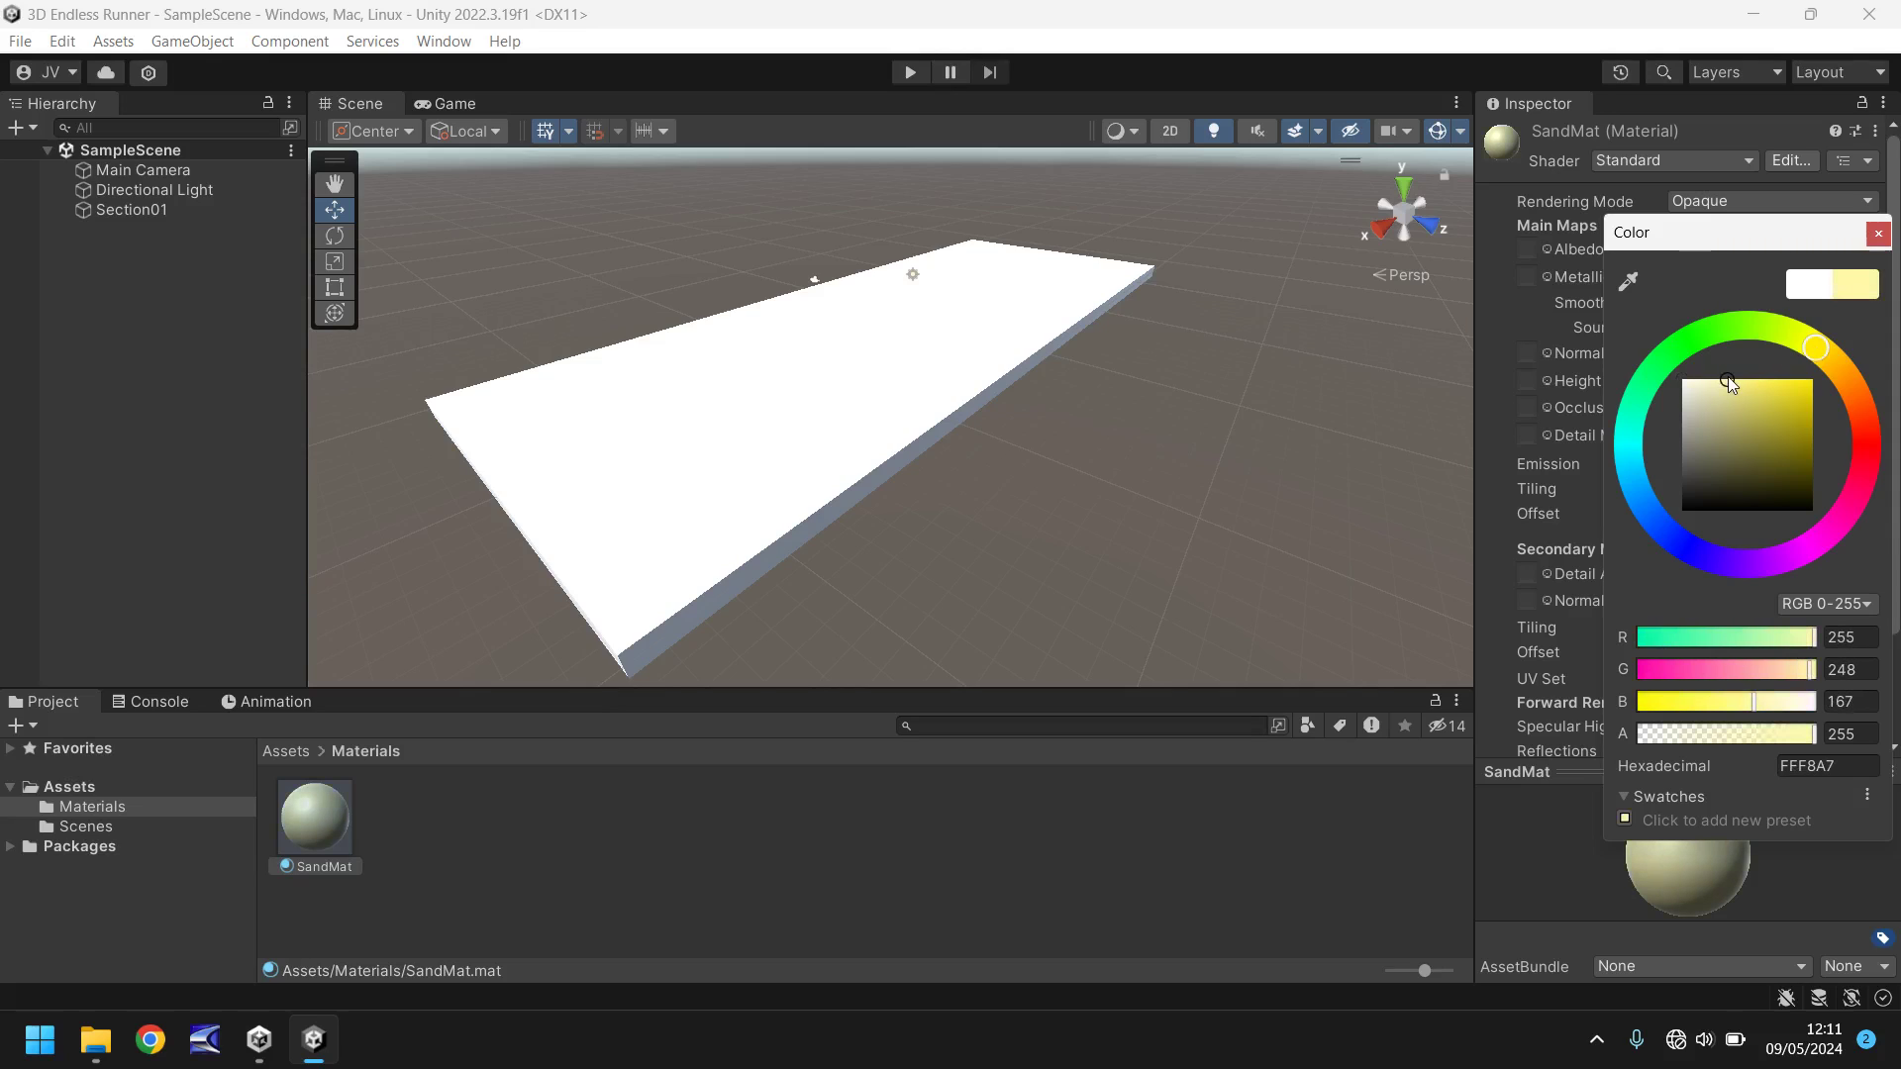
pyautogui.click(1824, 351)
pyautogui.click(1878, 237)
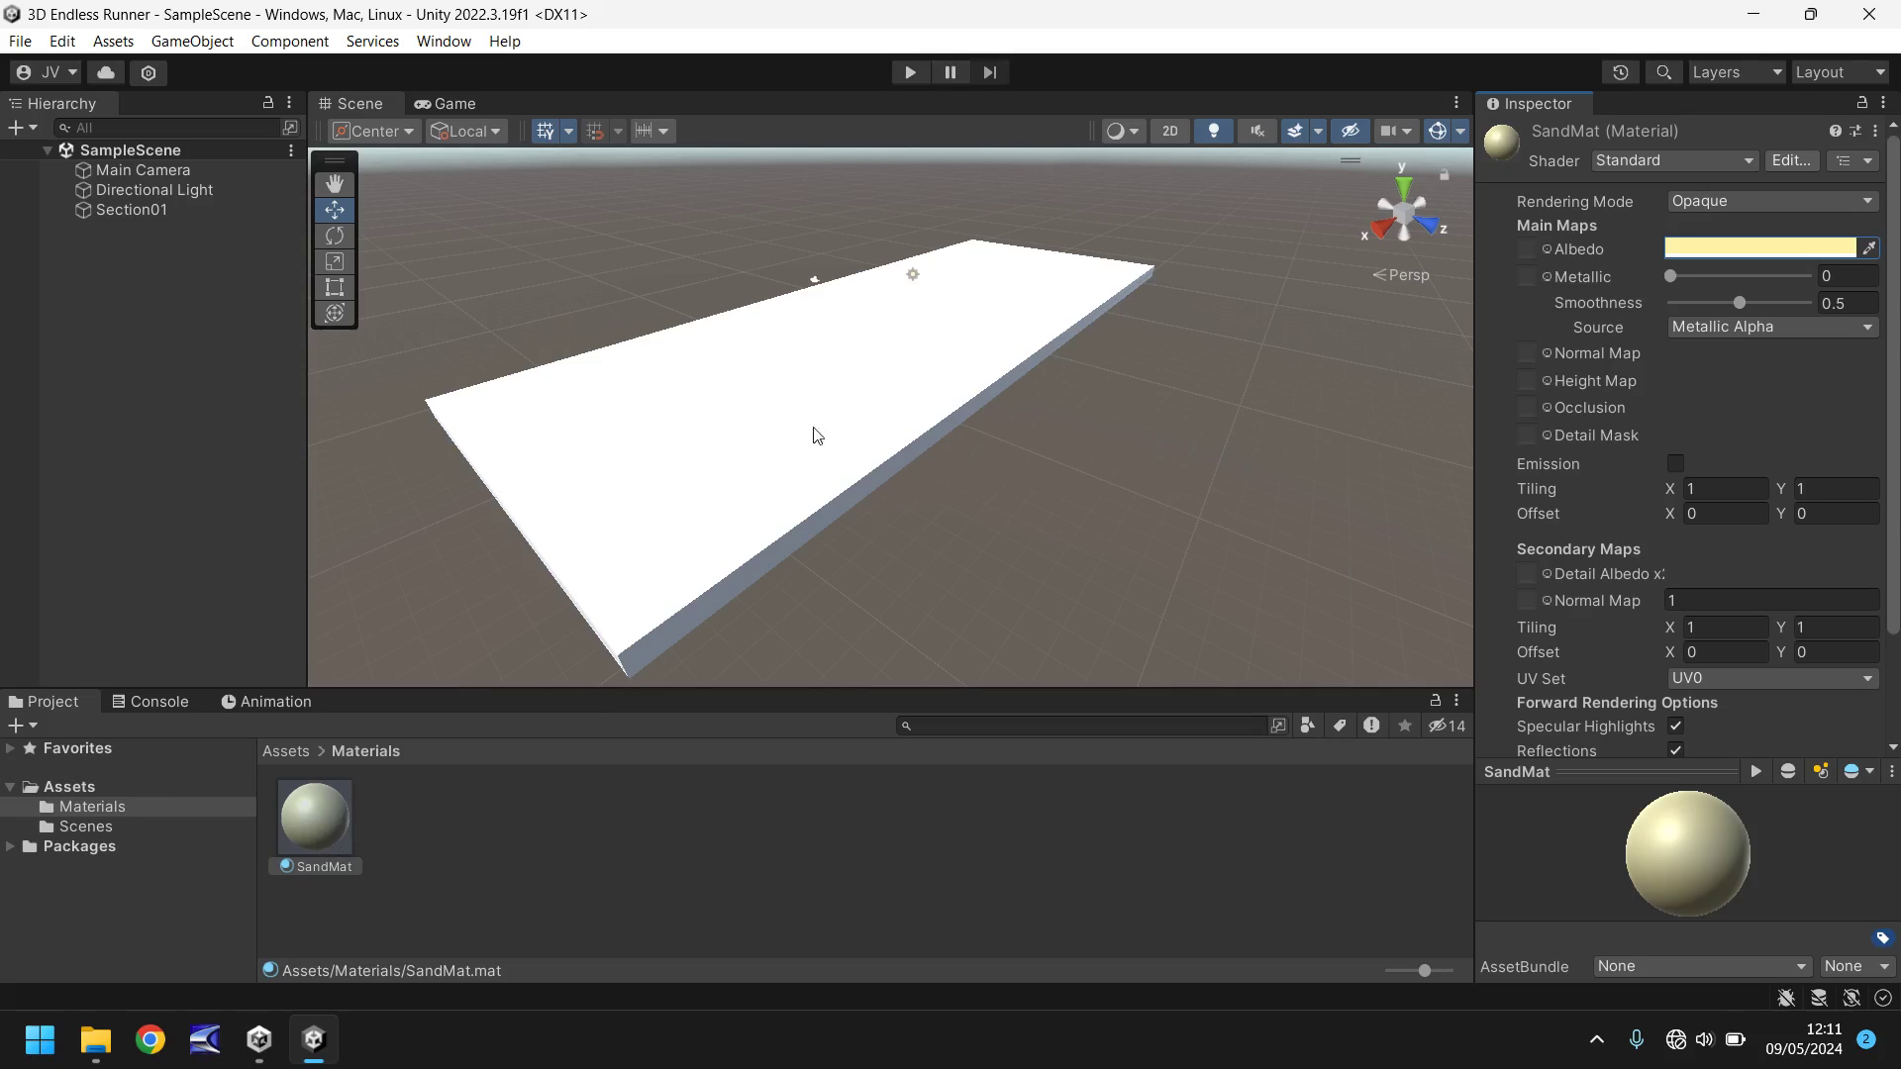
pyautogui.moveTo(332, 814); pyautogui.dragTo(735, 418)
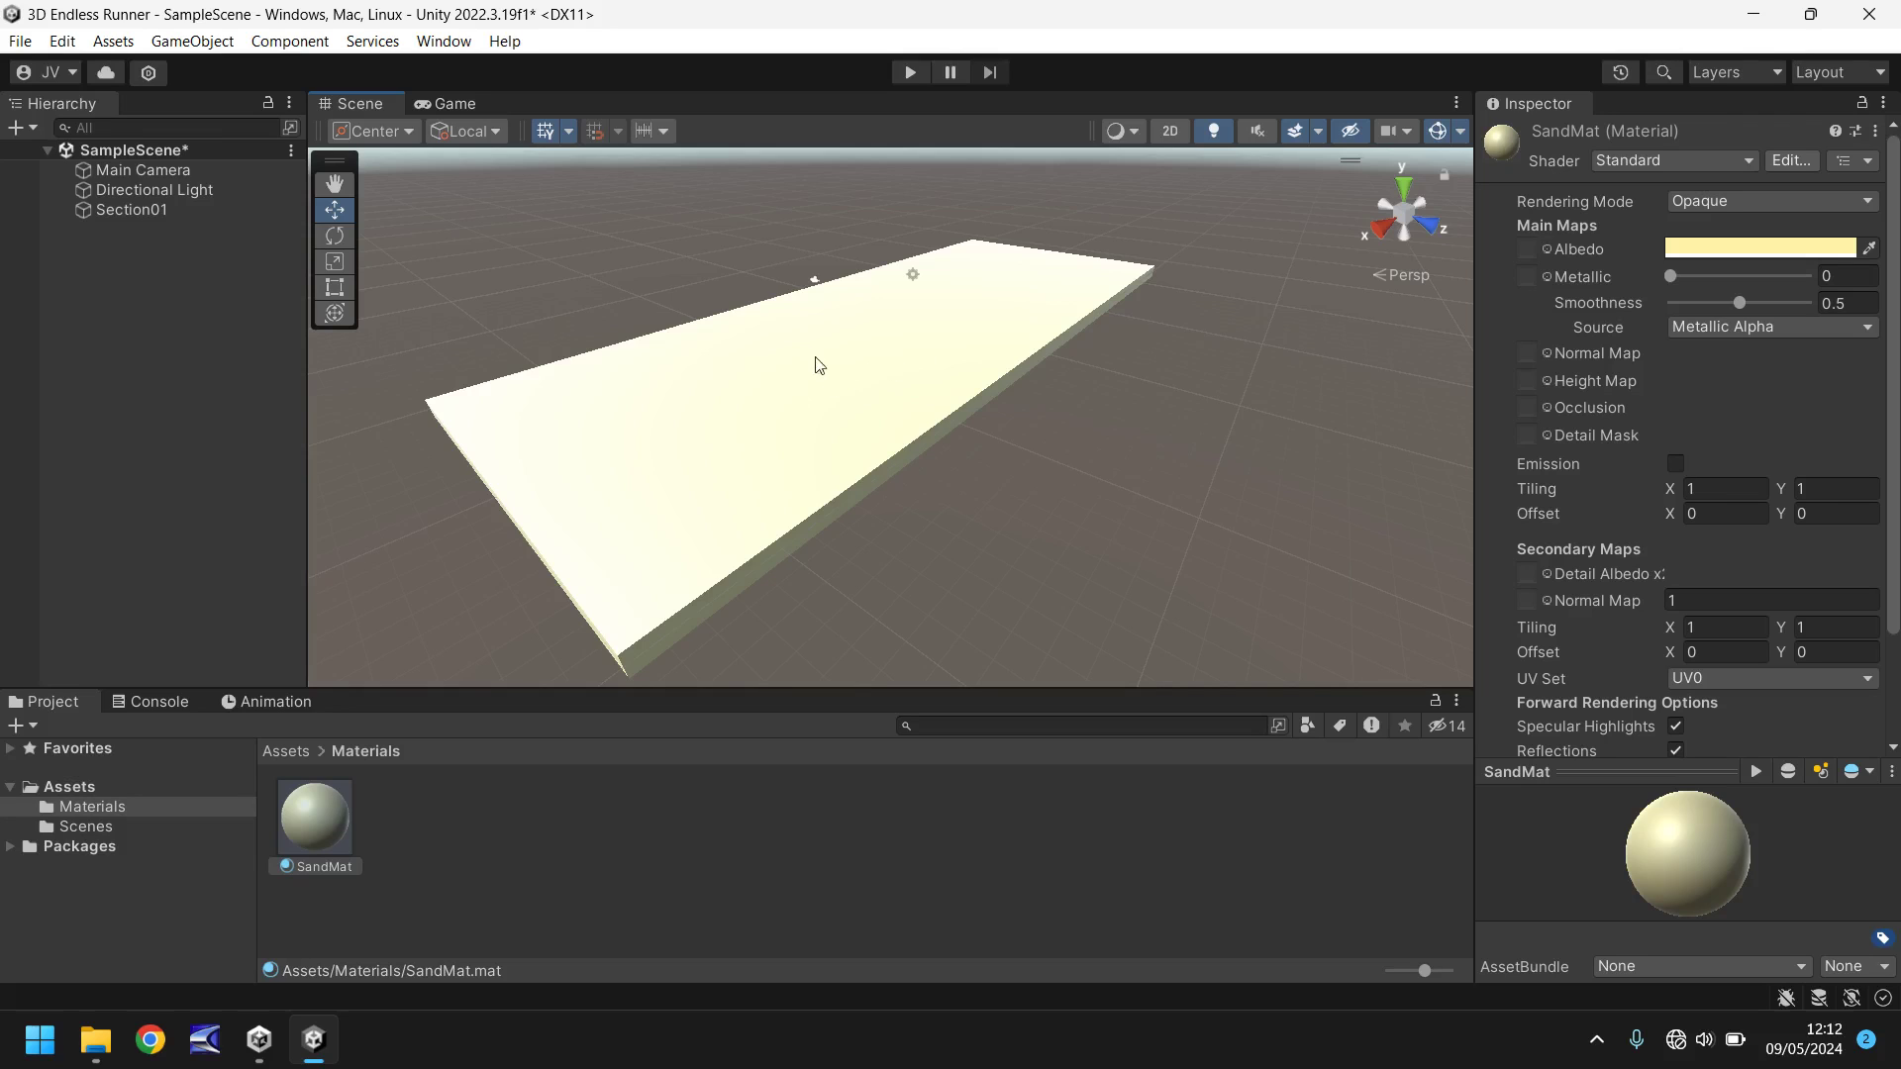
# Set SandMat's metallic value to about 0.777 and its smoothness to 0
pyautogui.moveTo(756, 340); pyautogui.dragTo(1123, 358, button='right')
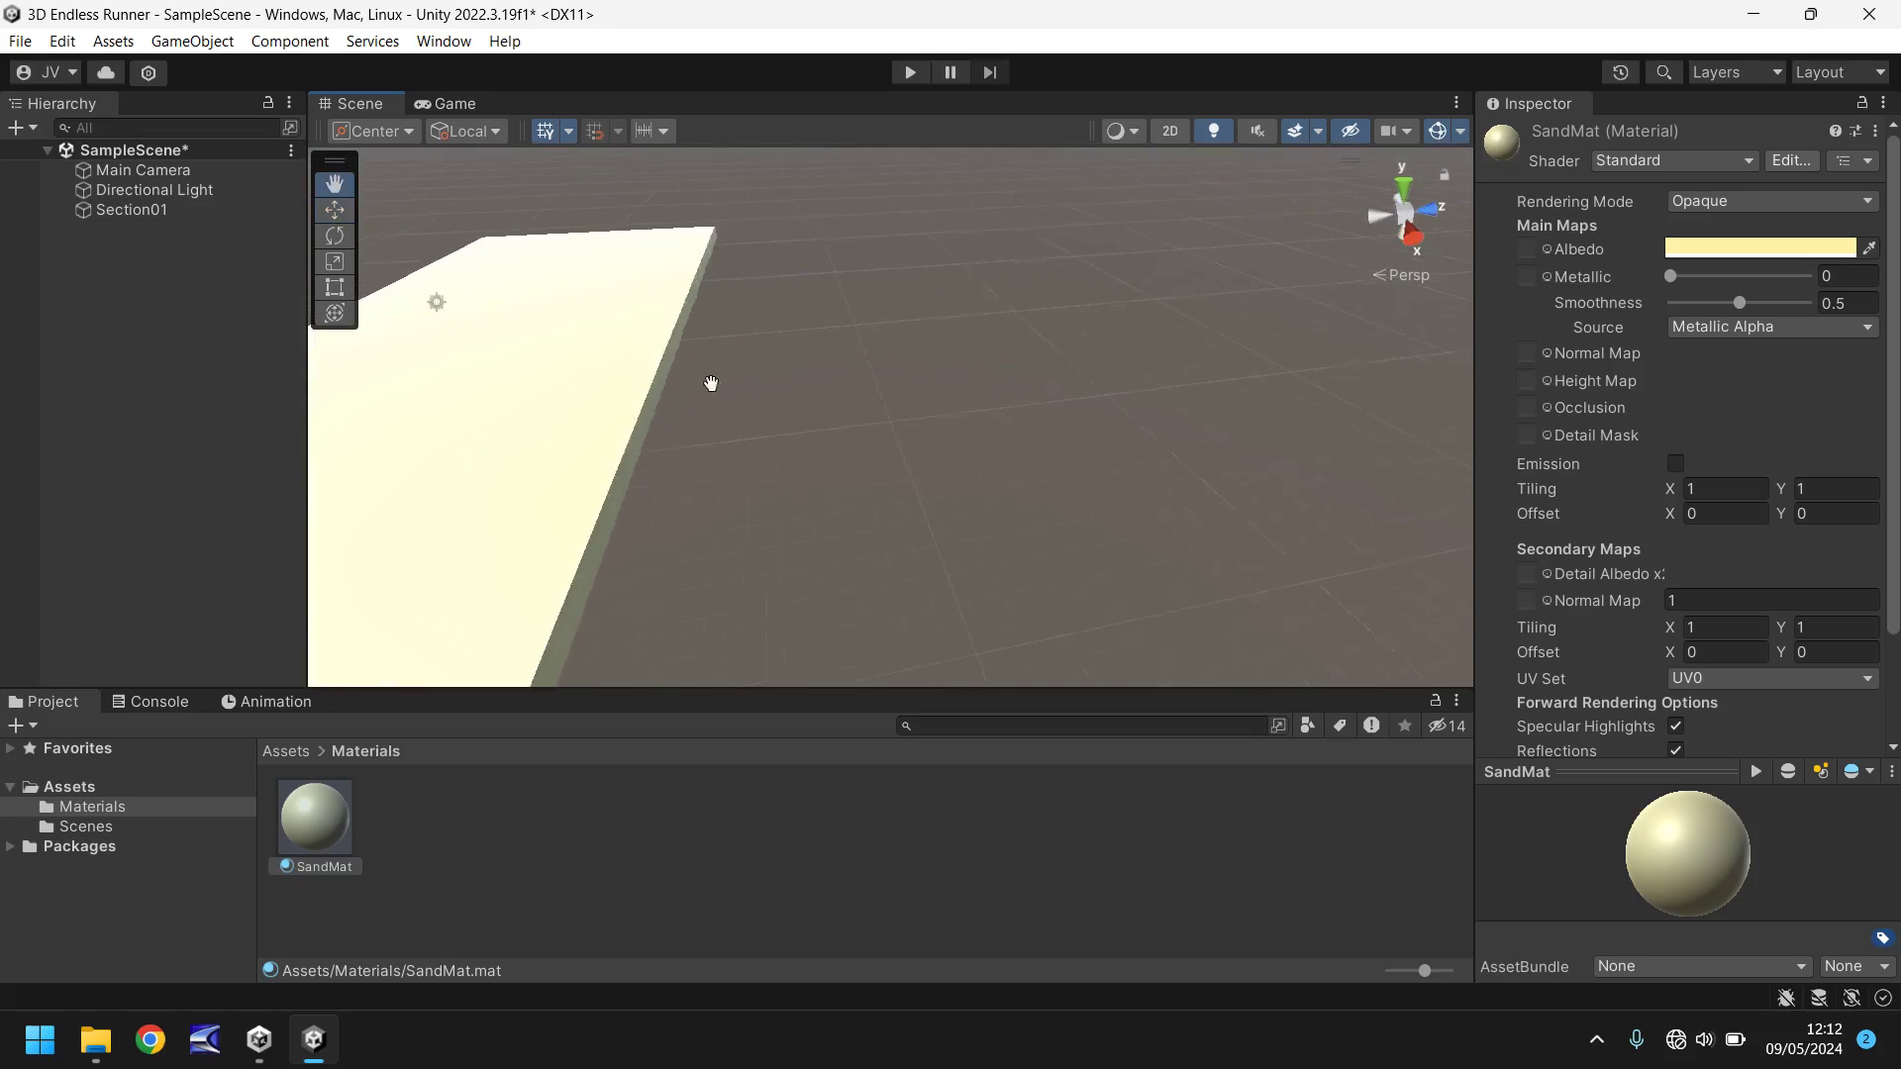
pyautogui.moveTo(711, 383); pyautogui.dragTo(955, 295, button='middle')
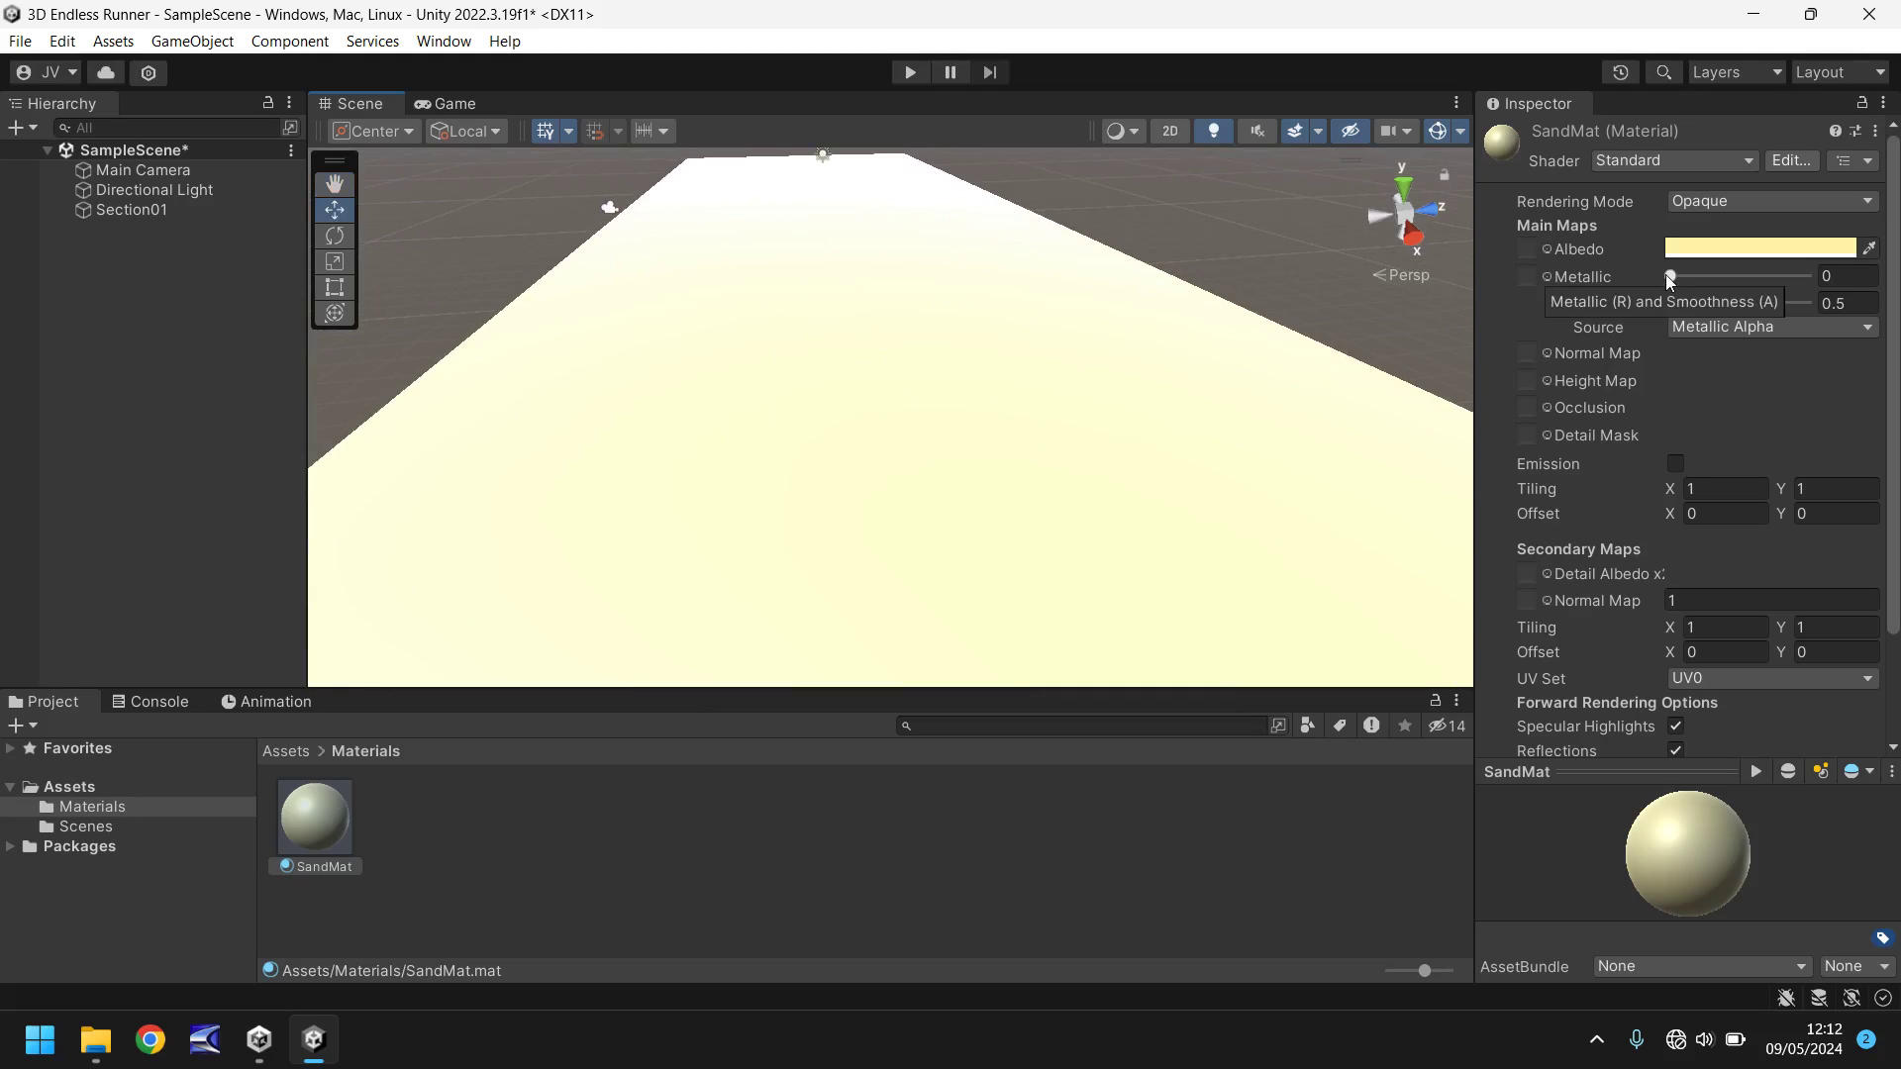
pyautogui.moveTo(1668, 278); pyautogui.dragTo(1775, 280)
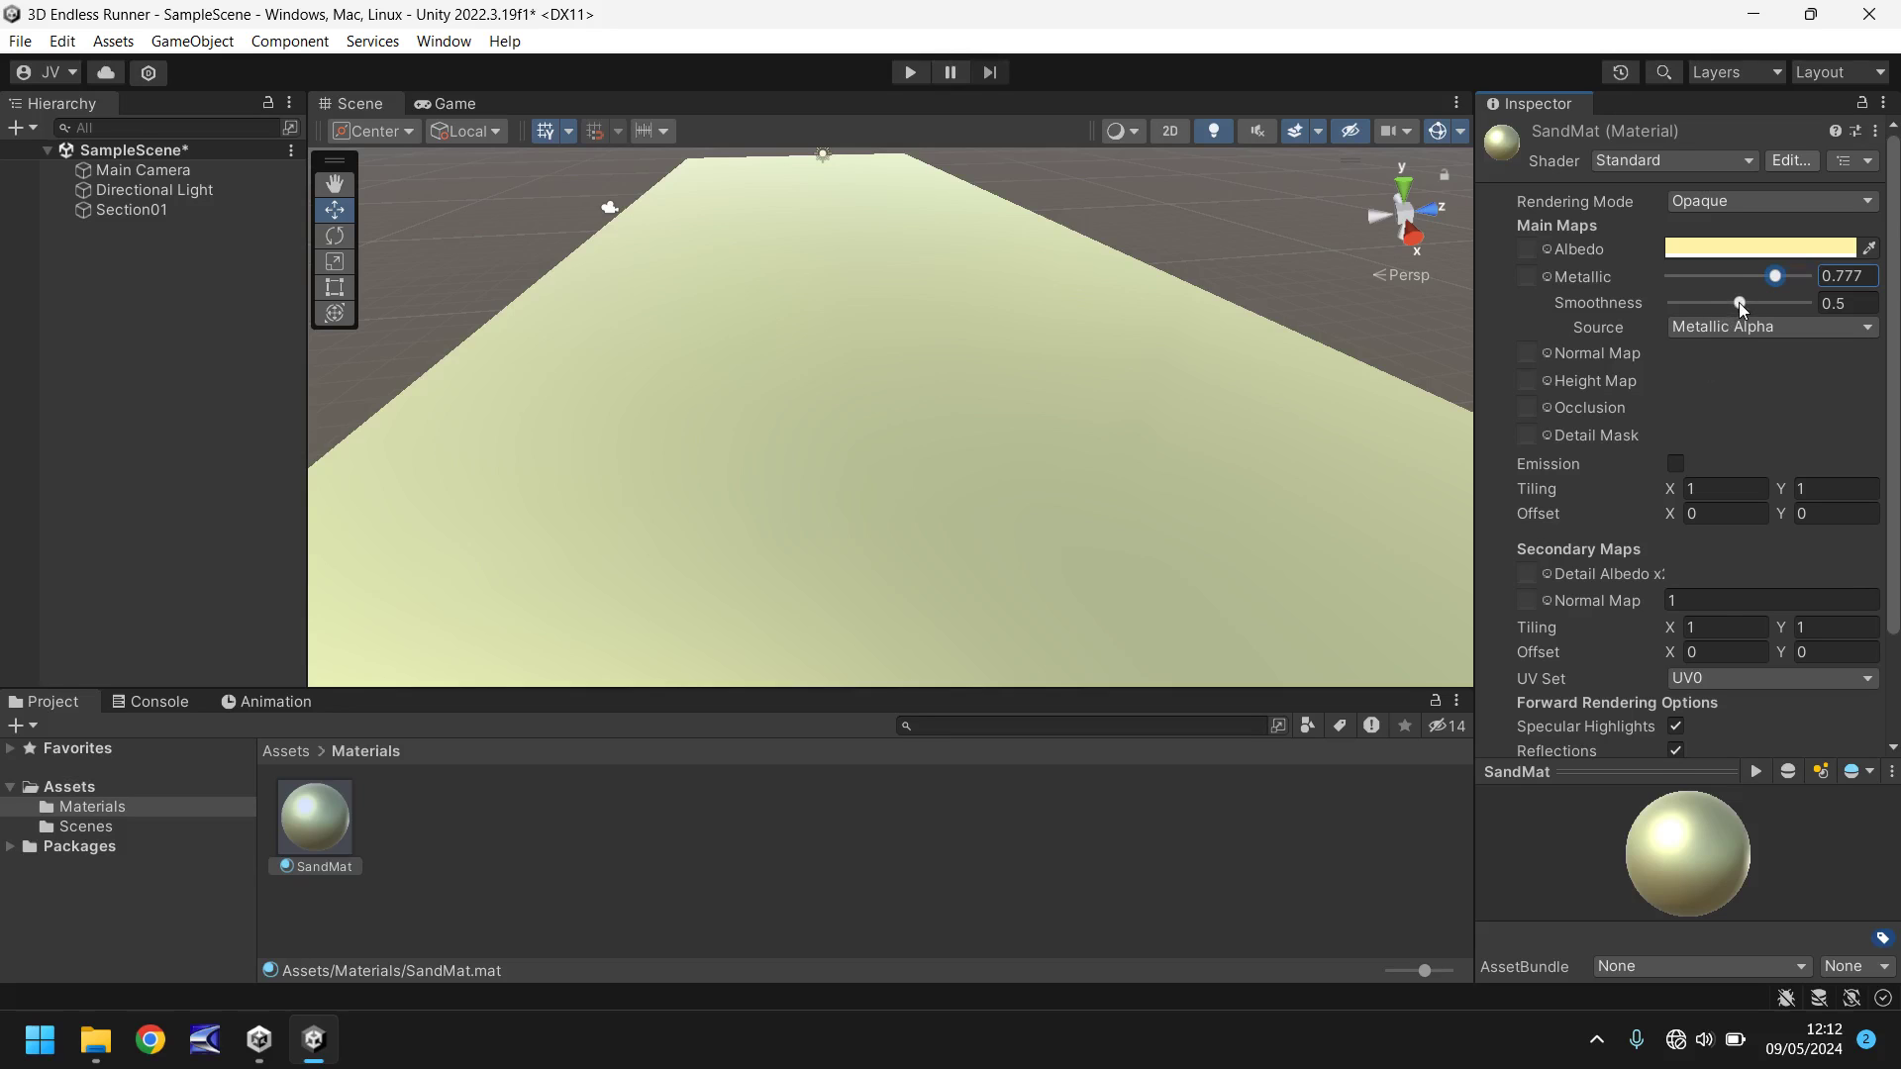
pyautogui.moveTo(1739, 302); pyautogui.dragTo(1828, 307)
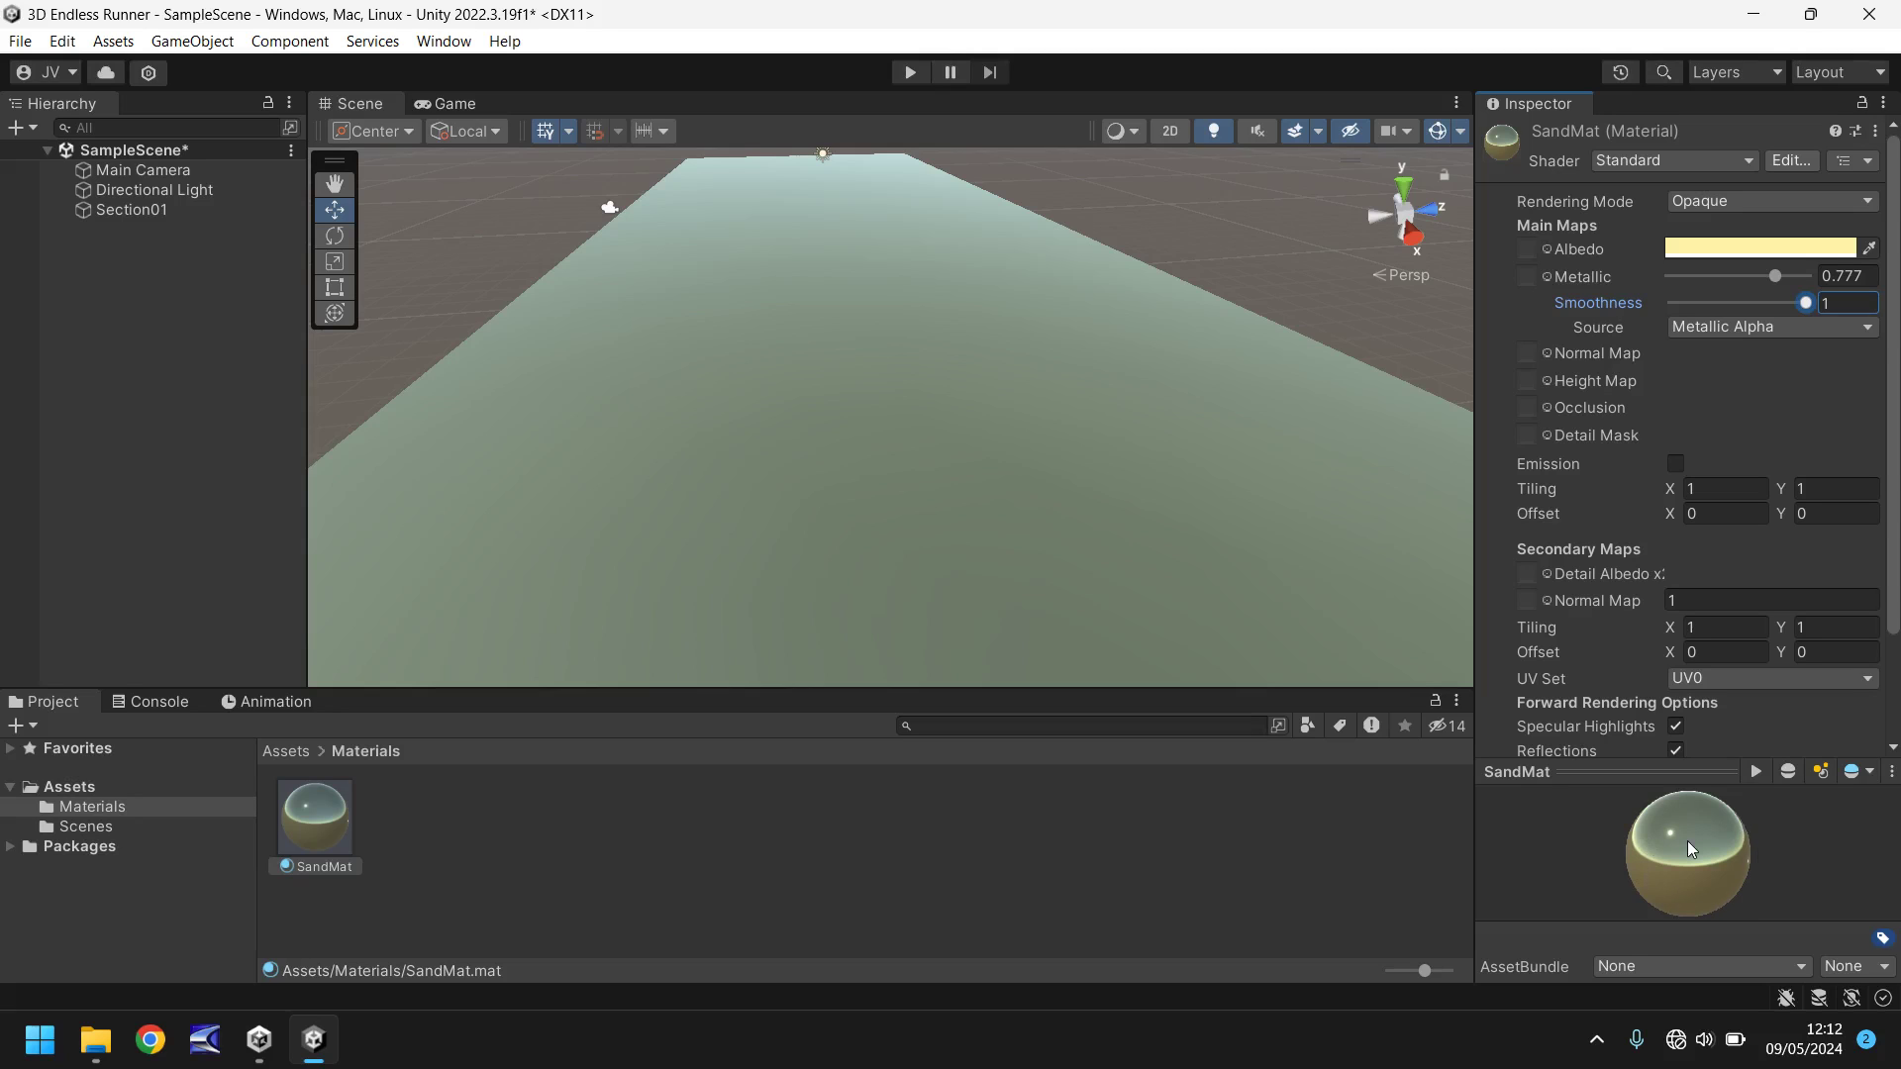
pyautogui.moveTo(1804, 305); pyautogui.dragTo(1673, 307)
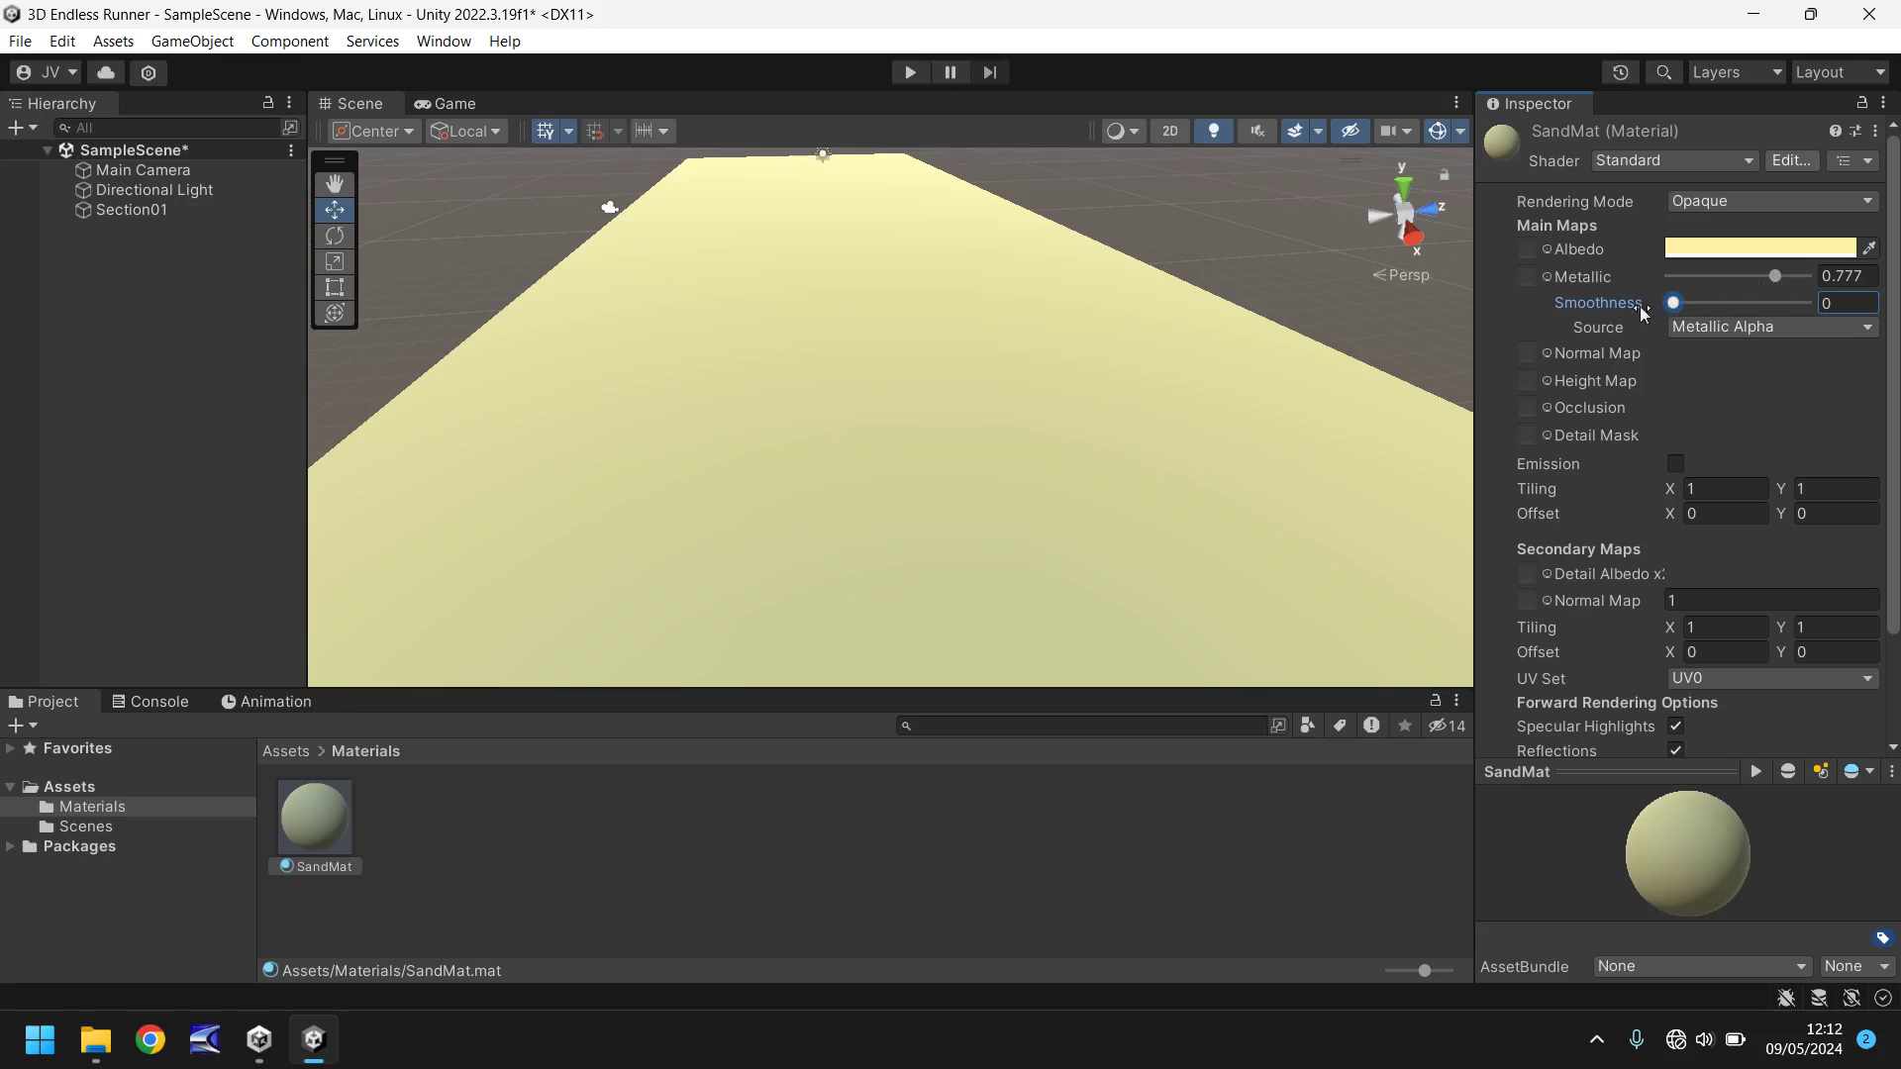
# Add a 3D cube to the scene and name it Obstacle01
pyautogui.scroll(-3, 935, 412)
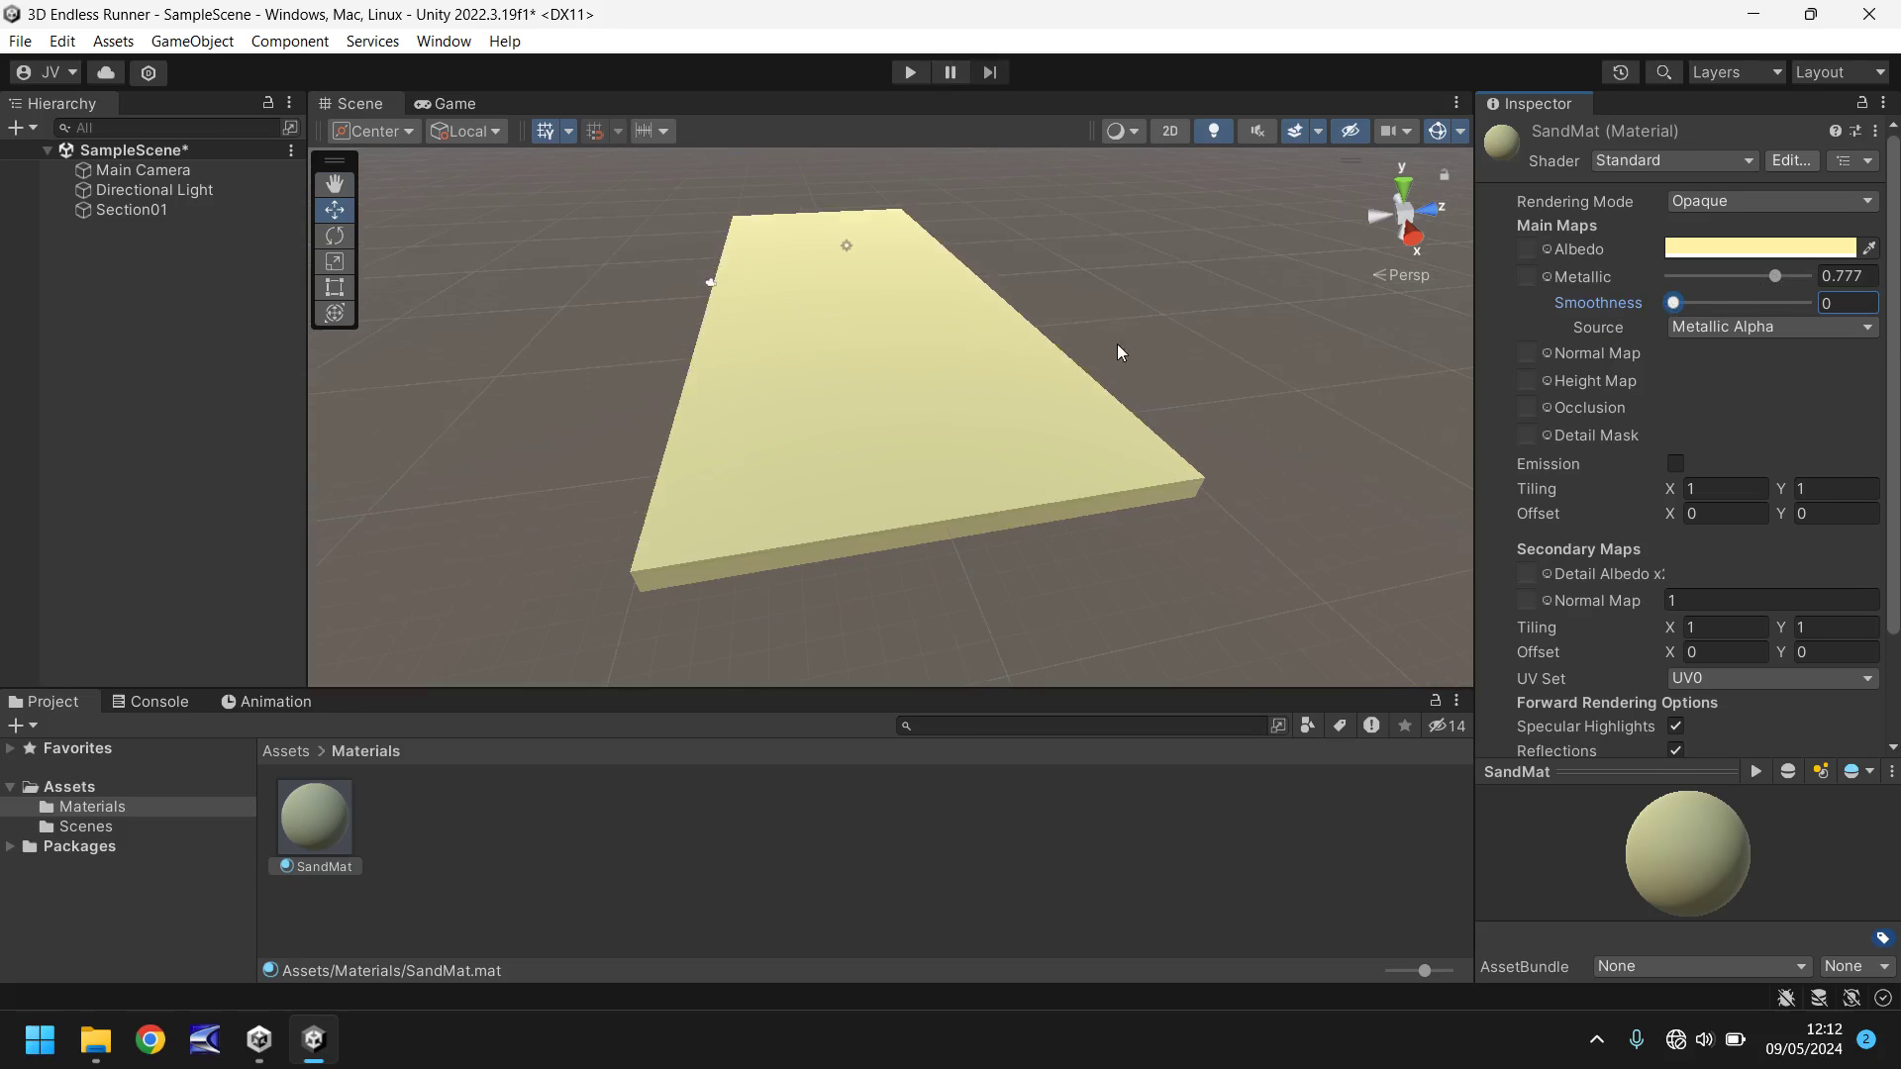
pyautogui.moveTo(1115, 339); pyautogui.dragTo(1043, 389, button='right')
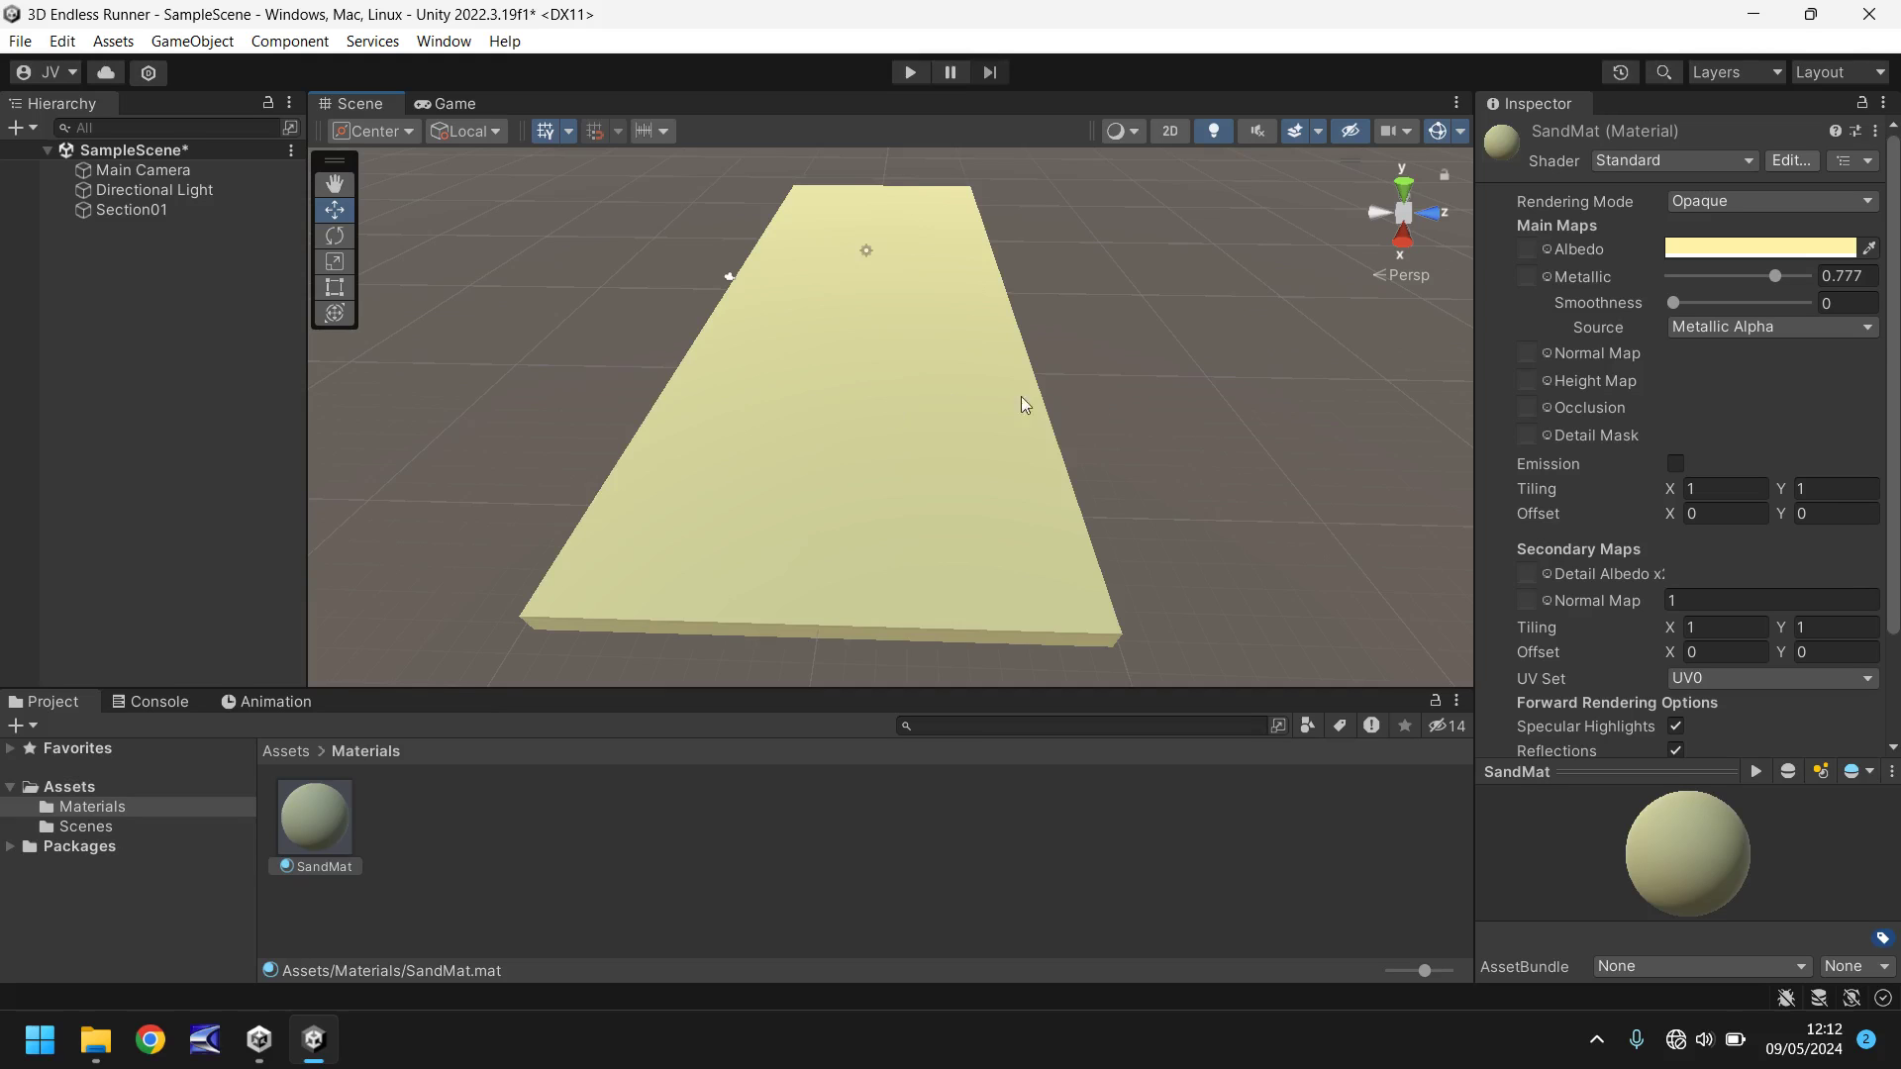
pyautogui.moveTo(1020, 396); pyautogui.dragTo(833, 328, button='right')
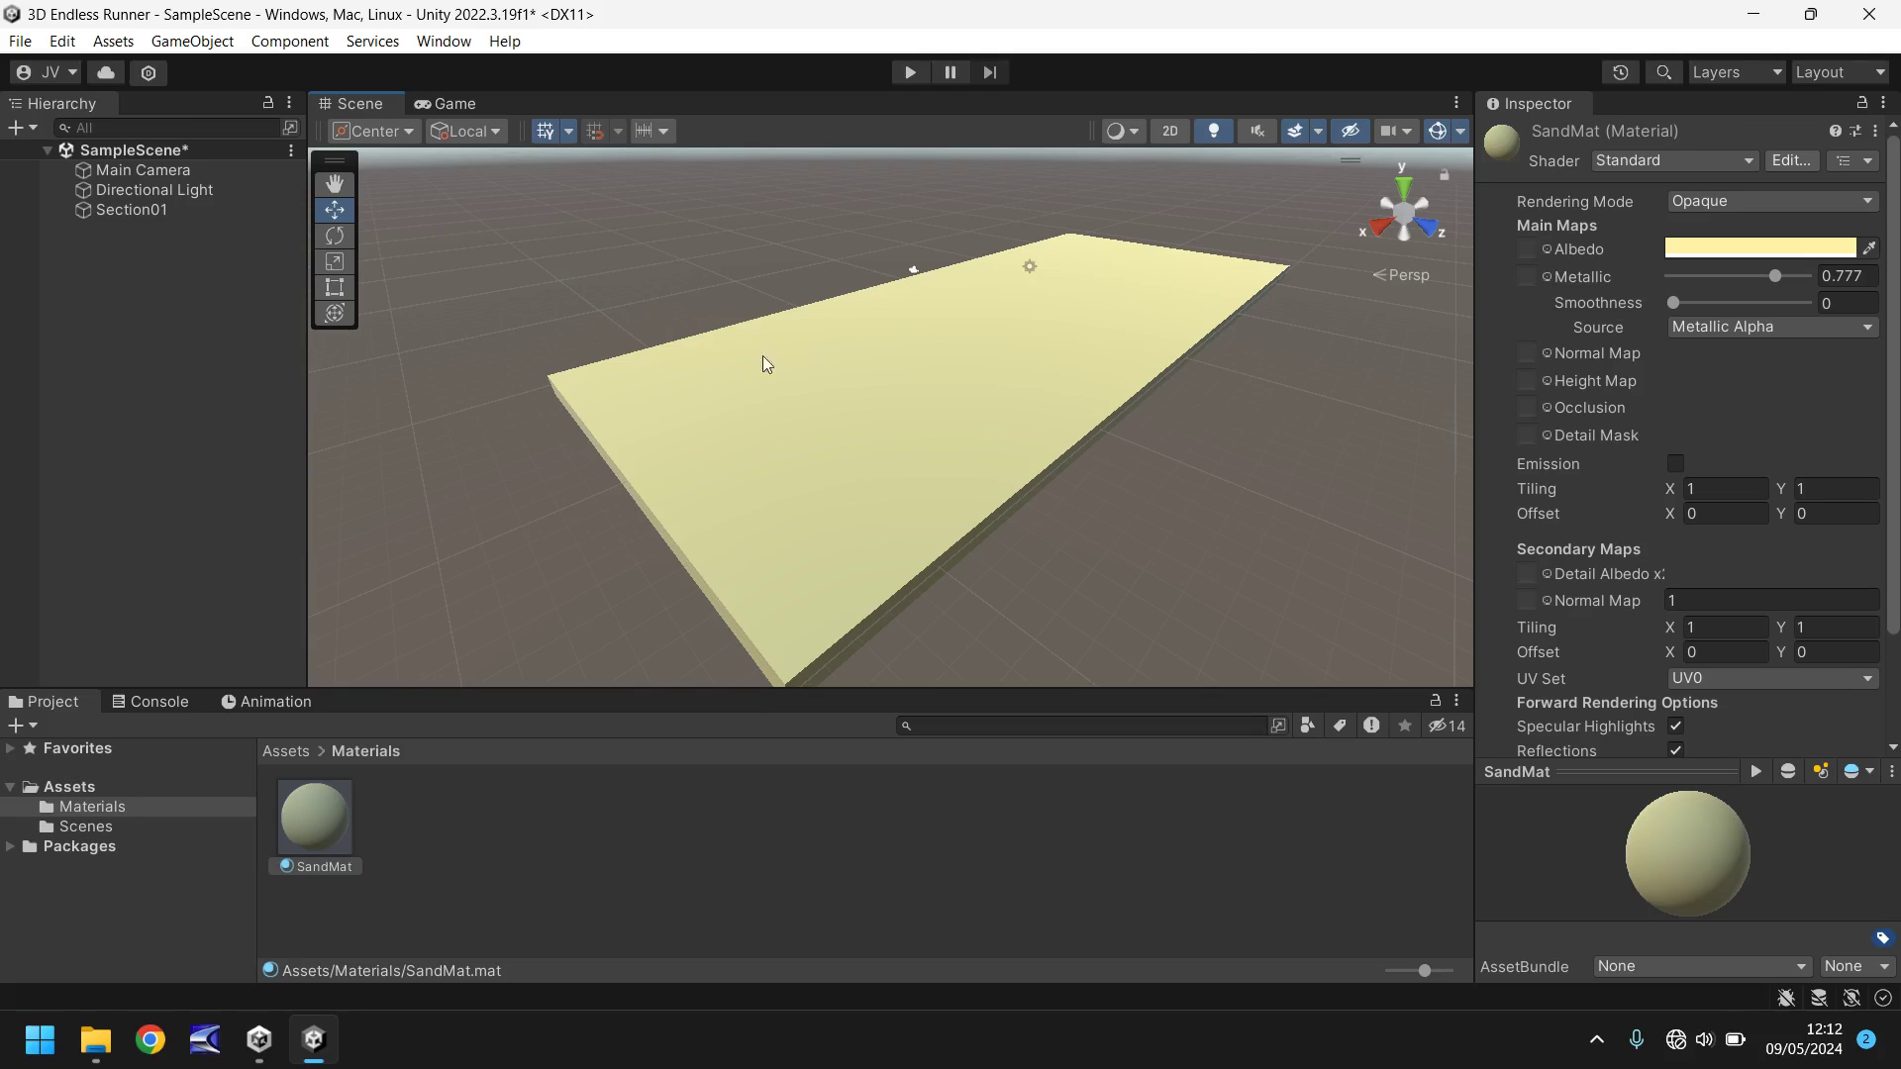
pyautogui.click(220, 40)
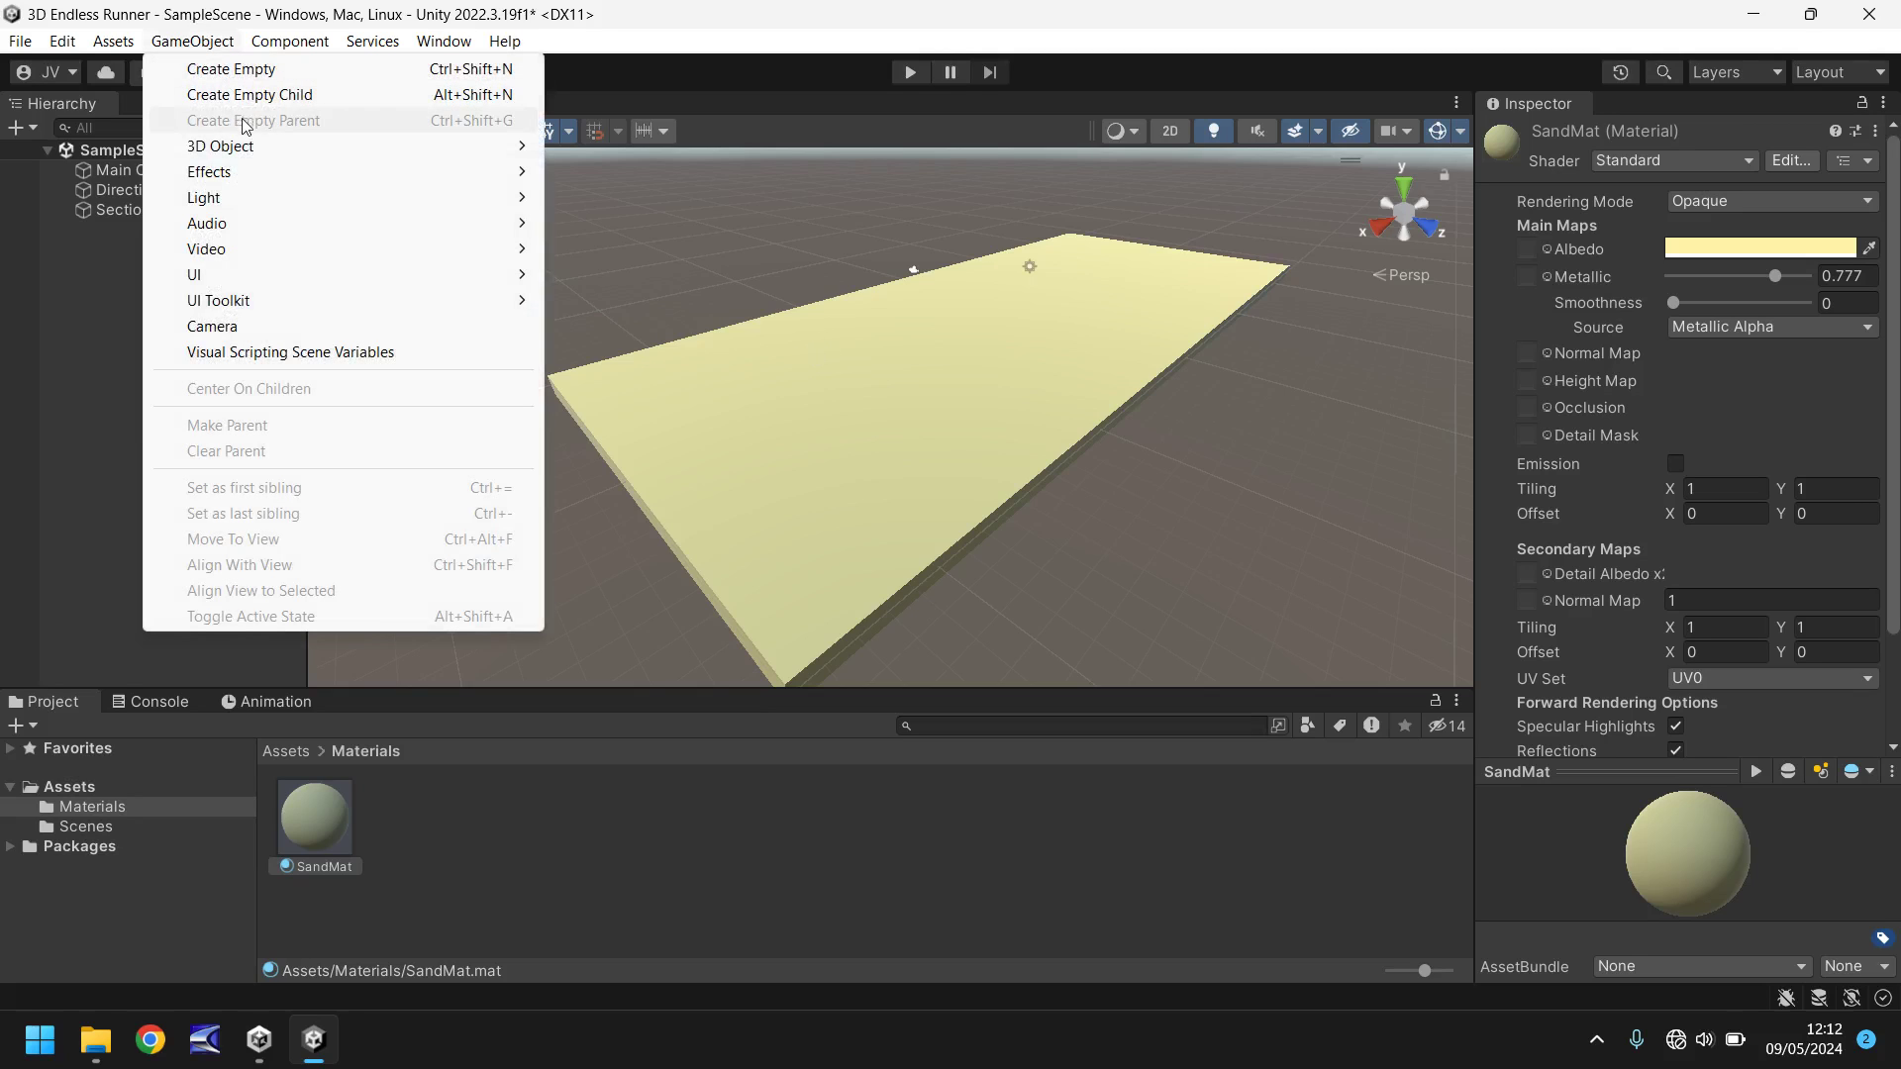
pyautogui.moveTo(280, 148)
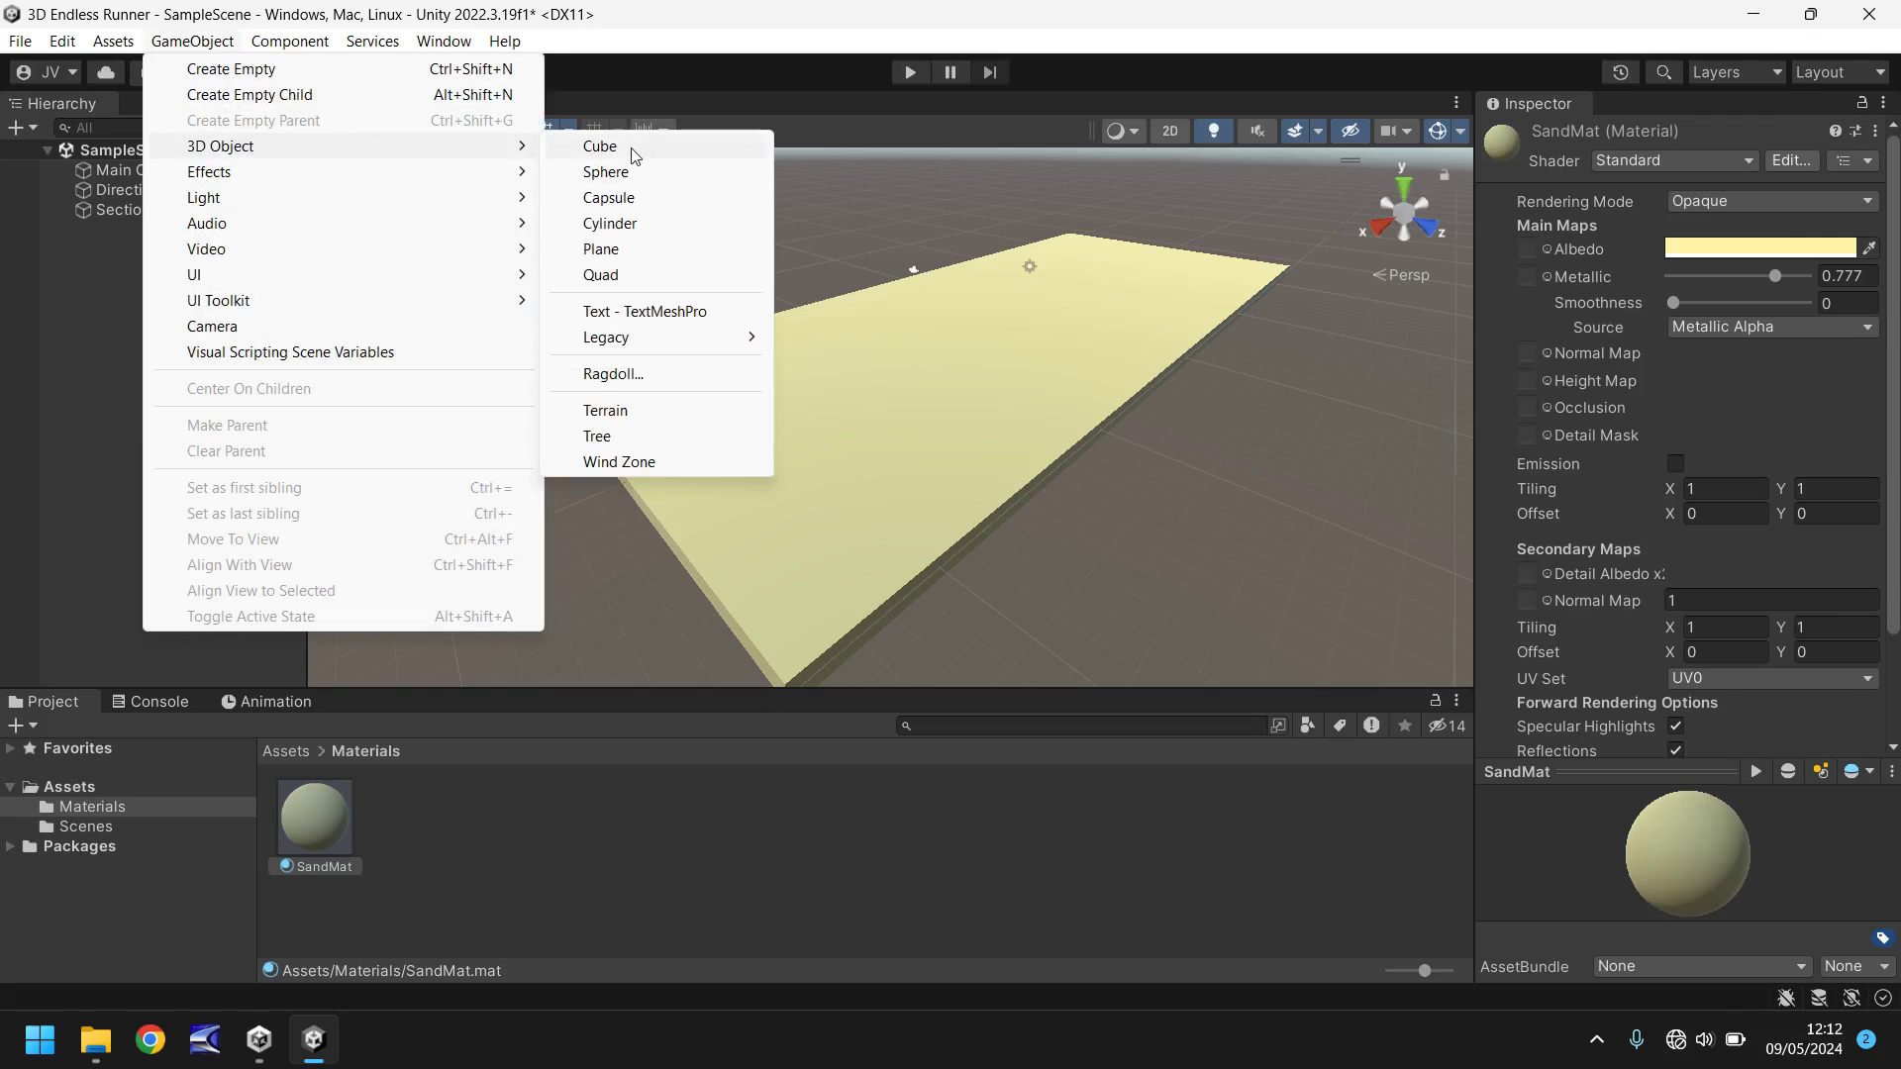
pyautogui.click(600, 147)
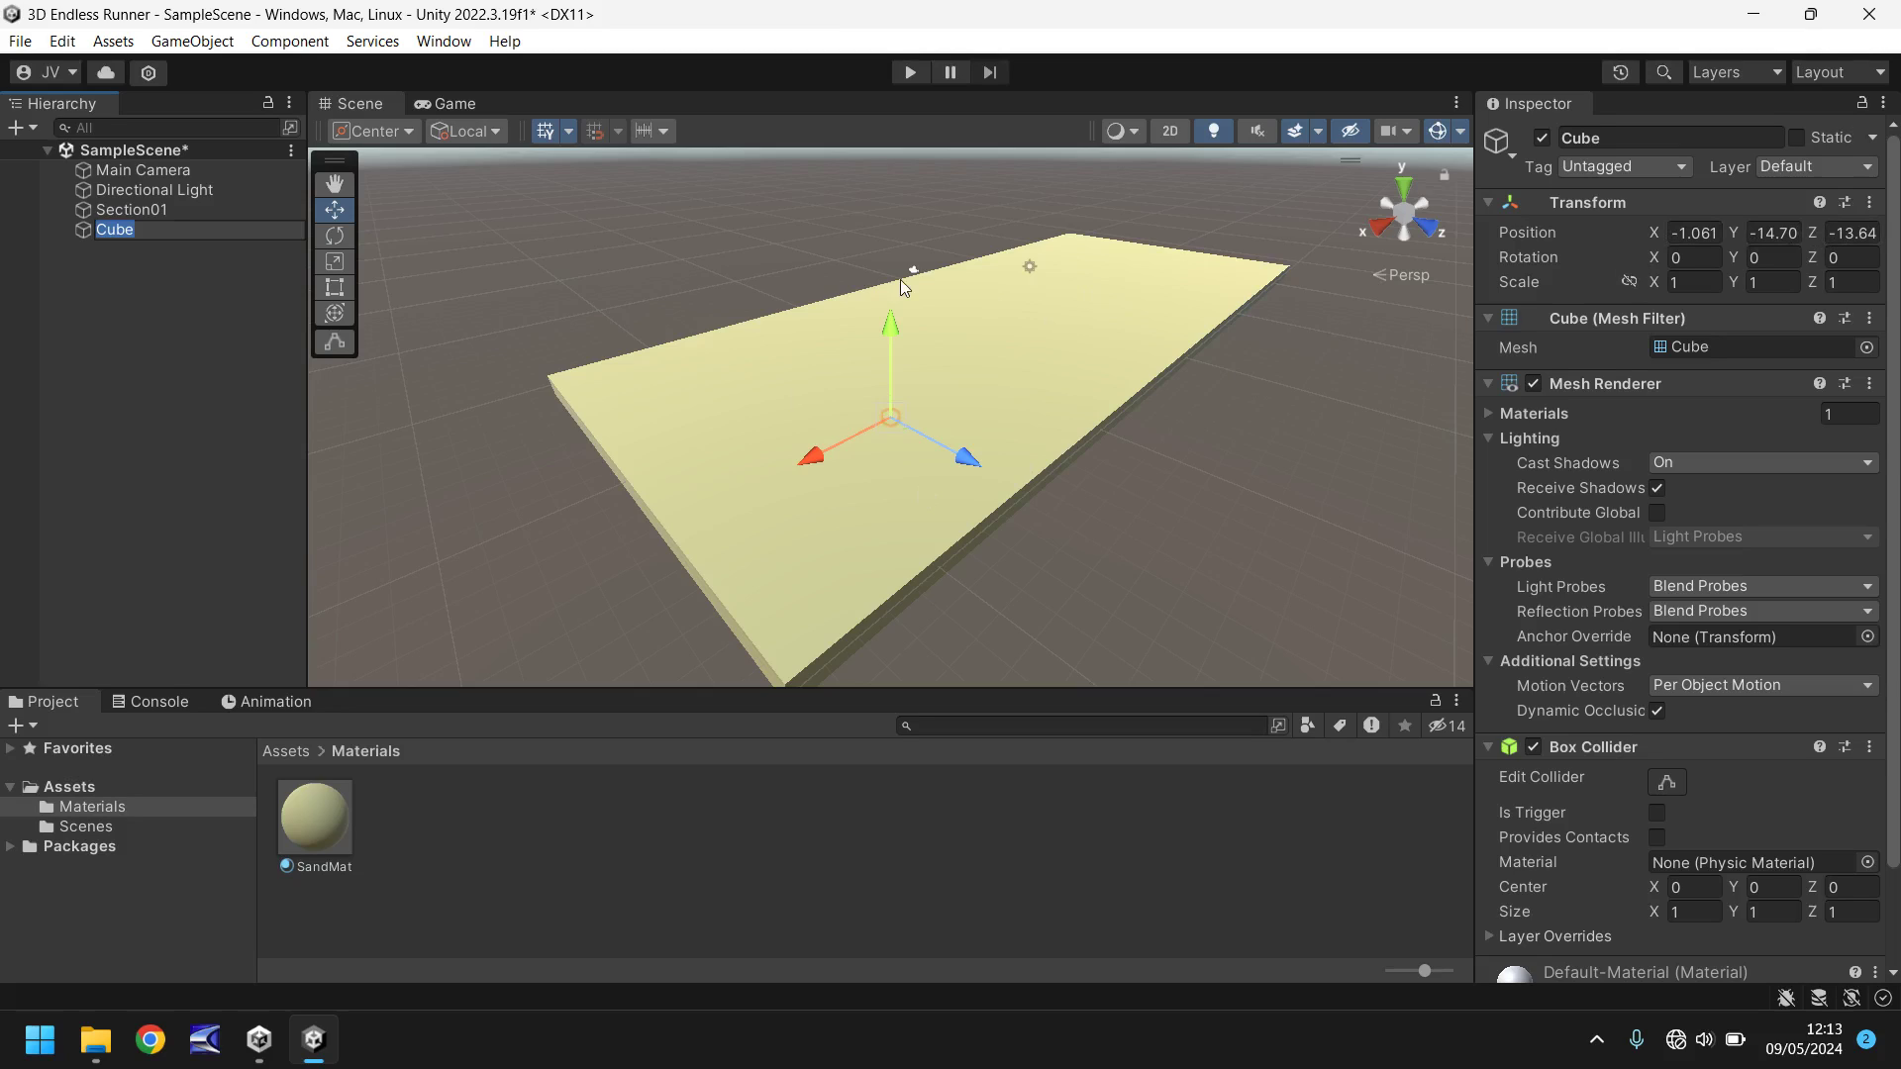
pyautogui.write('Obstacle01')
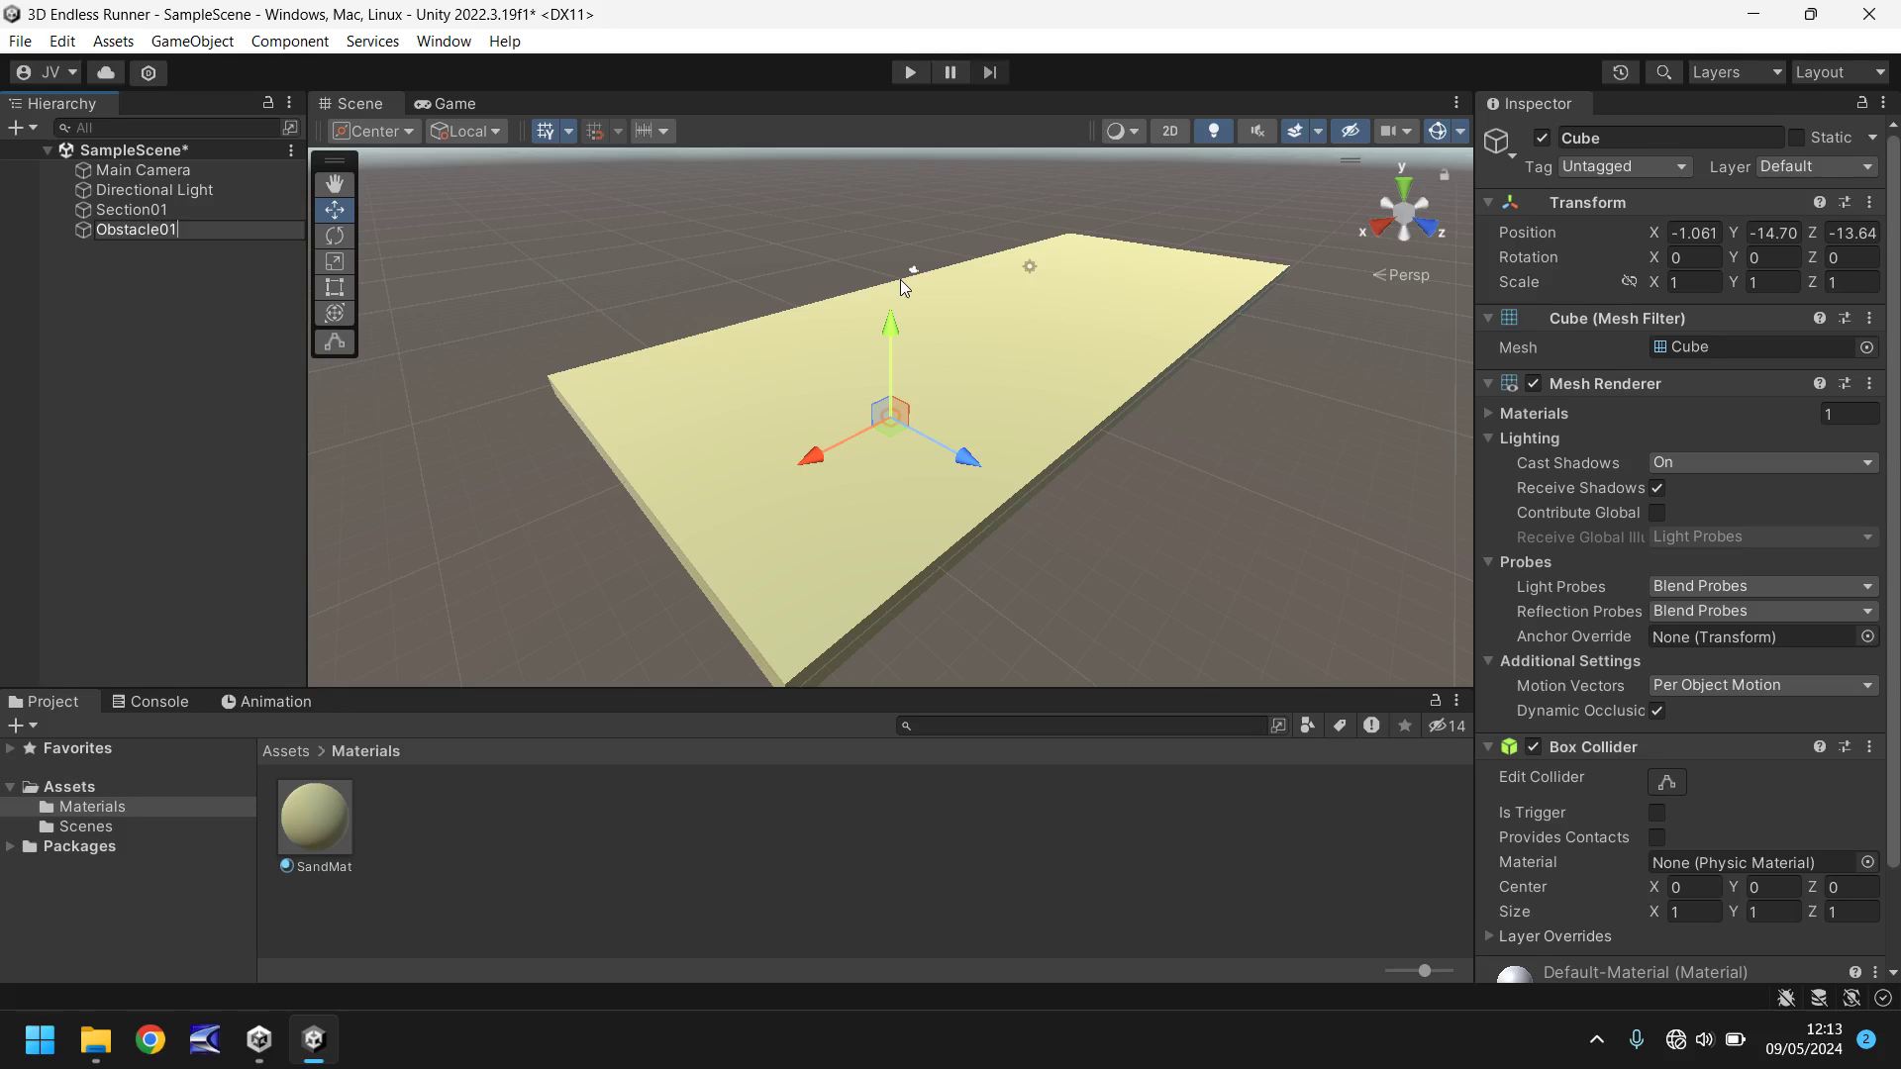
pyautogui.press('Return')
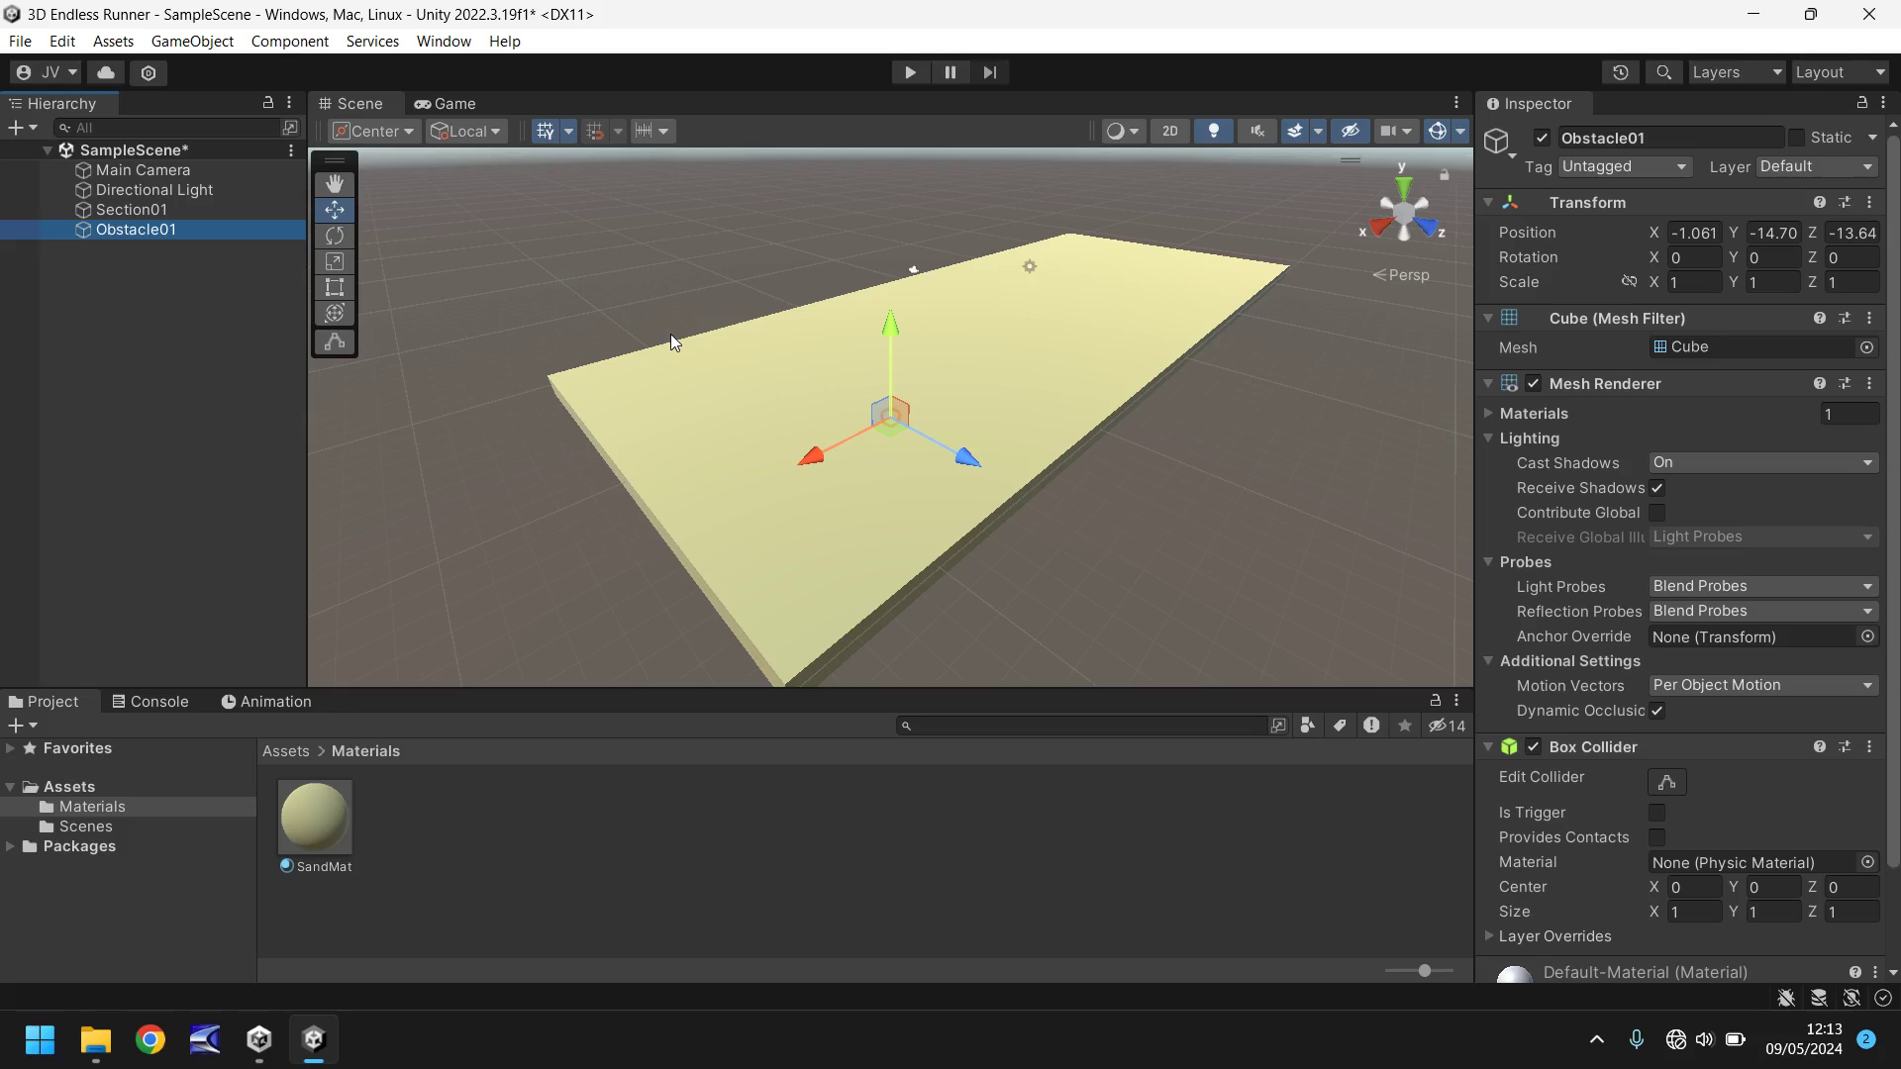
# Set Obstacle01's position to 0 on the X, Y and Z axes
pyautogui.click(1688, 232)
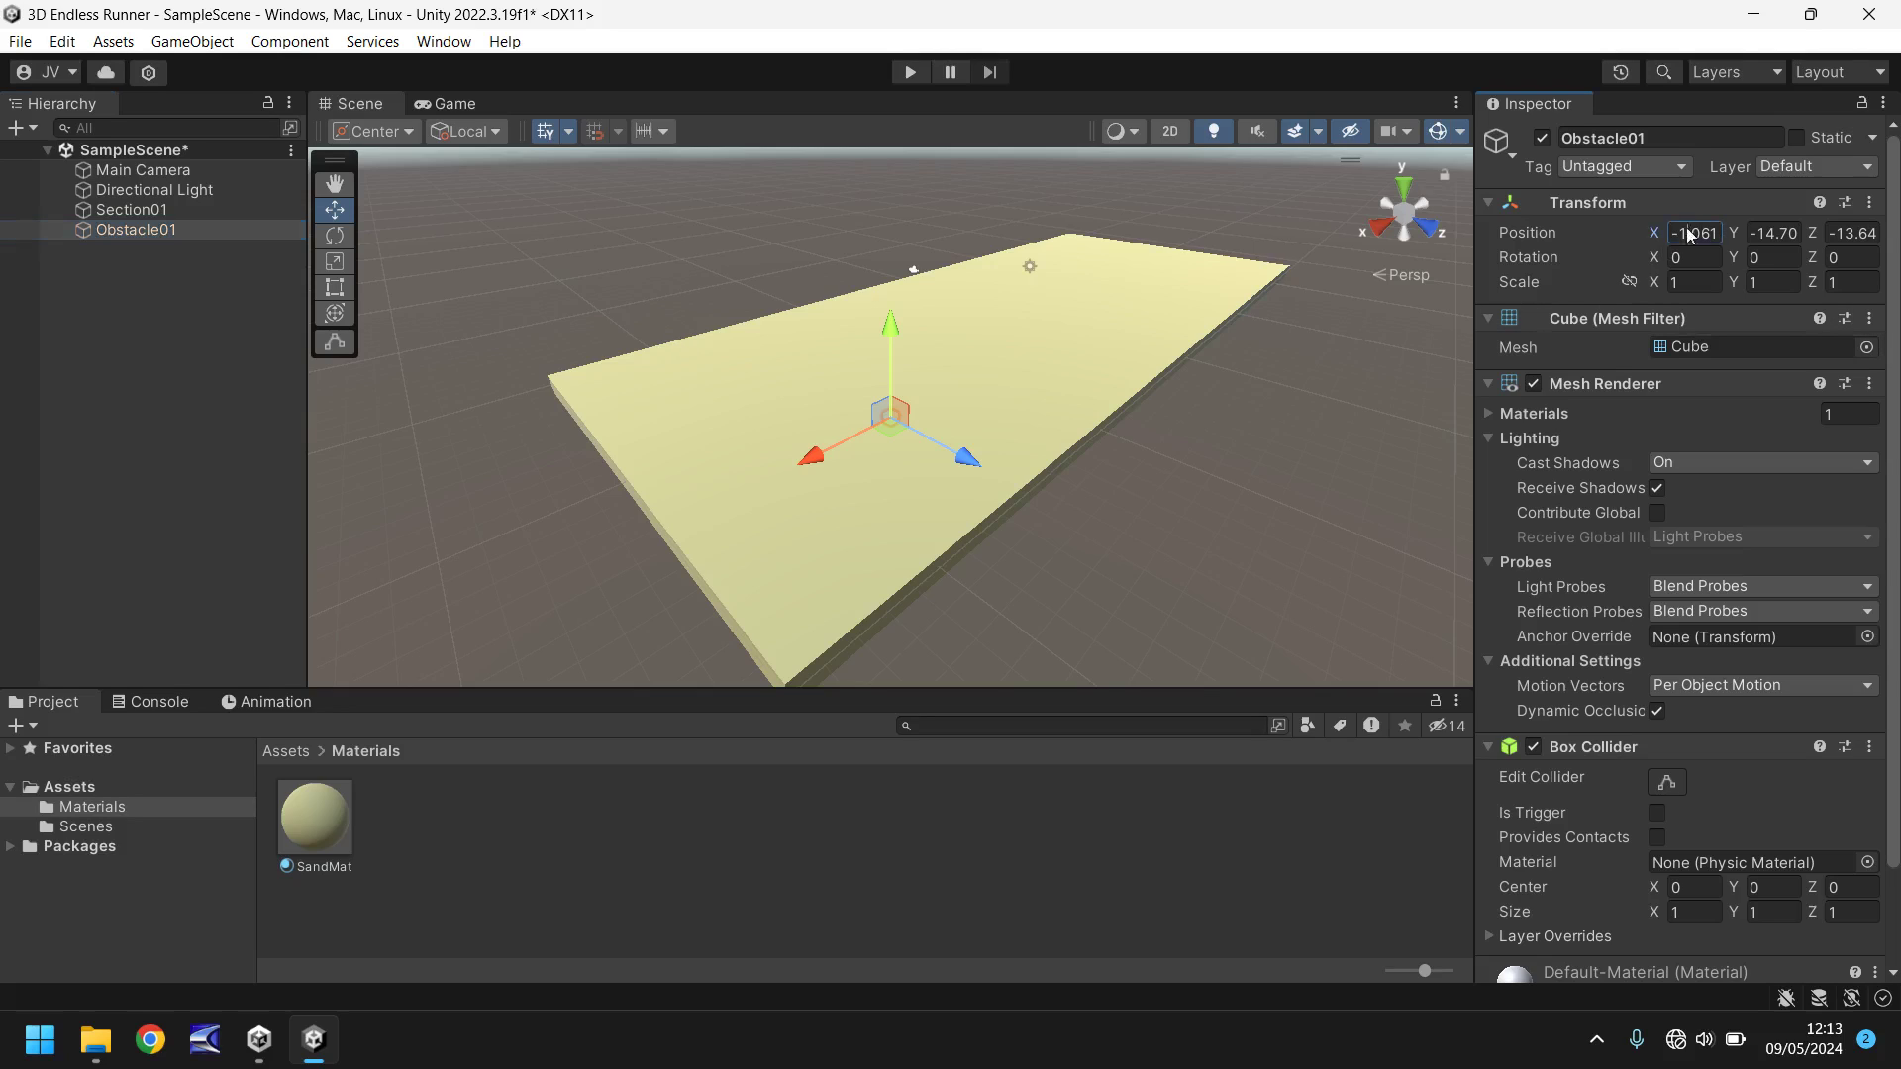
pyautogui.write('0')
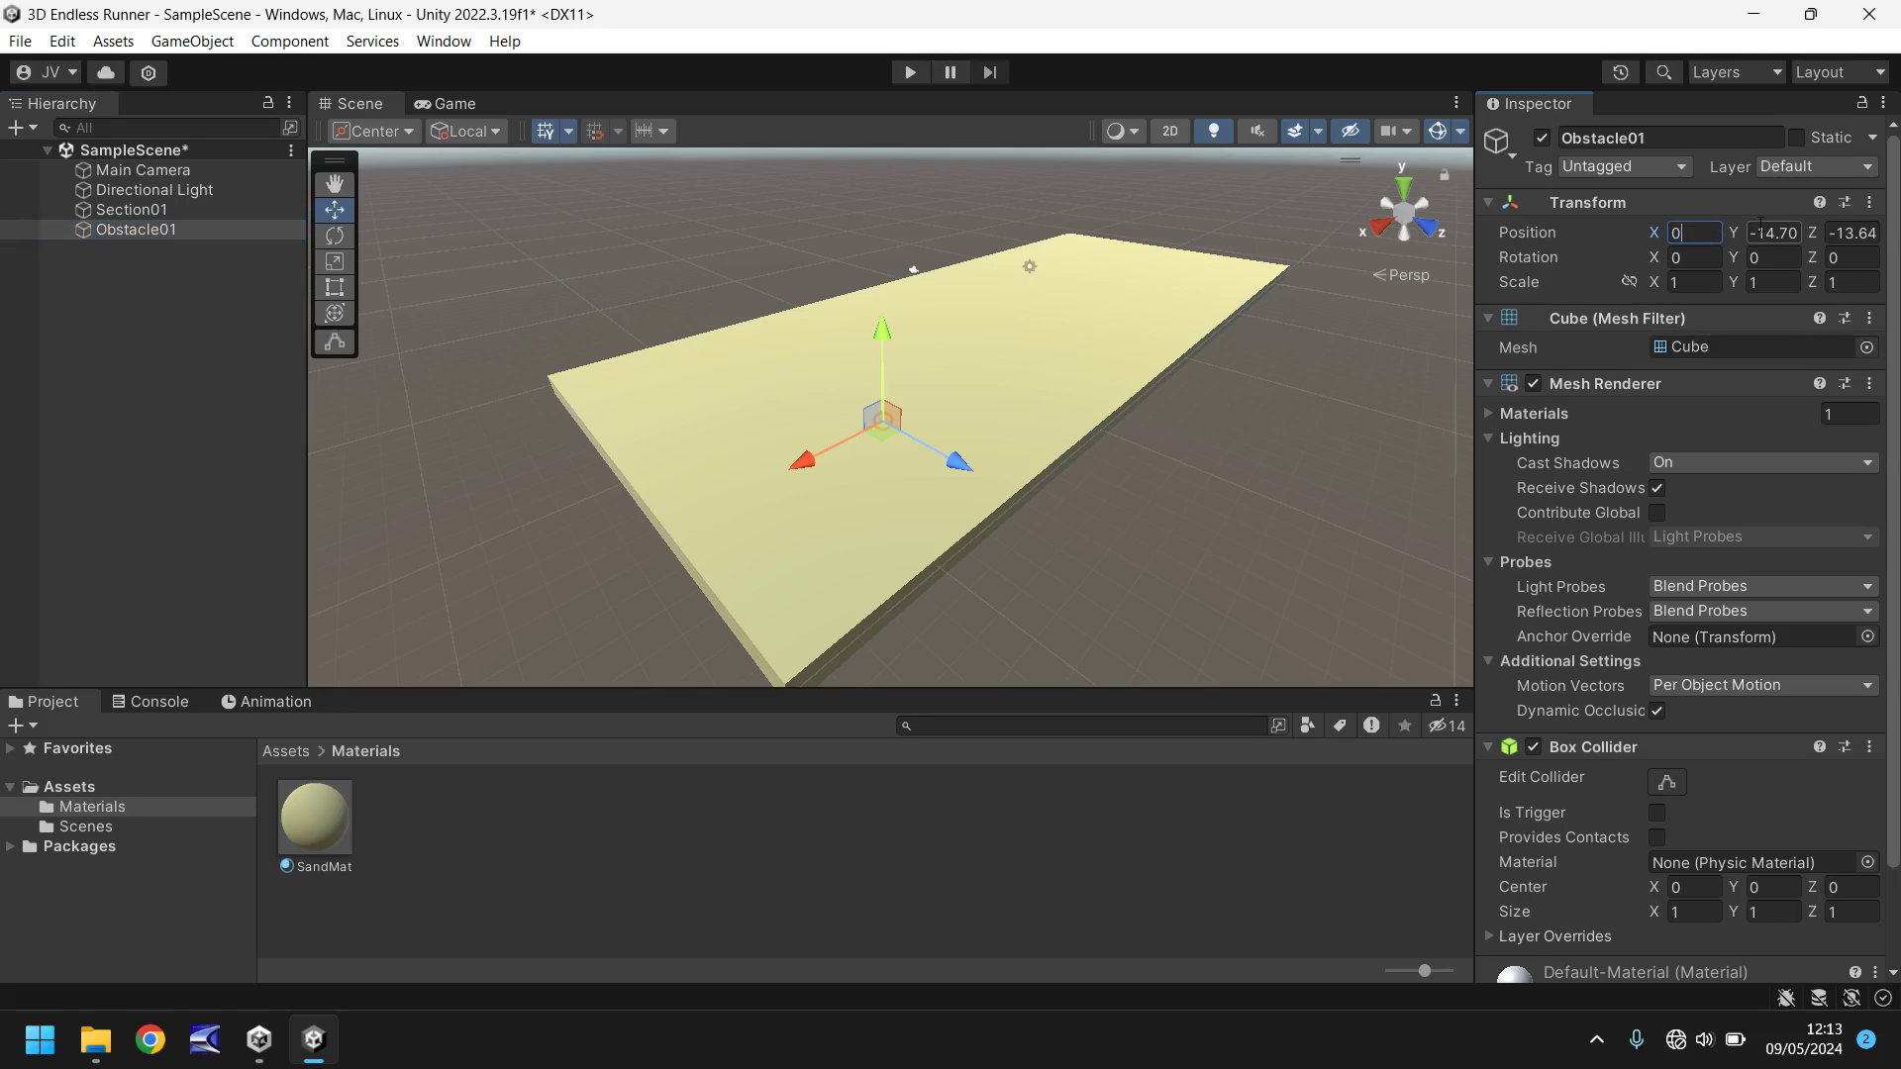
pyautogui.press('Tab')
pyautogui.write('0')
pyautogui.click(1847, 230)
pyautogui.write('0')
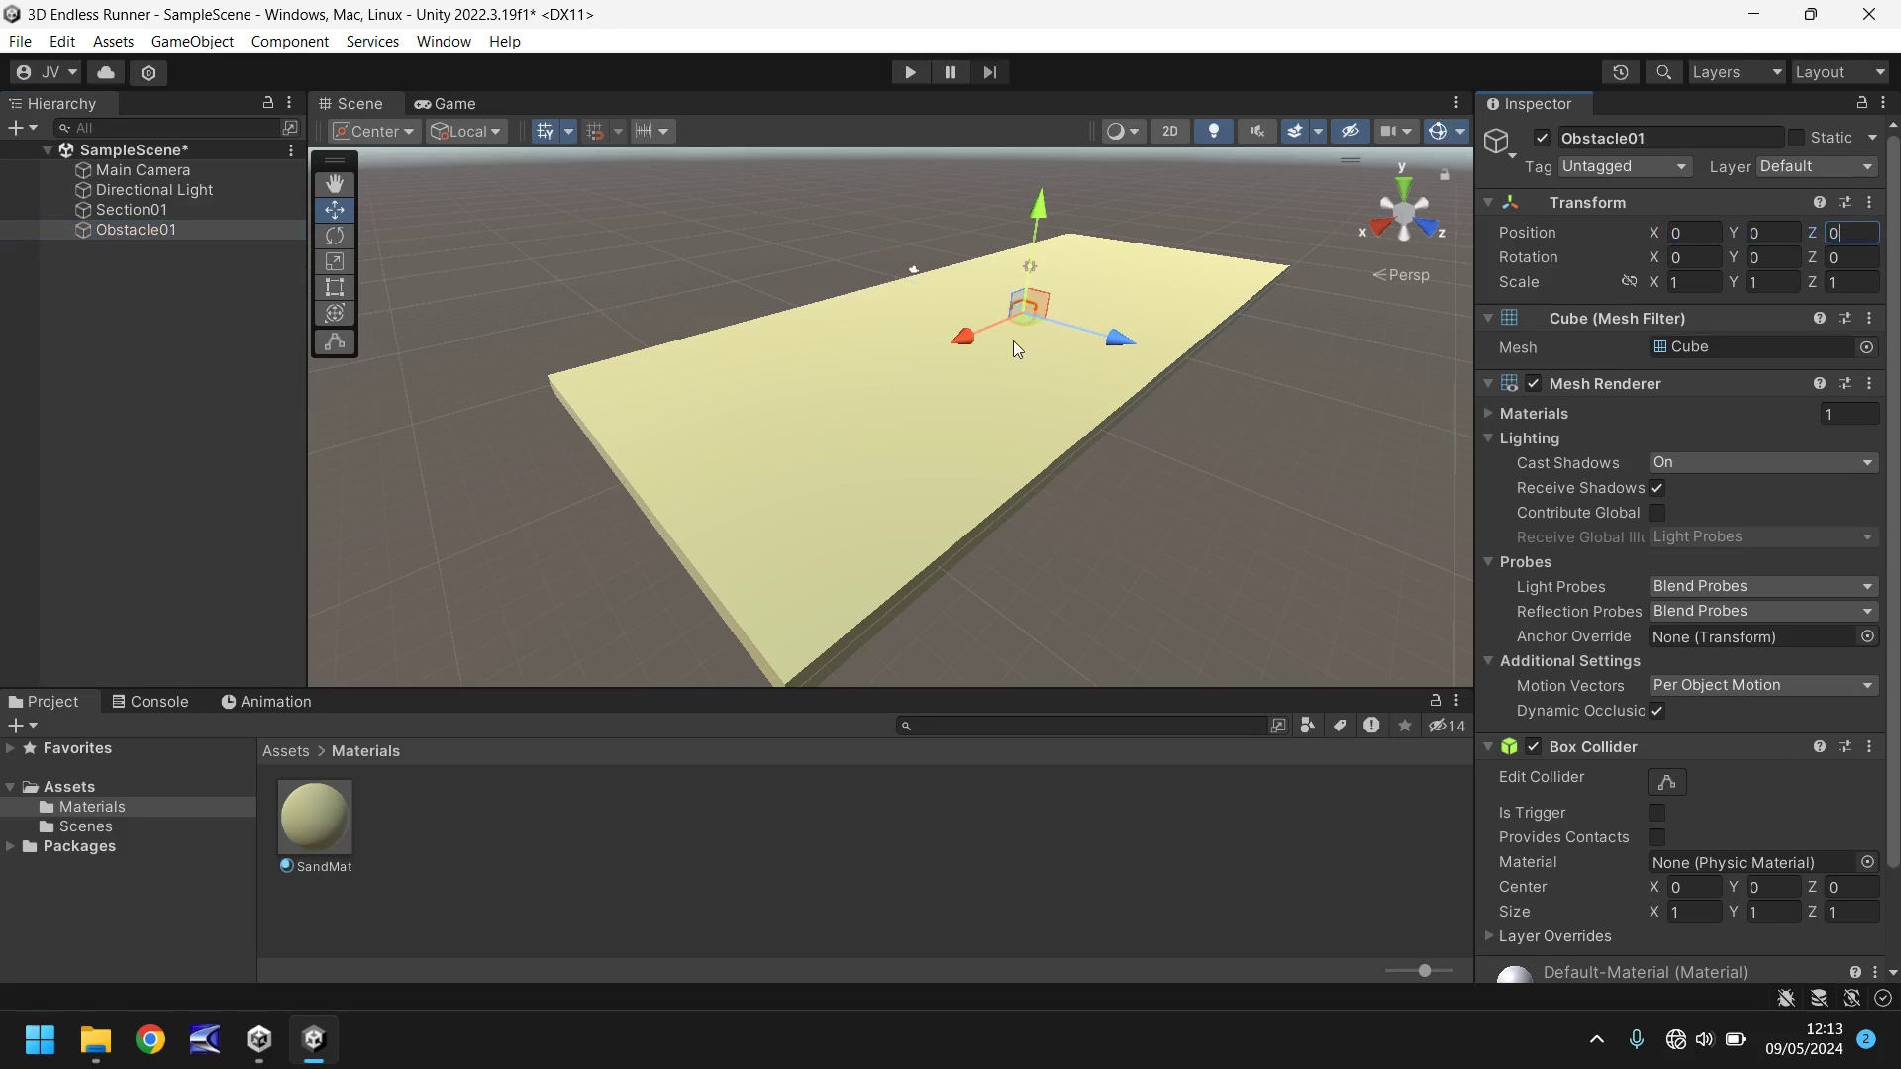
# Frame Obstacle01 in the scene and raise it along the Y axis to 1 so it sits on the platform
pyautogui.doubleClick(135, 232)
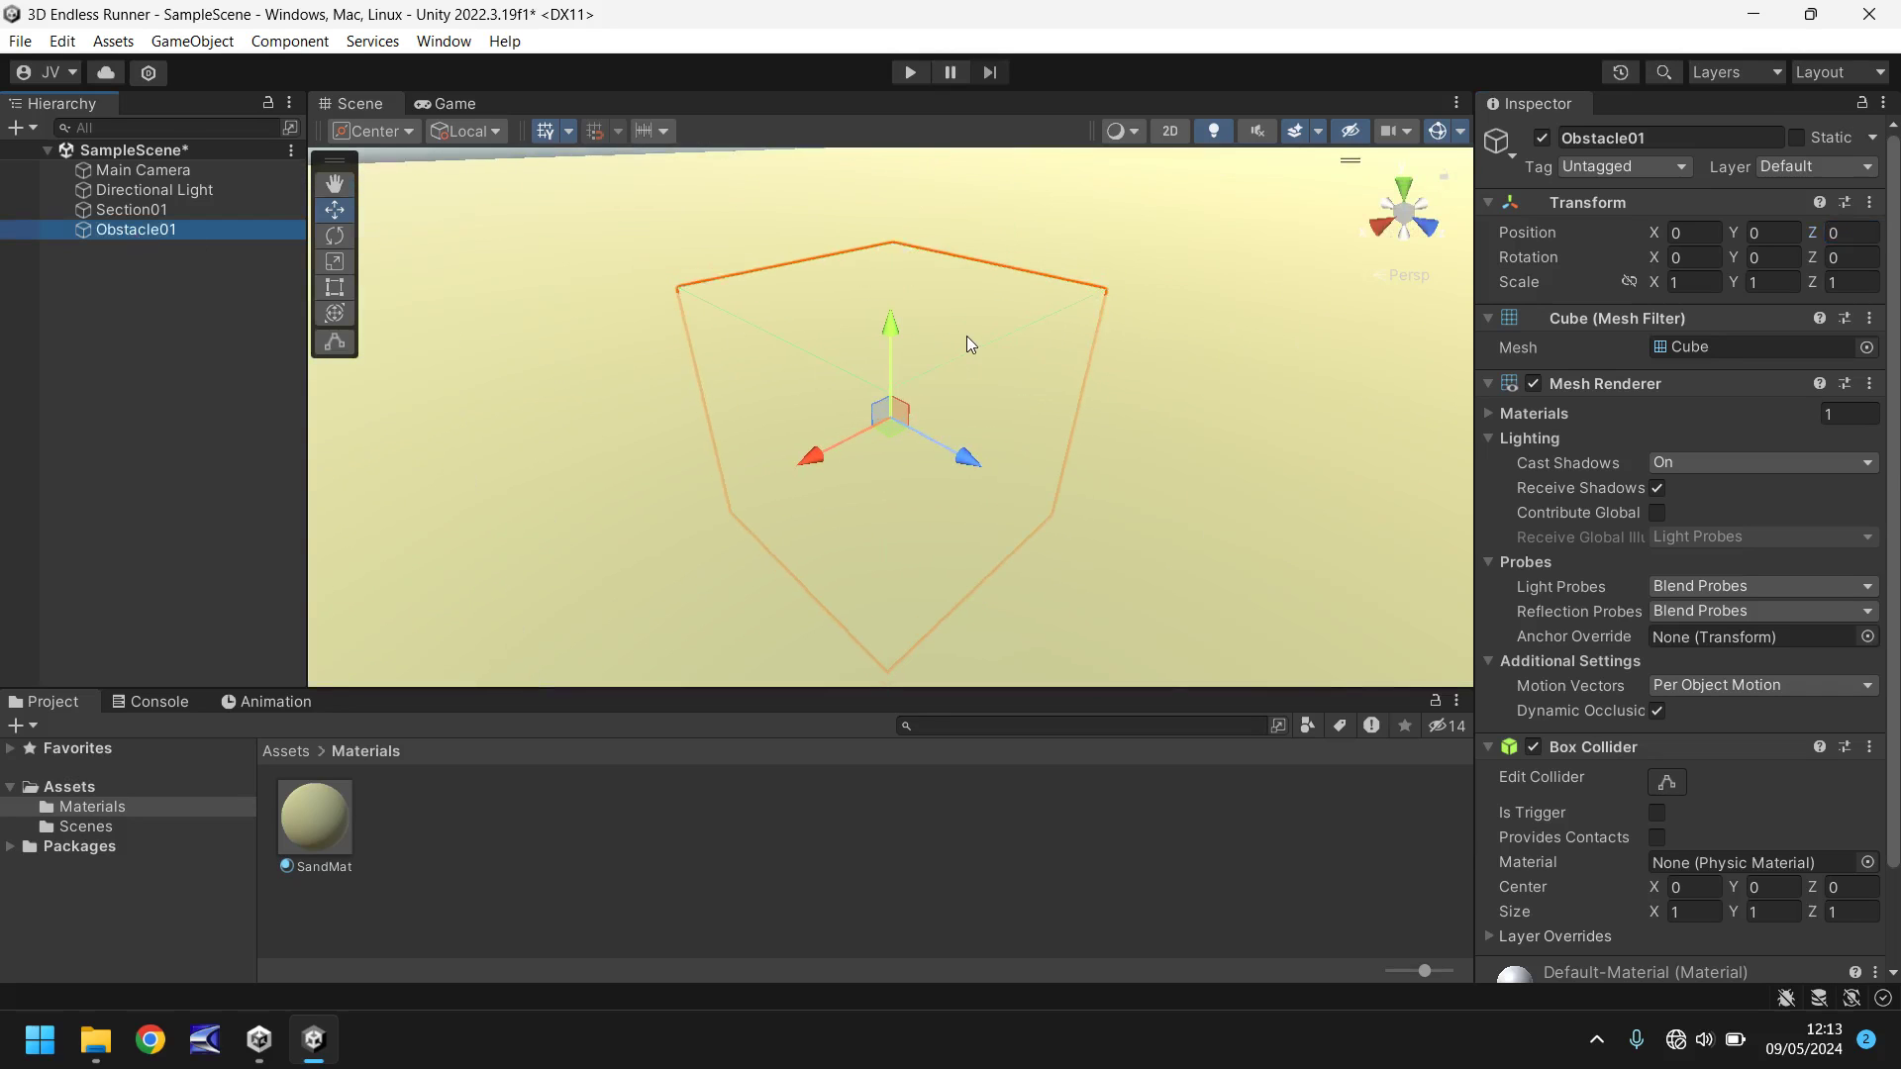
pyautogui.scroll(-10, 967, 335)
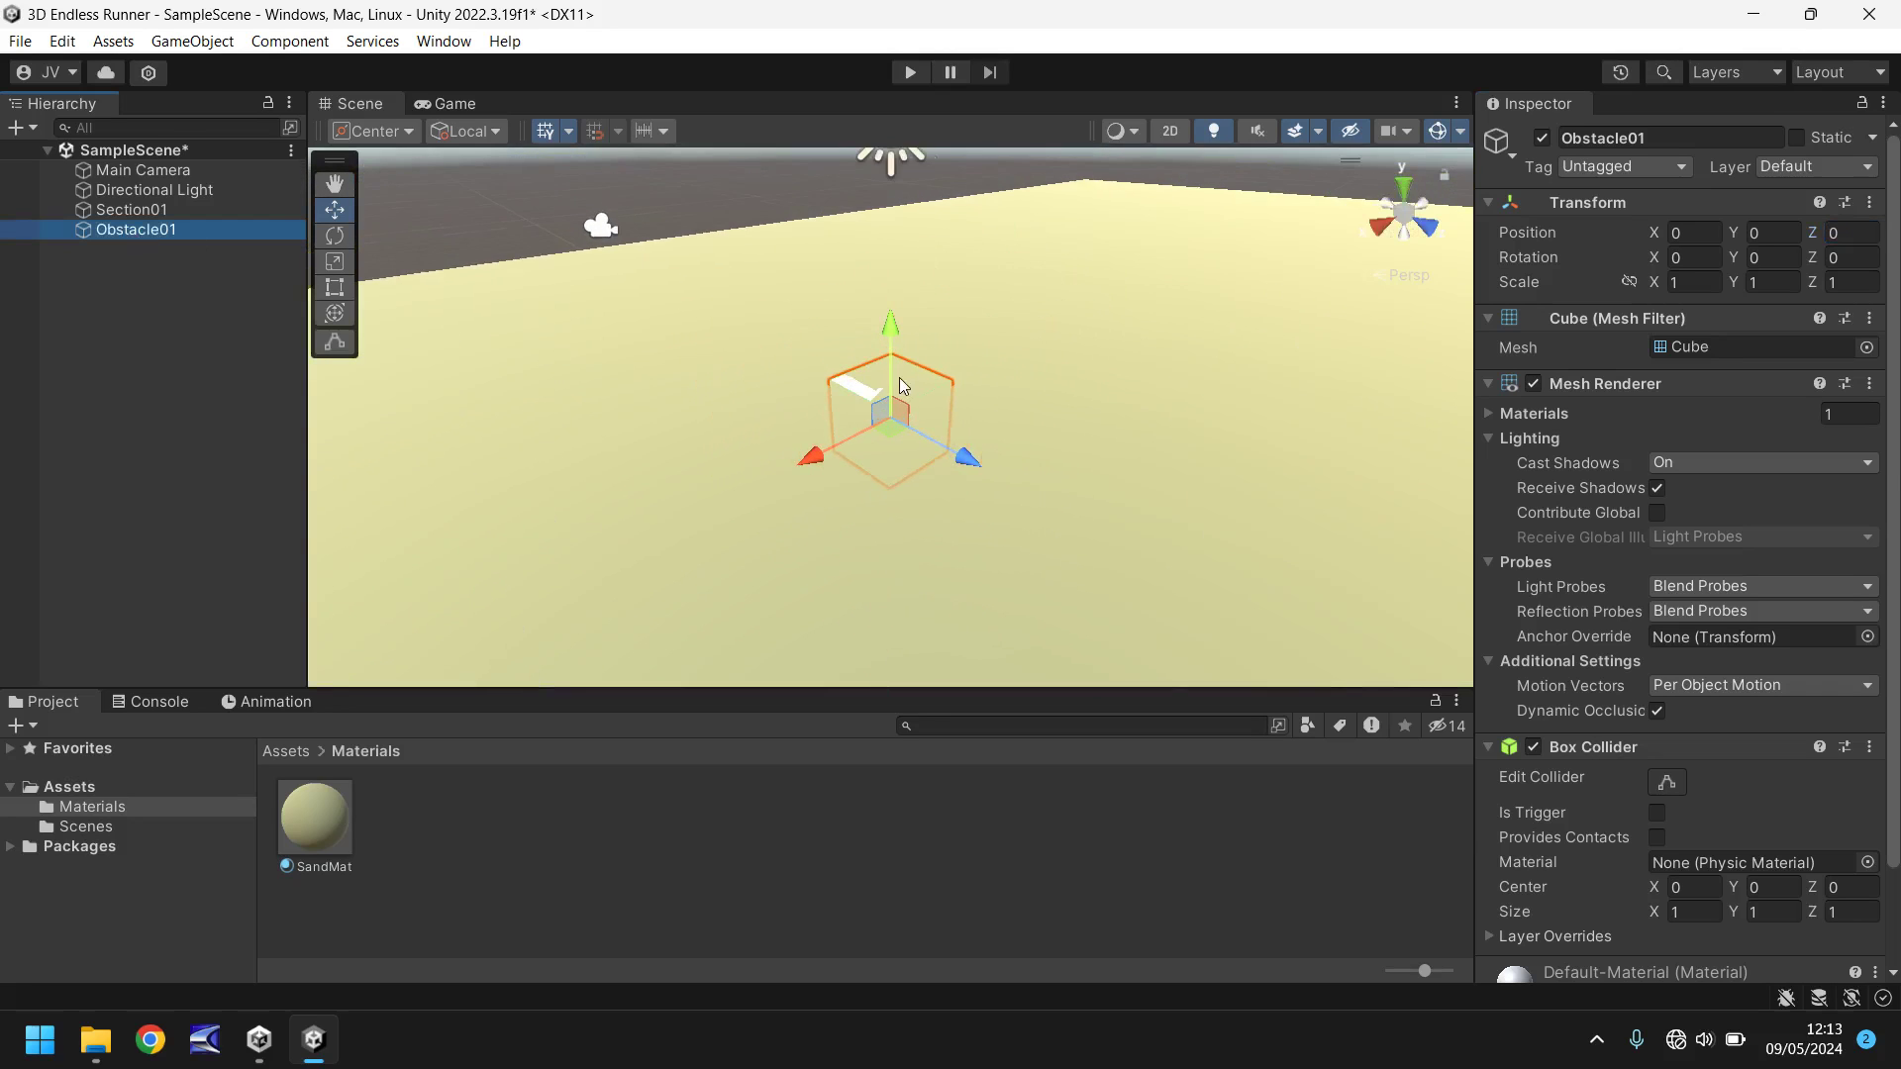
pyautogui.scroll(-3, 898, 380)
pyautogui.moveTo(907, 376); pyautogui.dragTo(852, 370, button='right')
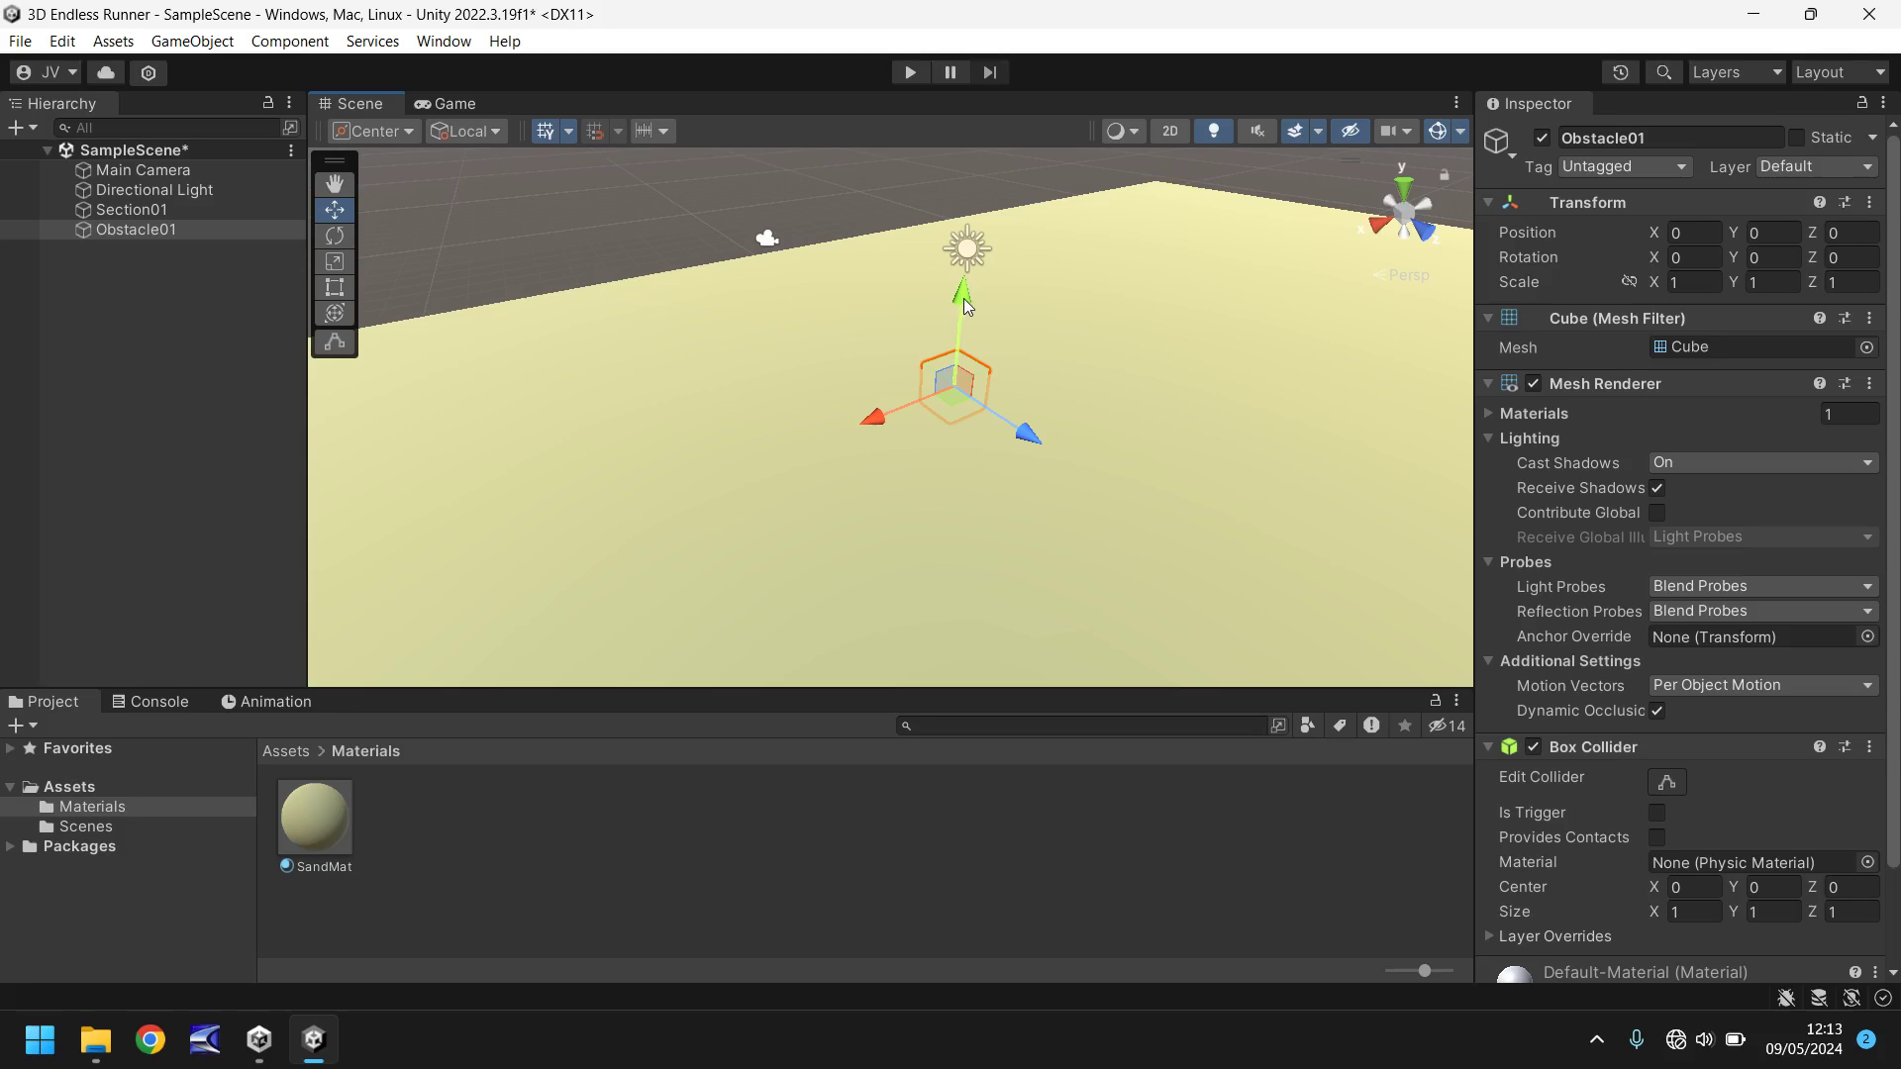
pyautogui.moveTo(963, 303); pyautogui.dragTo(958, 257)
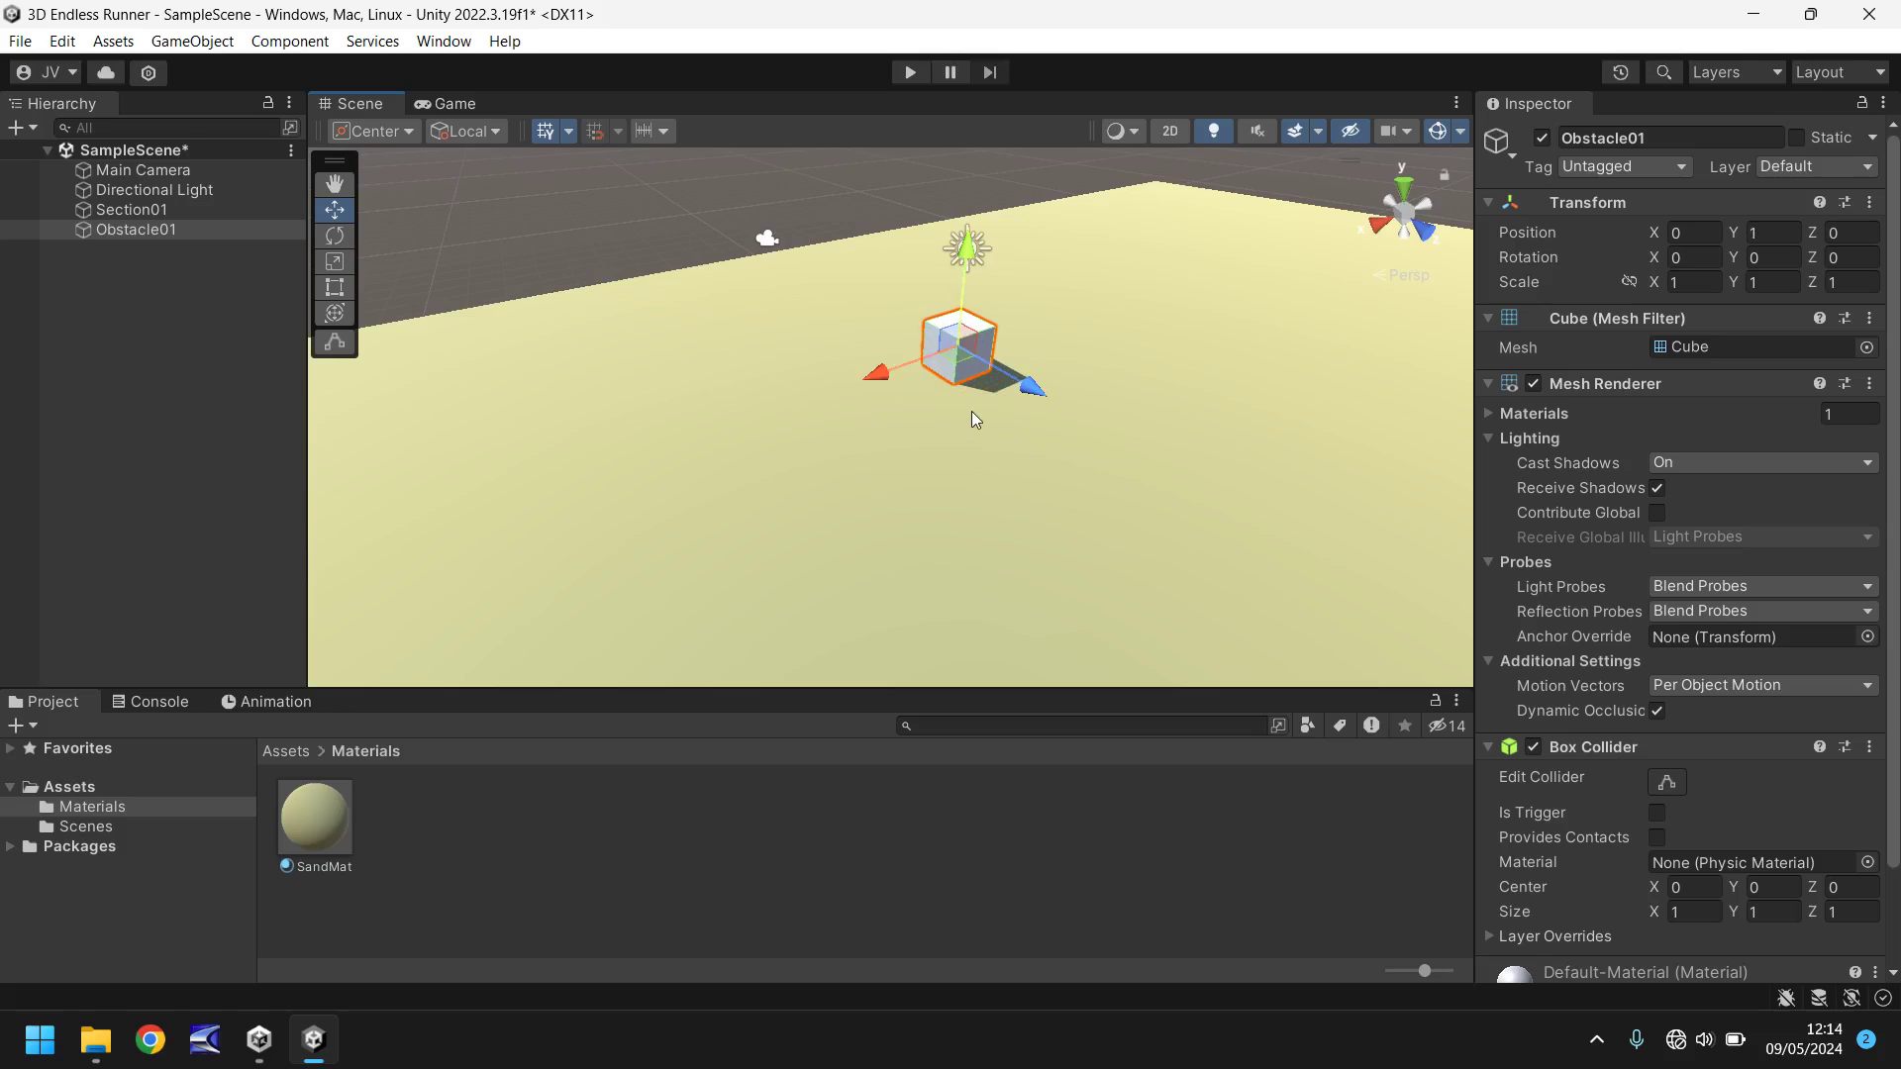
# Check how Obstacle01 rests on the platform, try raising it to a Y position of 1.25, and undo the move
pyautogui.scroll(2, 971, 412)
pyautogui.moveTo(969, 416); pyautogui.dragTo(1023, 306, button='right')
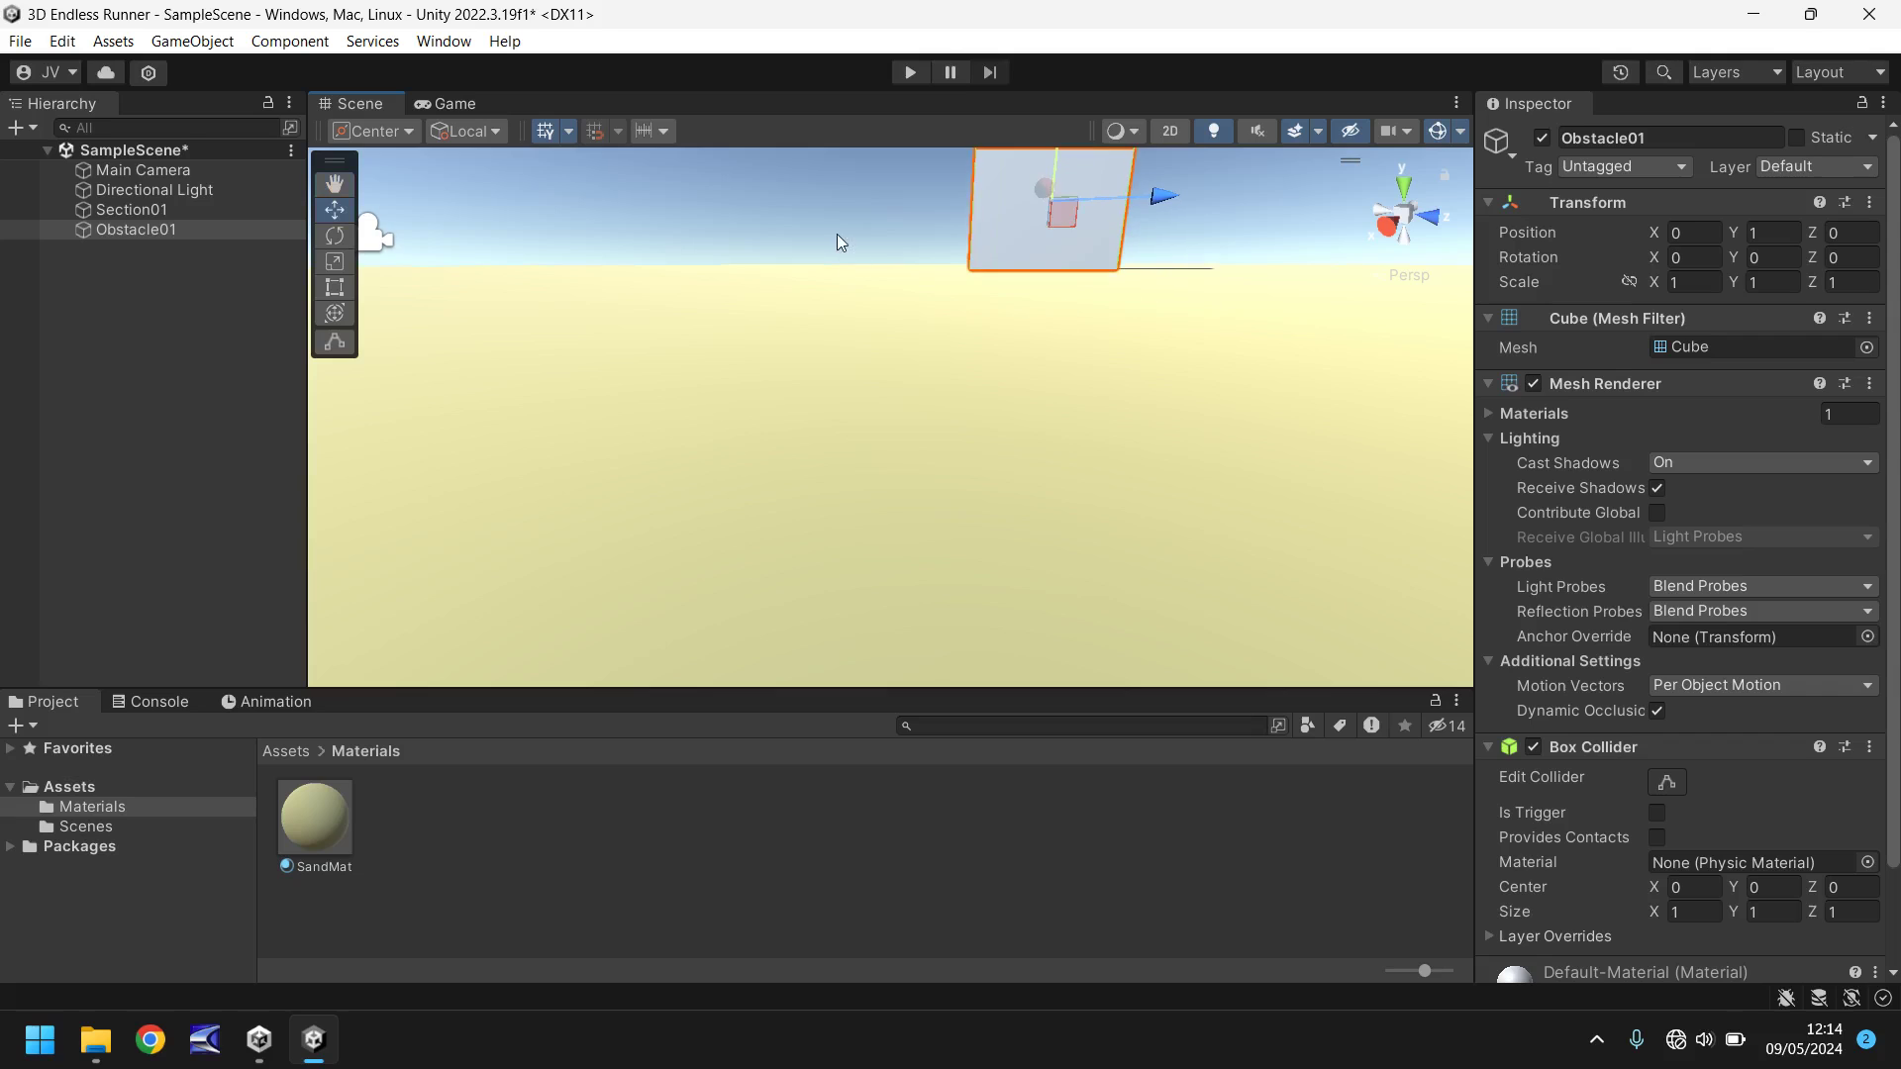
pyautogui.click(1061, 289)
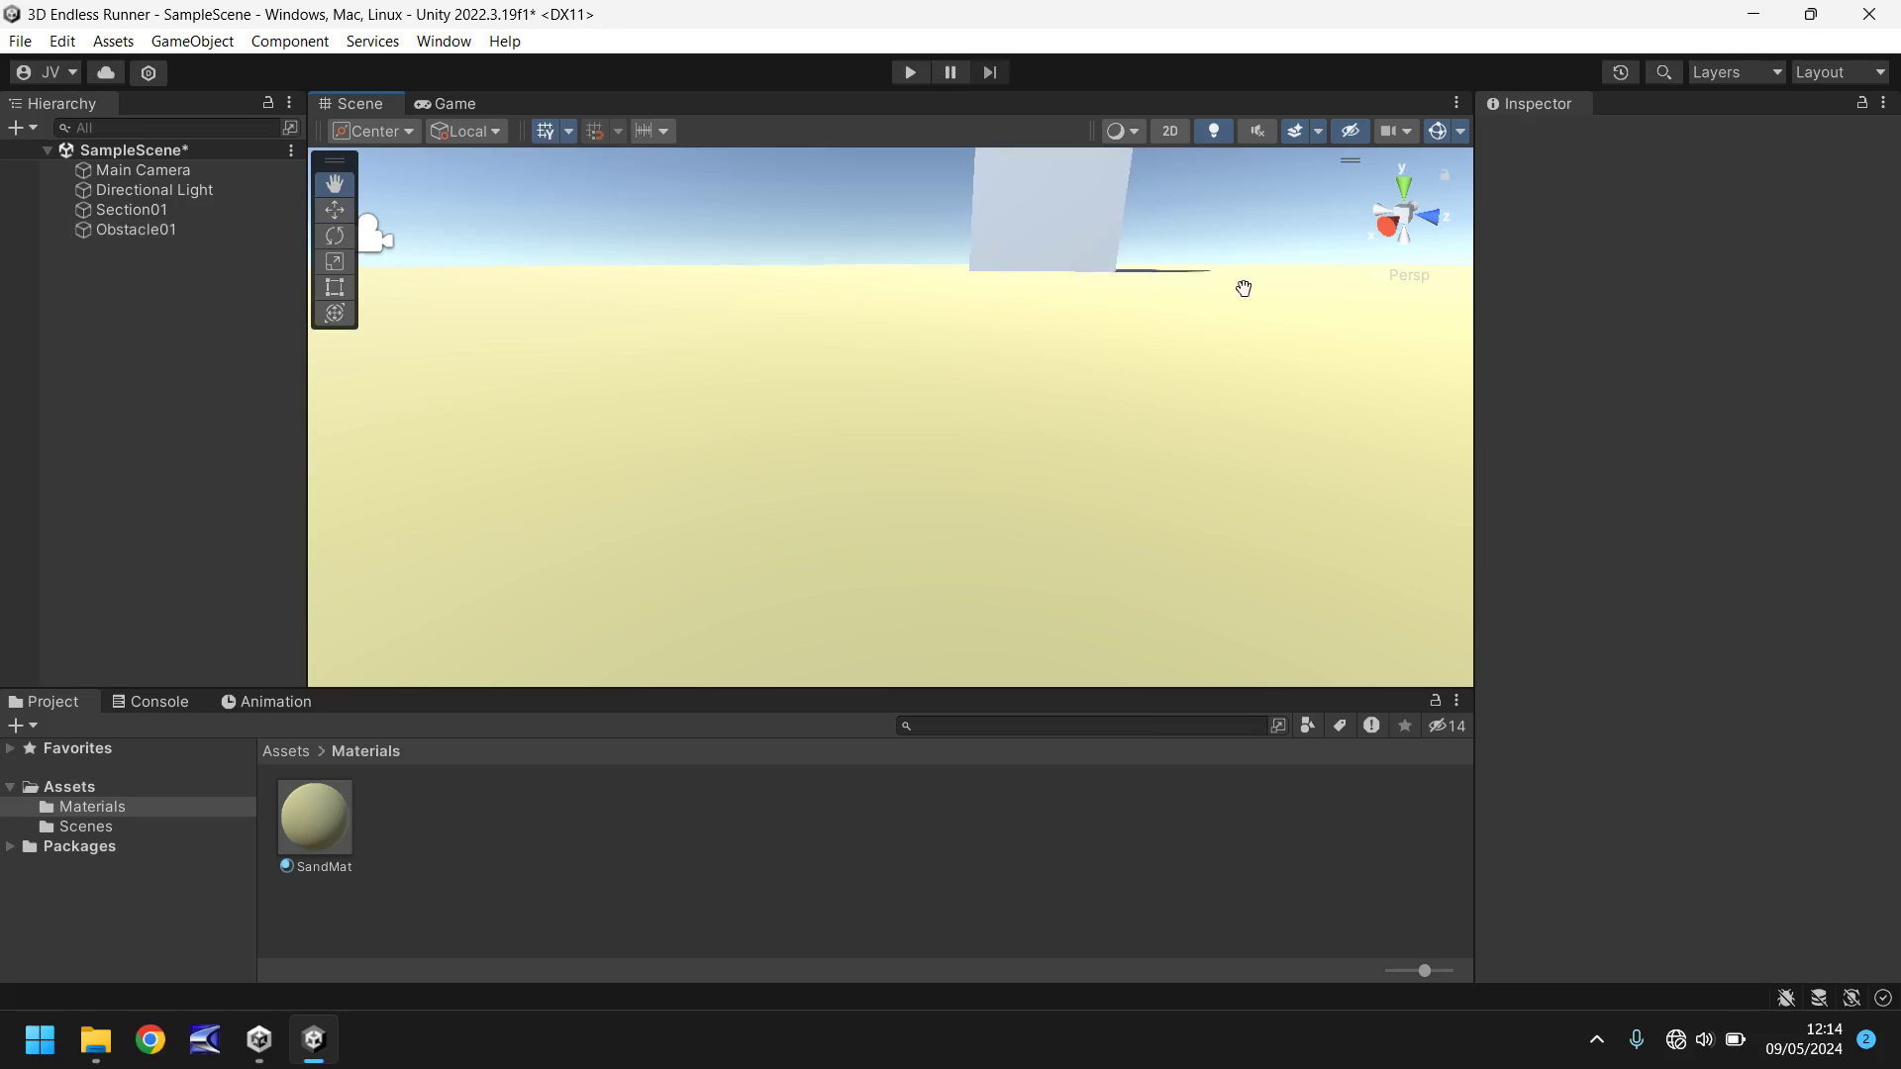
pyautogui.moveTo(1244, 288); pyautogui.dragTo(929, 487, button='middle')
pyautogui.moveTo(929, 487); pyautogui.dragTo(794, 349, button='right')
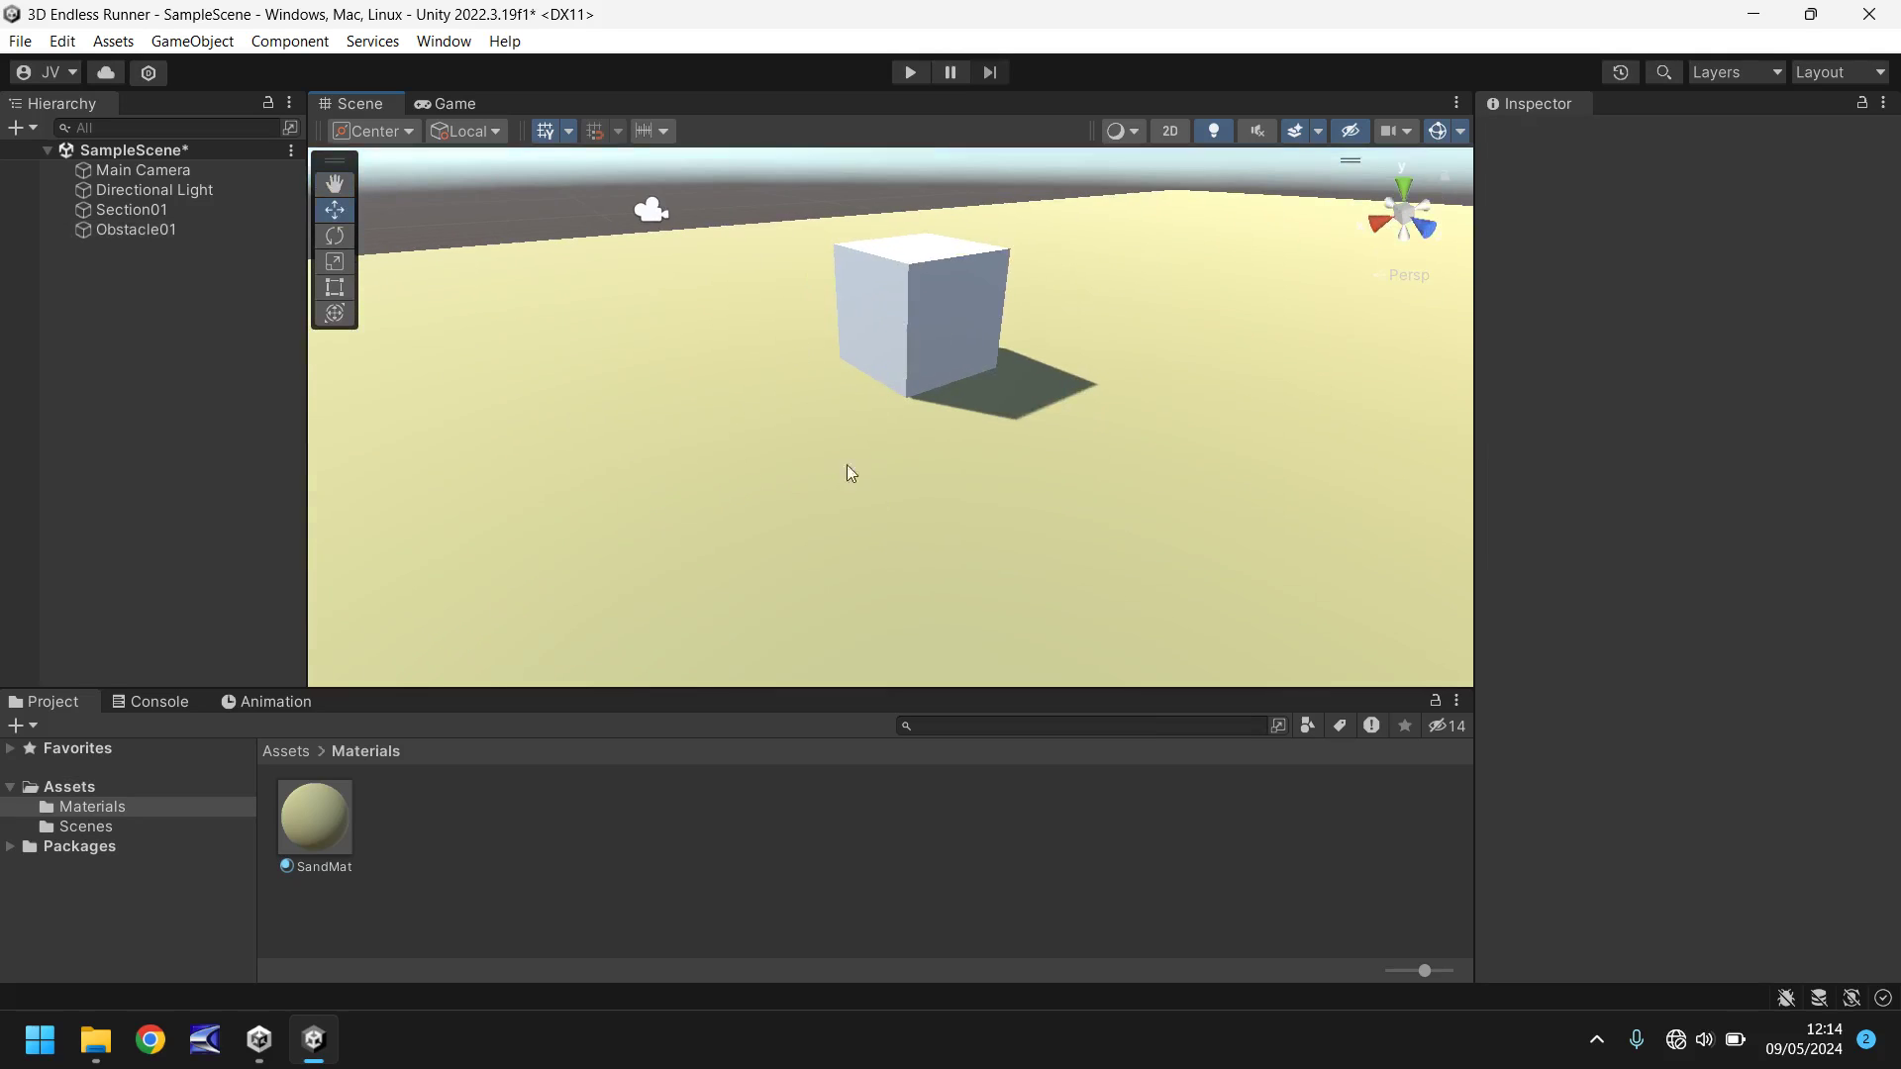
pyautogui.click(921, 321)
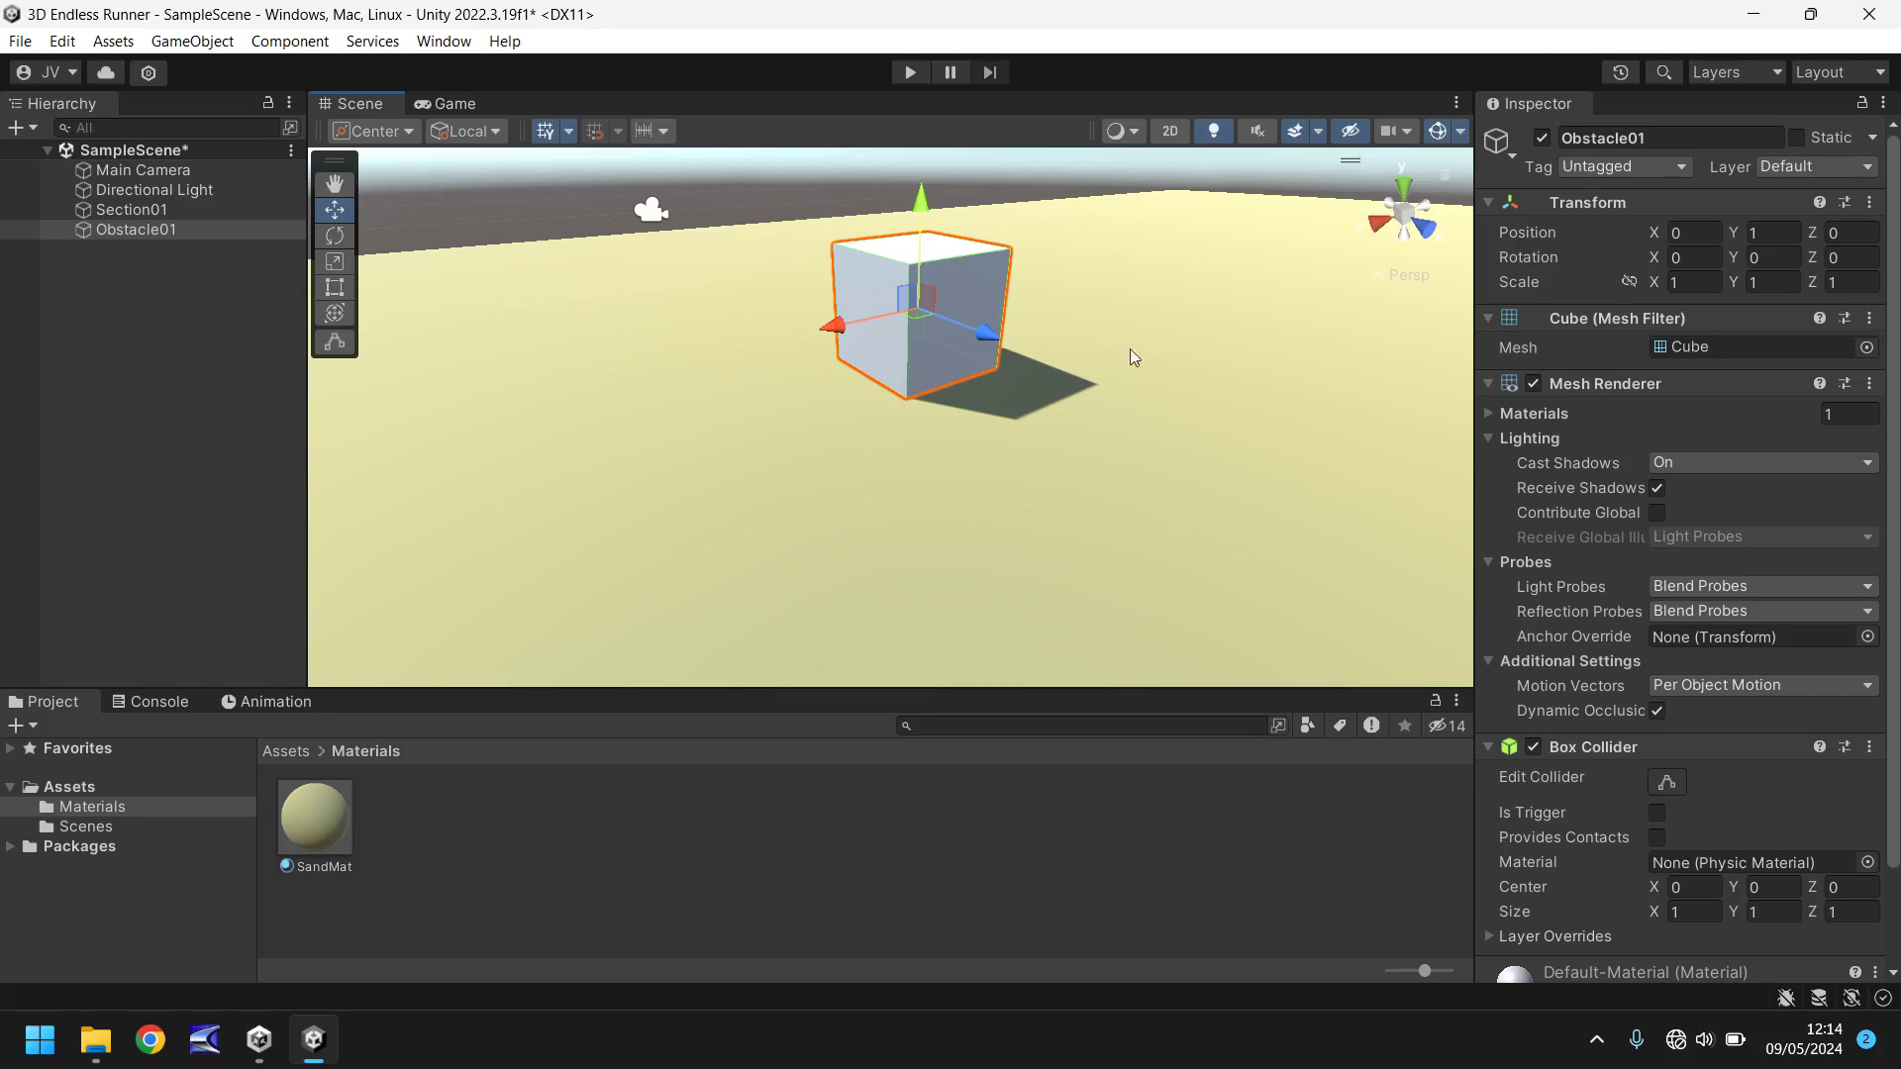
pyautogui.keyDown('alt'); pyautogui.moveTo(1203, 324); pyautogui.dragTo(875, 168); pyautogui.keyUp('alt')
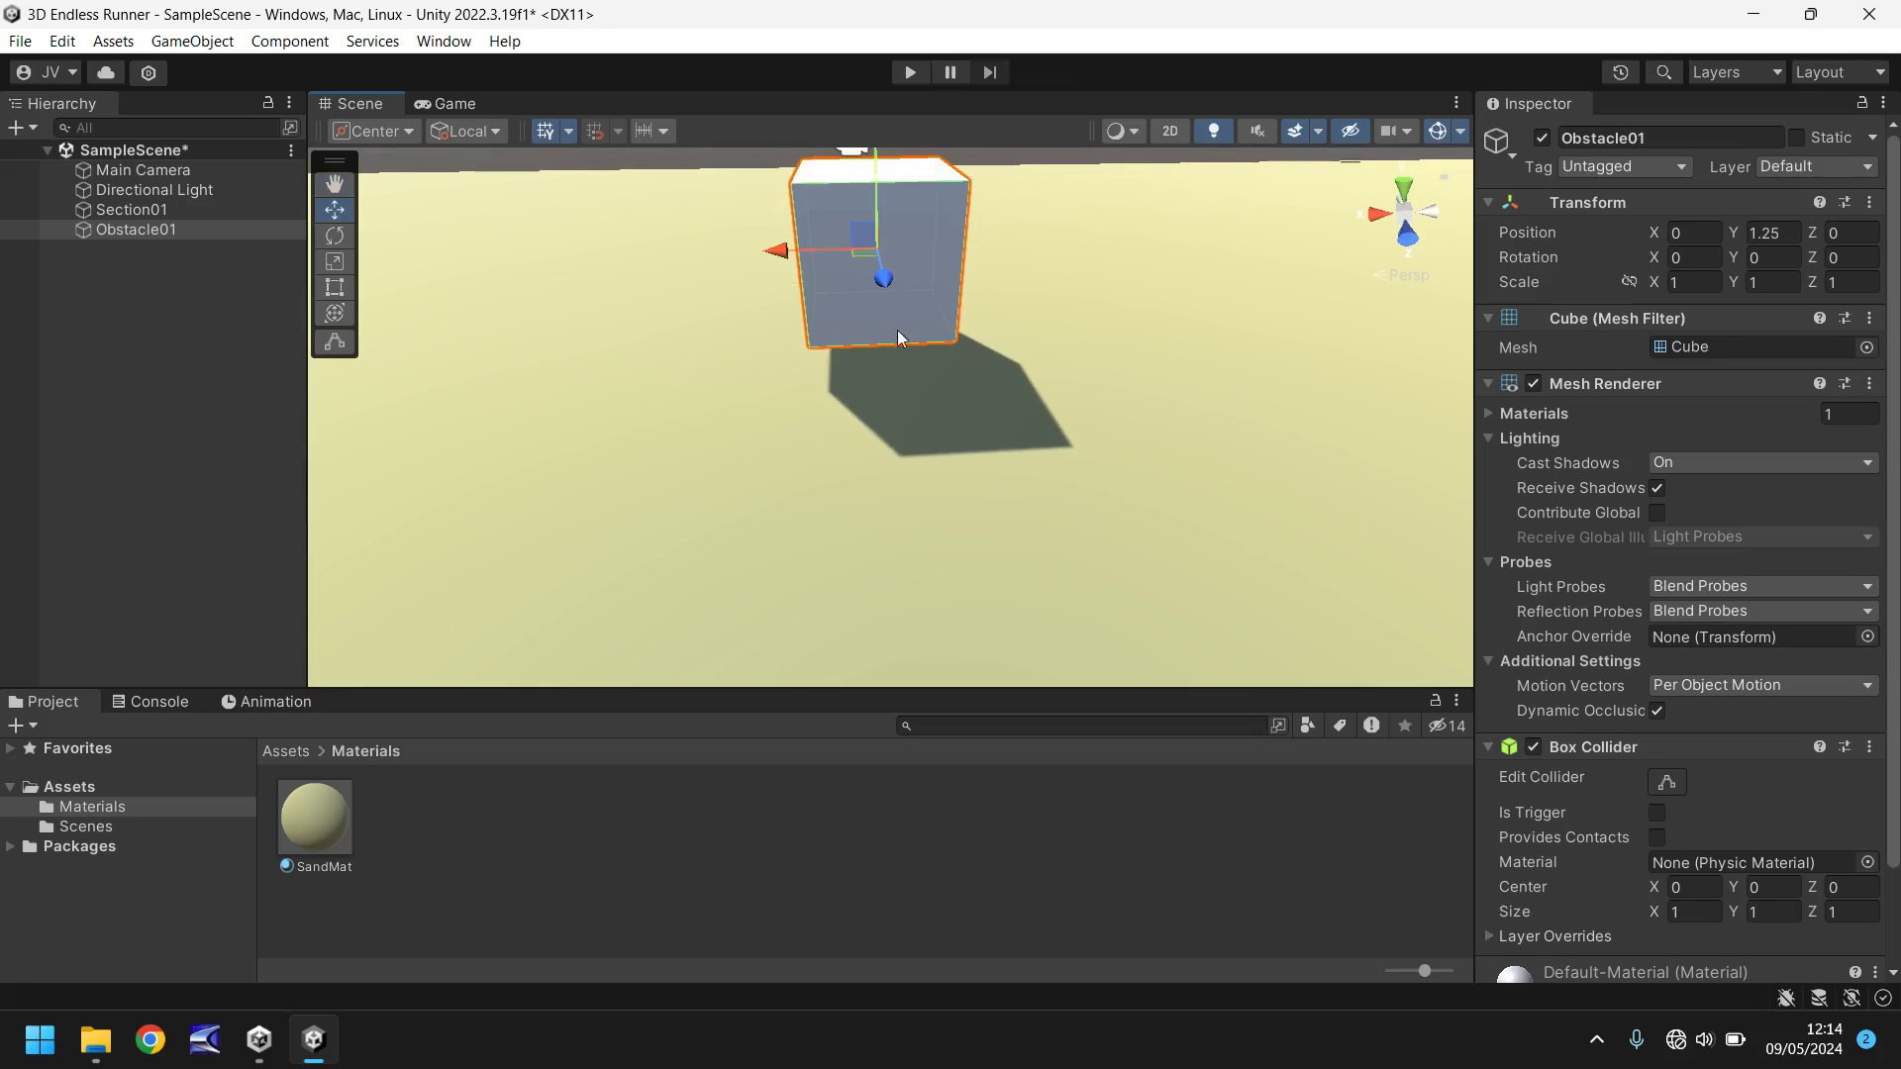
pyautogui.keyDown('alt'); pyautogui.moveTo(897, 330); pyautogui.dragTo(985, 212); pyautogui.keyUp('alt')
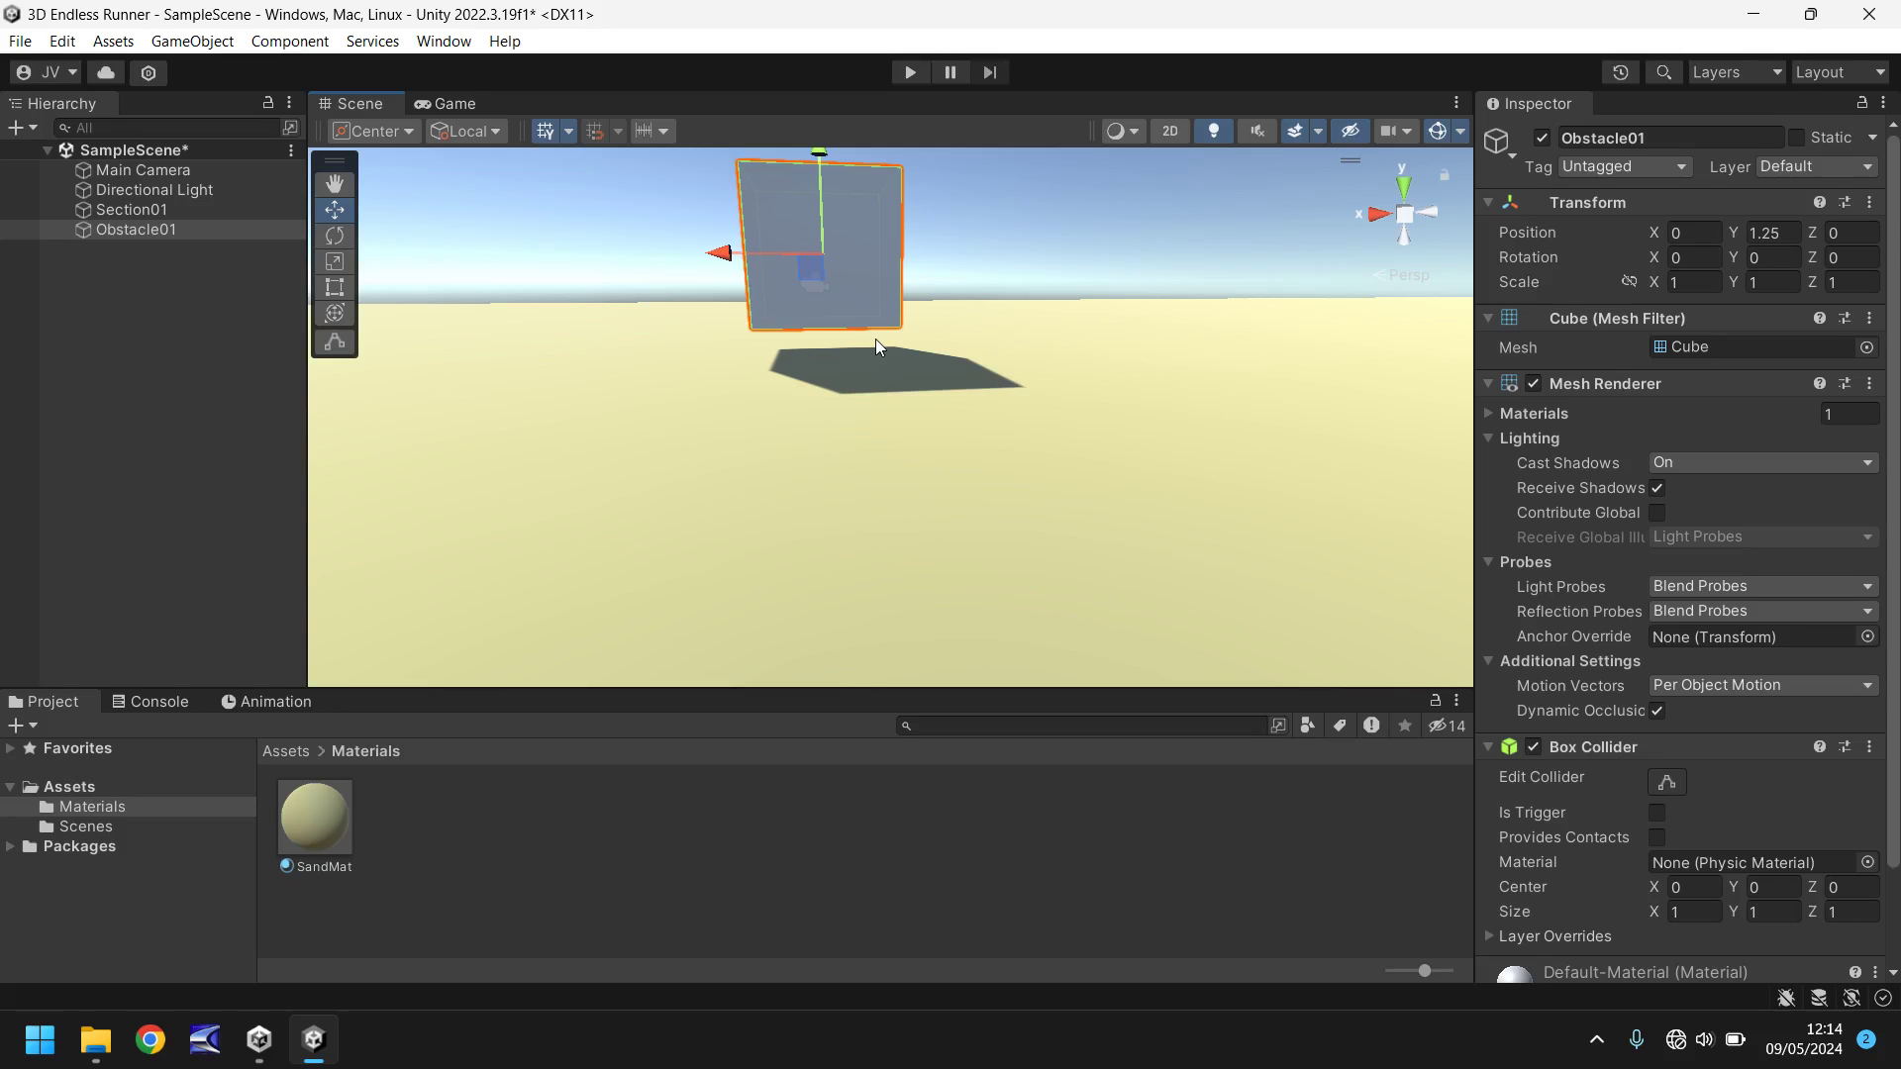
pyautogui.hotkey('ctrl', 'z')
pyautogui.keyDown('alt'); pyautogui.moveTo(973, 268); pyautogui.dragTo(923, 353); pyautogui.keyUp('alt')
pyautogui.scroll(-3, 966, 340)
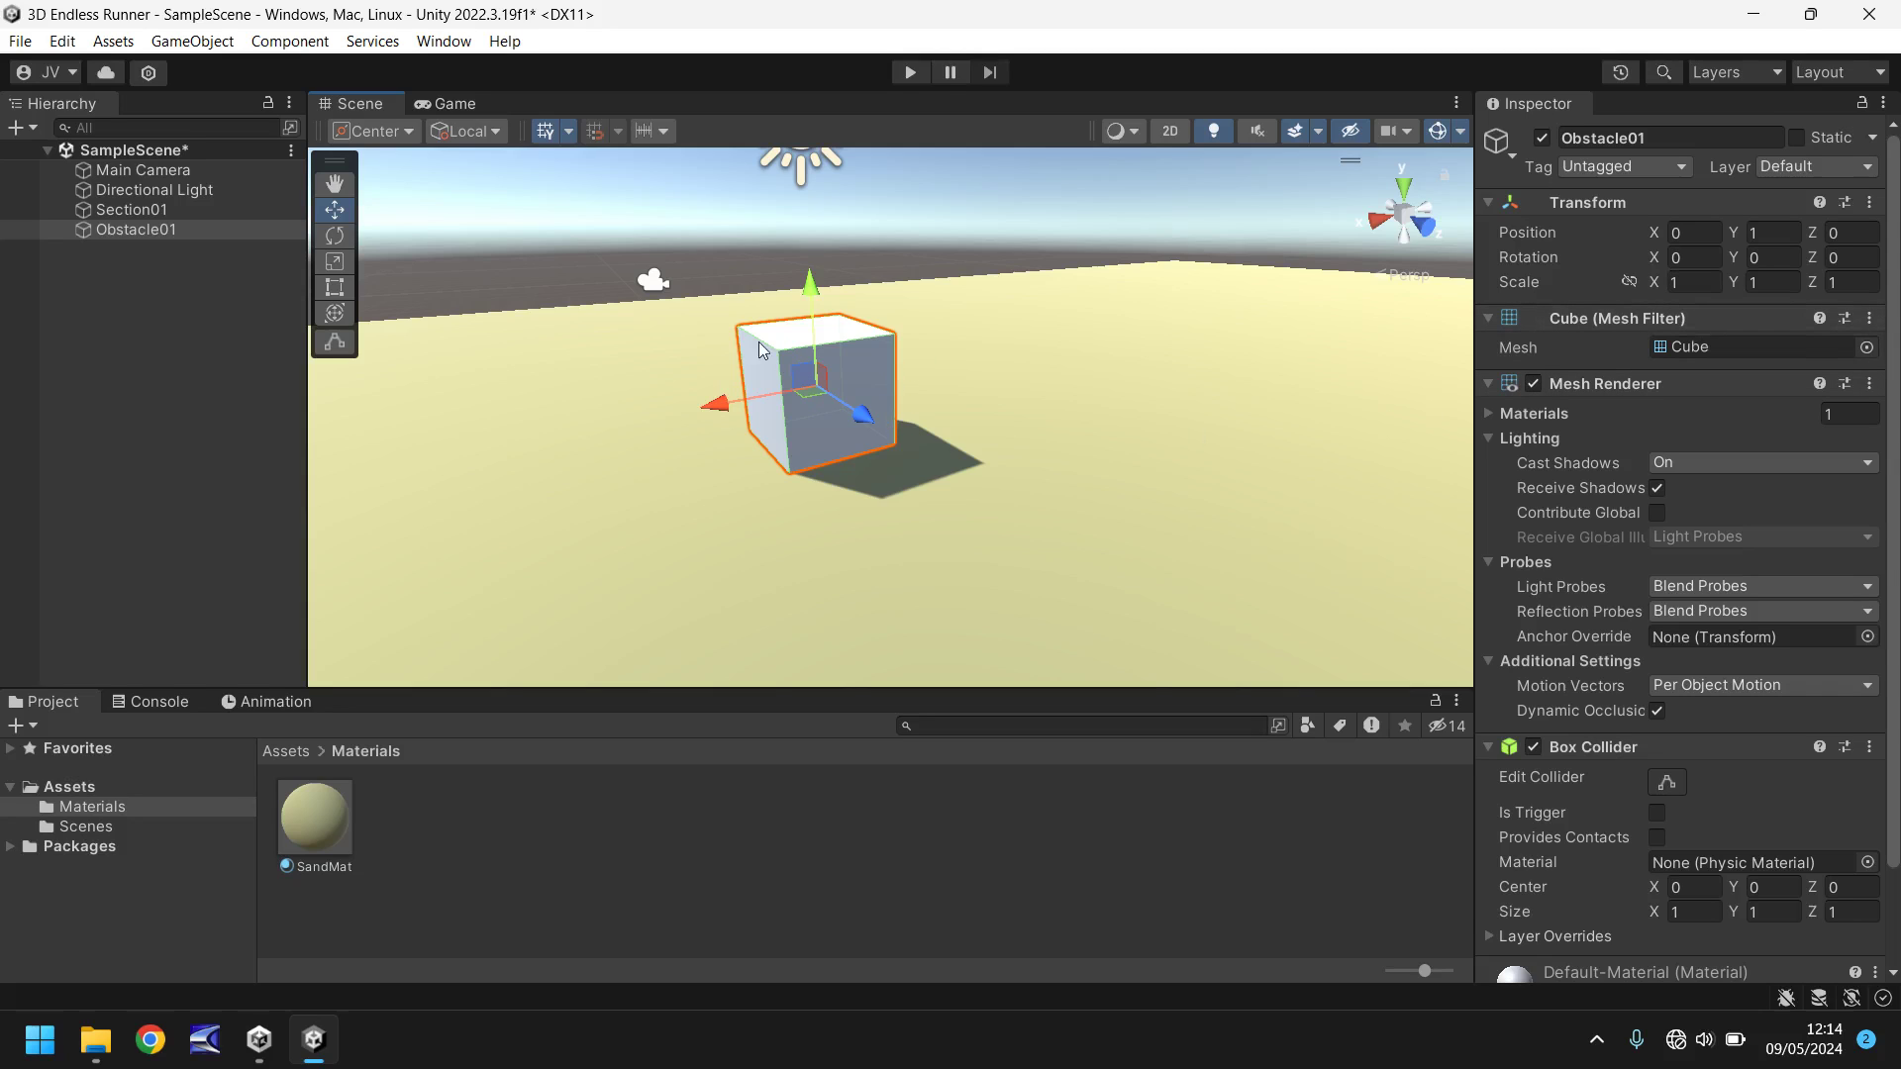
# Scale Obstacle01 to 2 on the X, Y and Z axes
pyautogui.keyDown('alt'); pyautogui.moveTo(789, 284); pyautogui.dragTo(1051, 299); pyautogui.keyUp('alt')
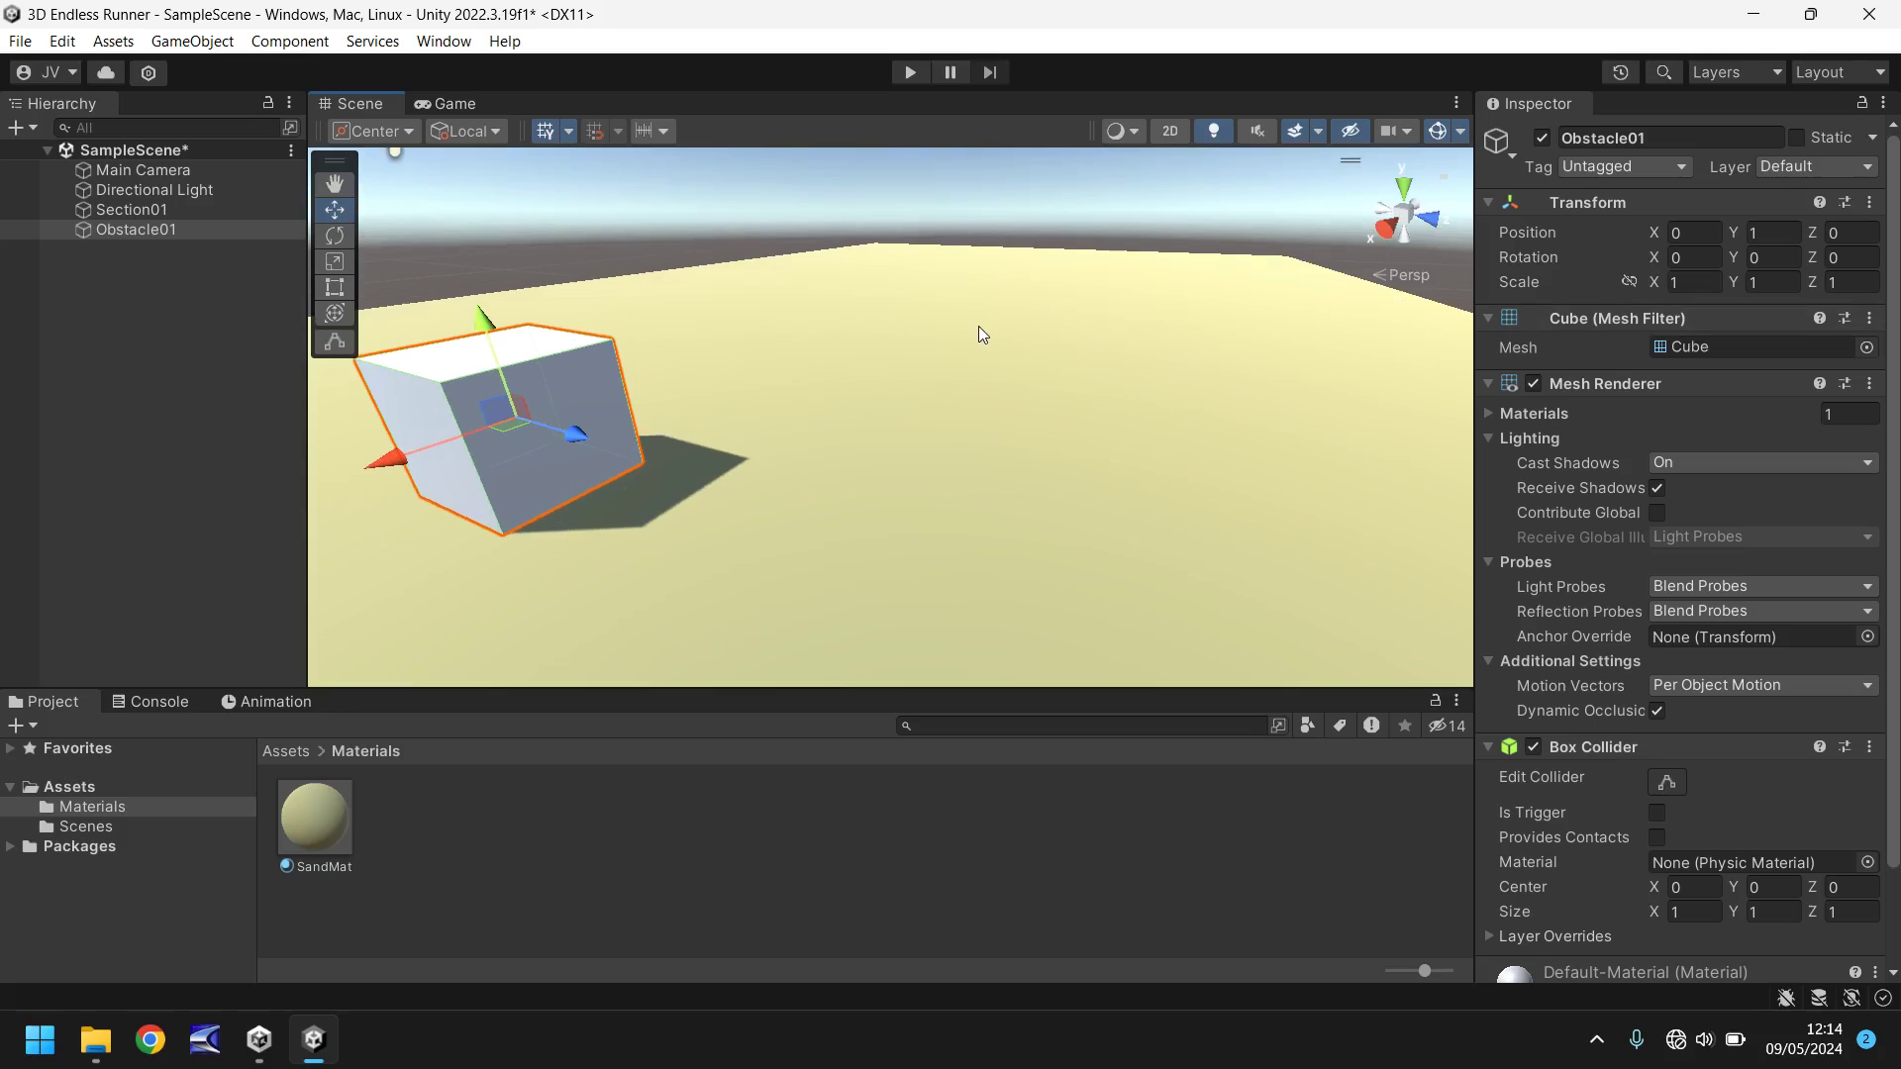
pyautogui.click(1703, 285)
pyautogui.write('2')
pyautogui.press('Tab')
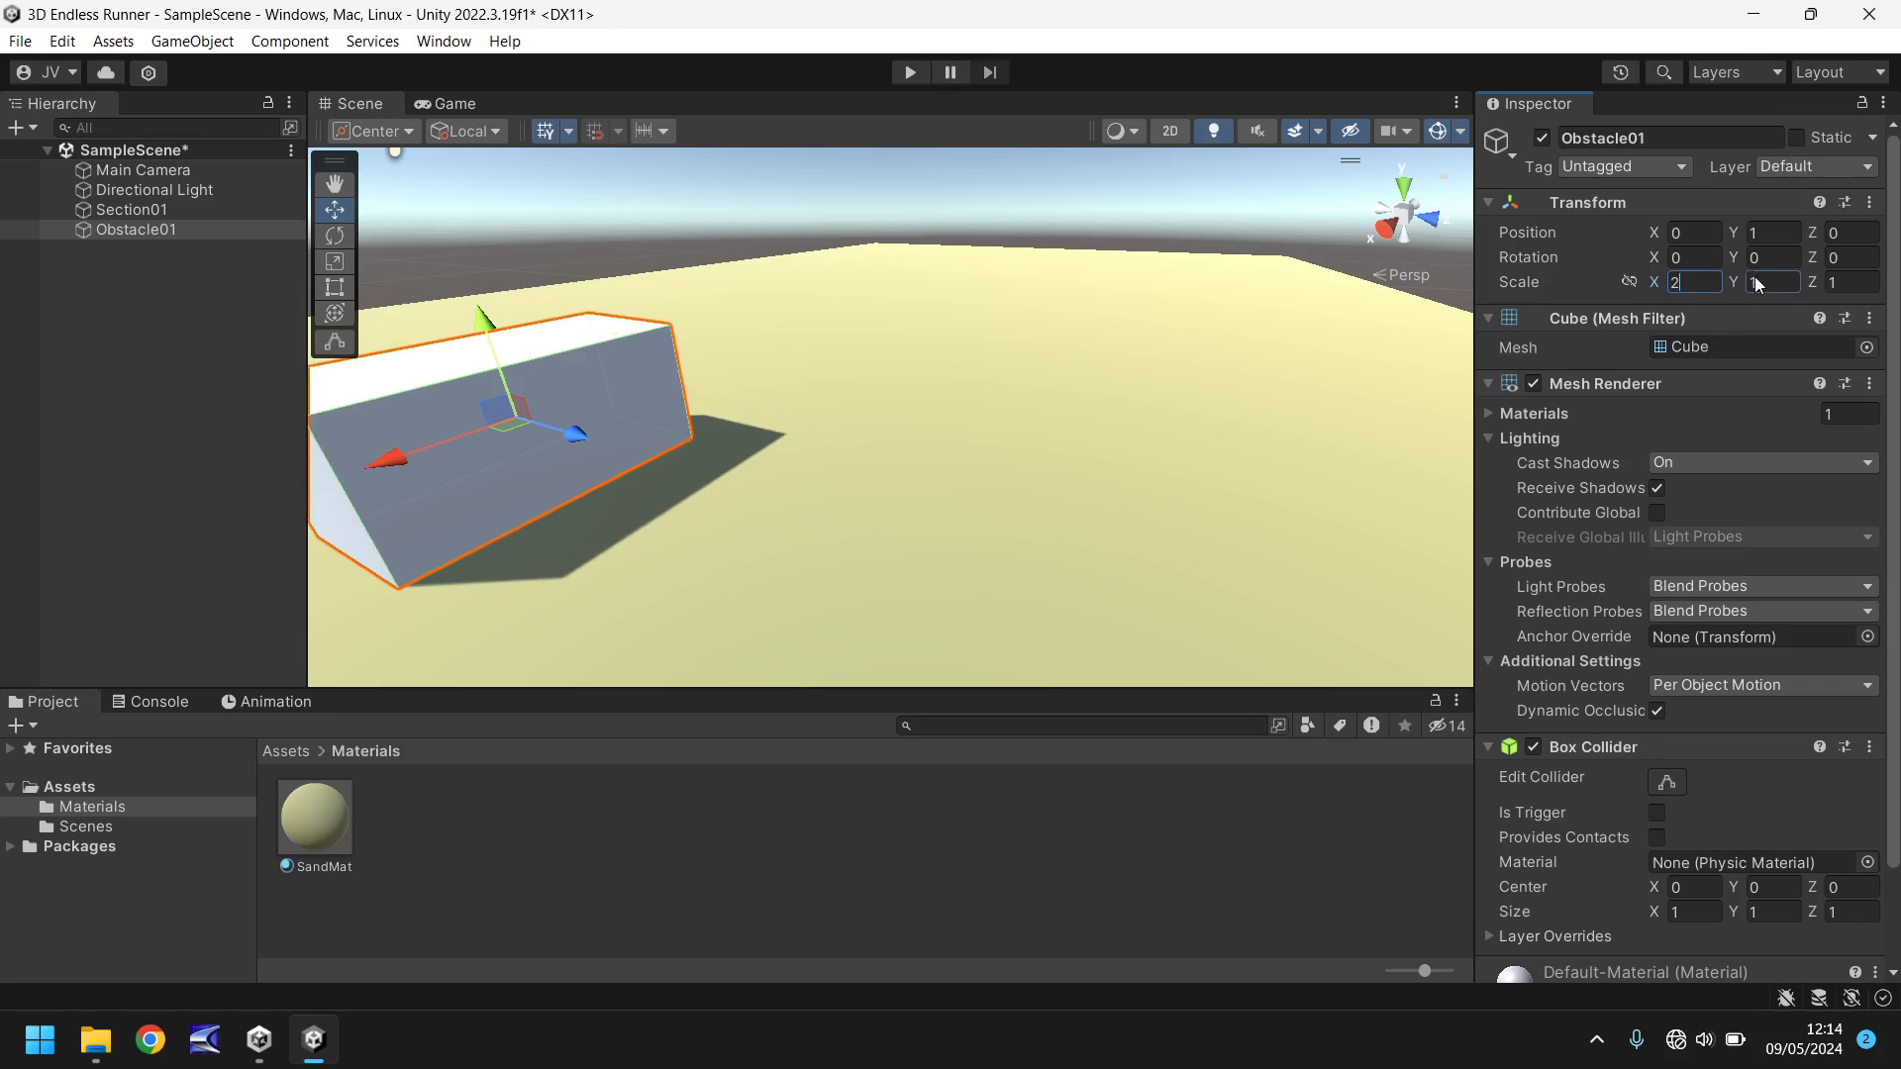
pyautogui.write('2')
pyautogui.click(1846, 286)
pyautogui.write('2')
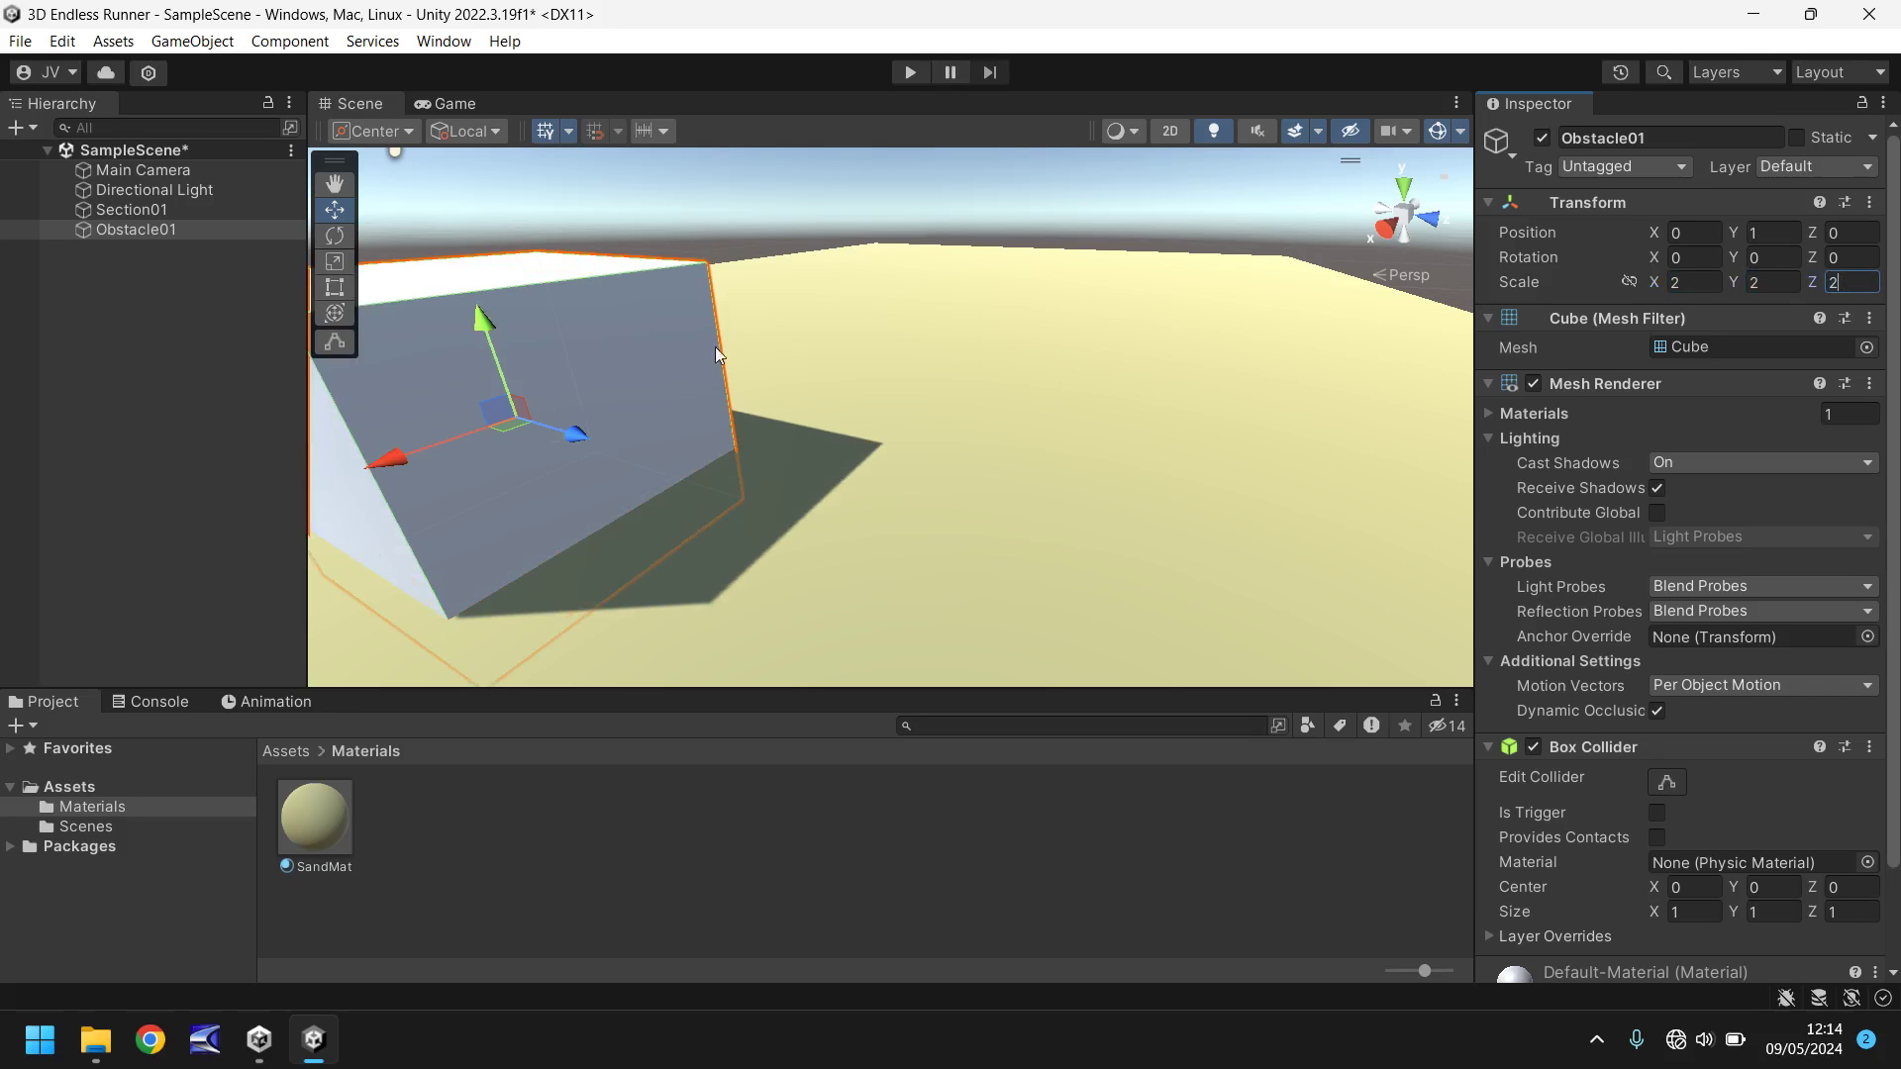
# Frame the enlarged Obstacle01 and raise it along the Y axis to 1.5 so it sits on the platform
pyautogui.click(733, 394)
pyautogui.press('f')
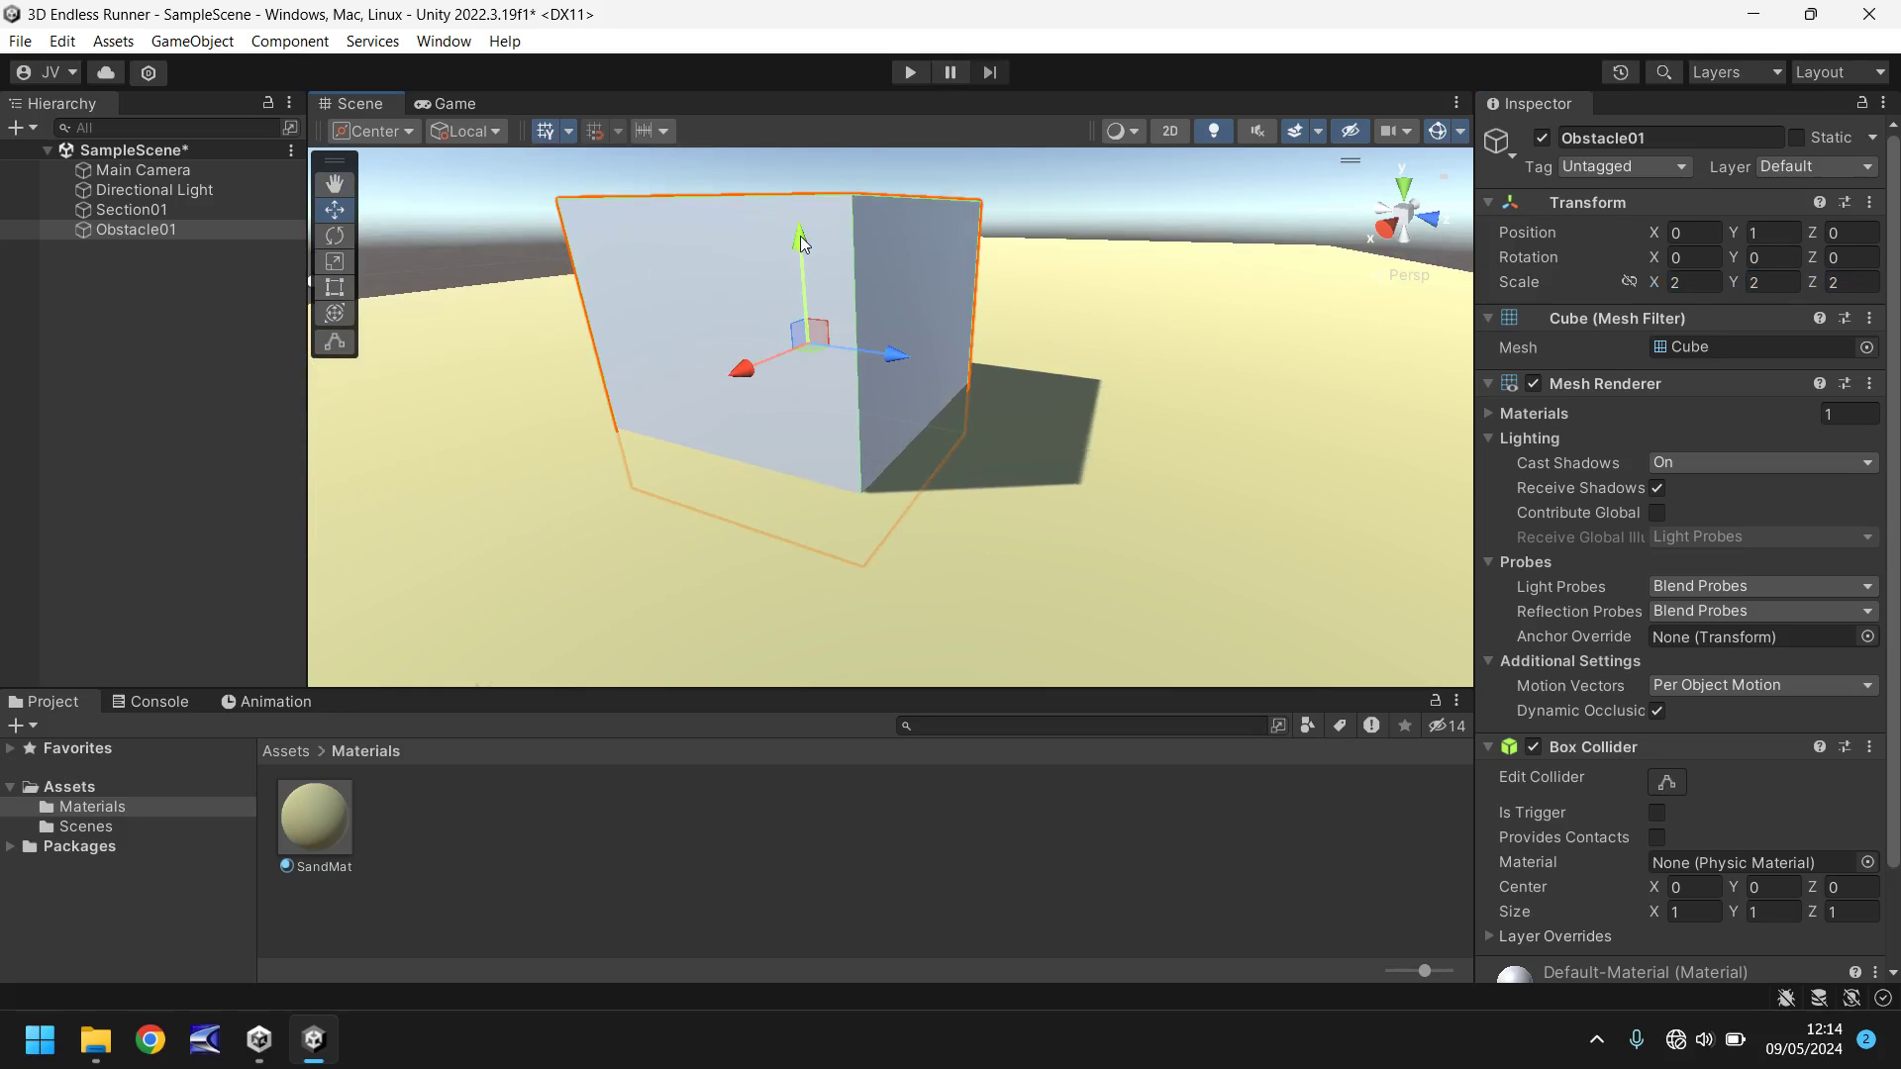
pyautogui.moveTo(801, 243); pyautogui.dragTo(799, 168)
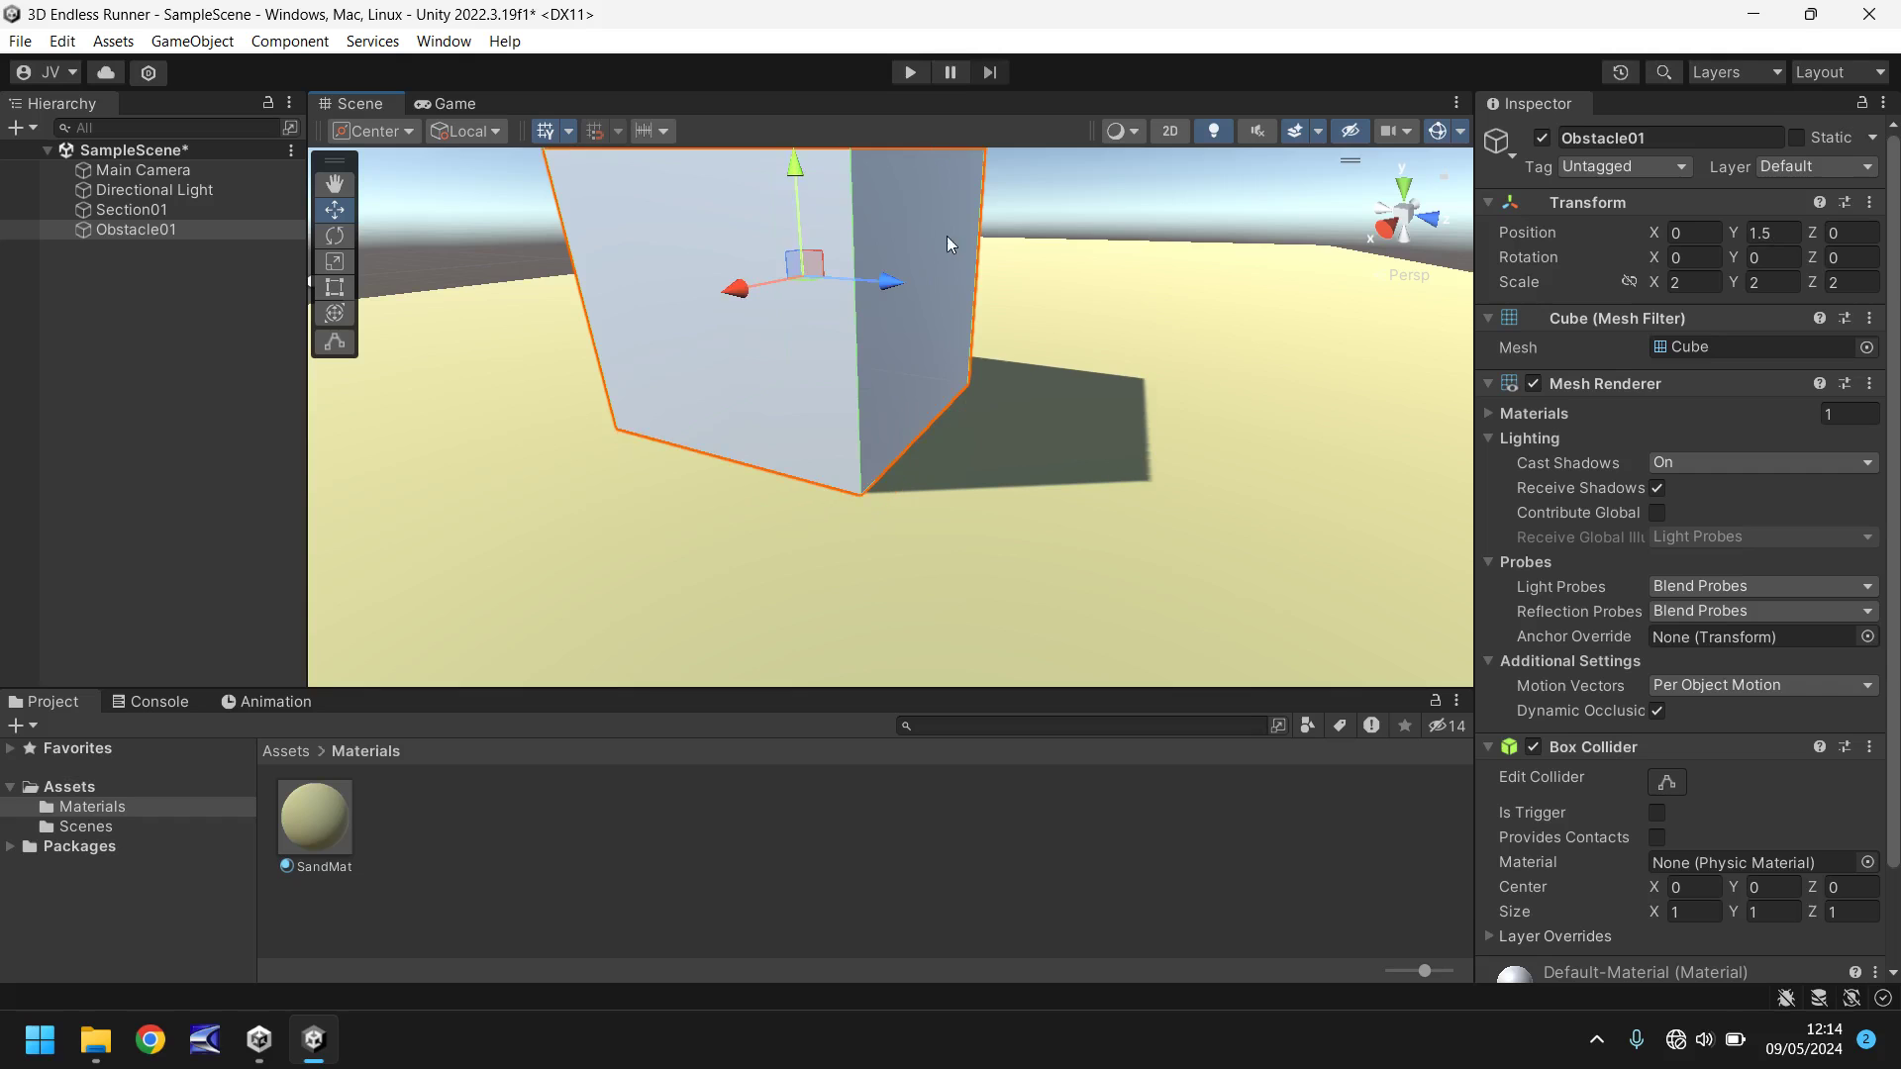
pyautogui.keyDown('alt'); pyautogui.moveTo(947, 236); pyautogui.dragTo(971, 428); pyautogui.keyUp('alt')
pyautogui.scroll(-8, 973, 414)
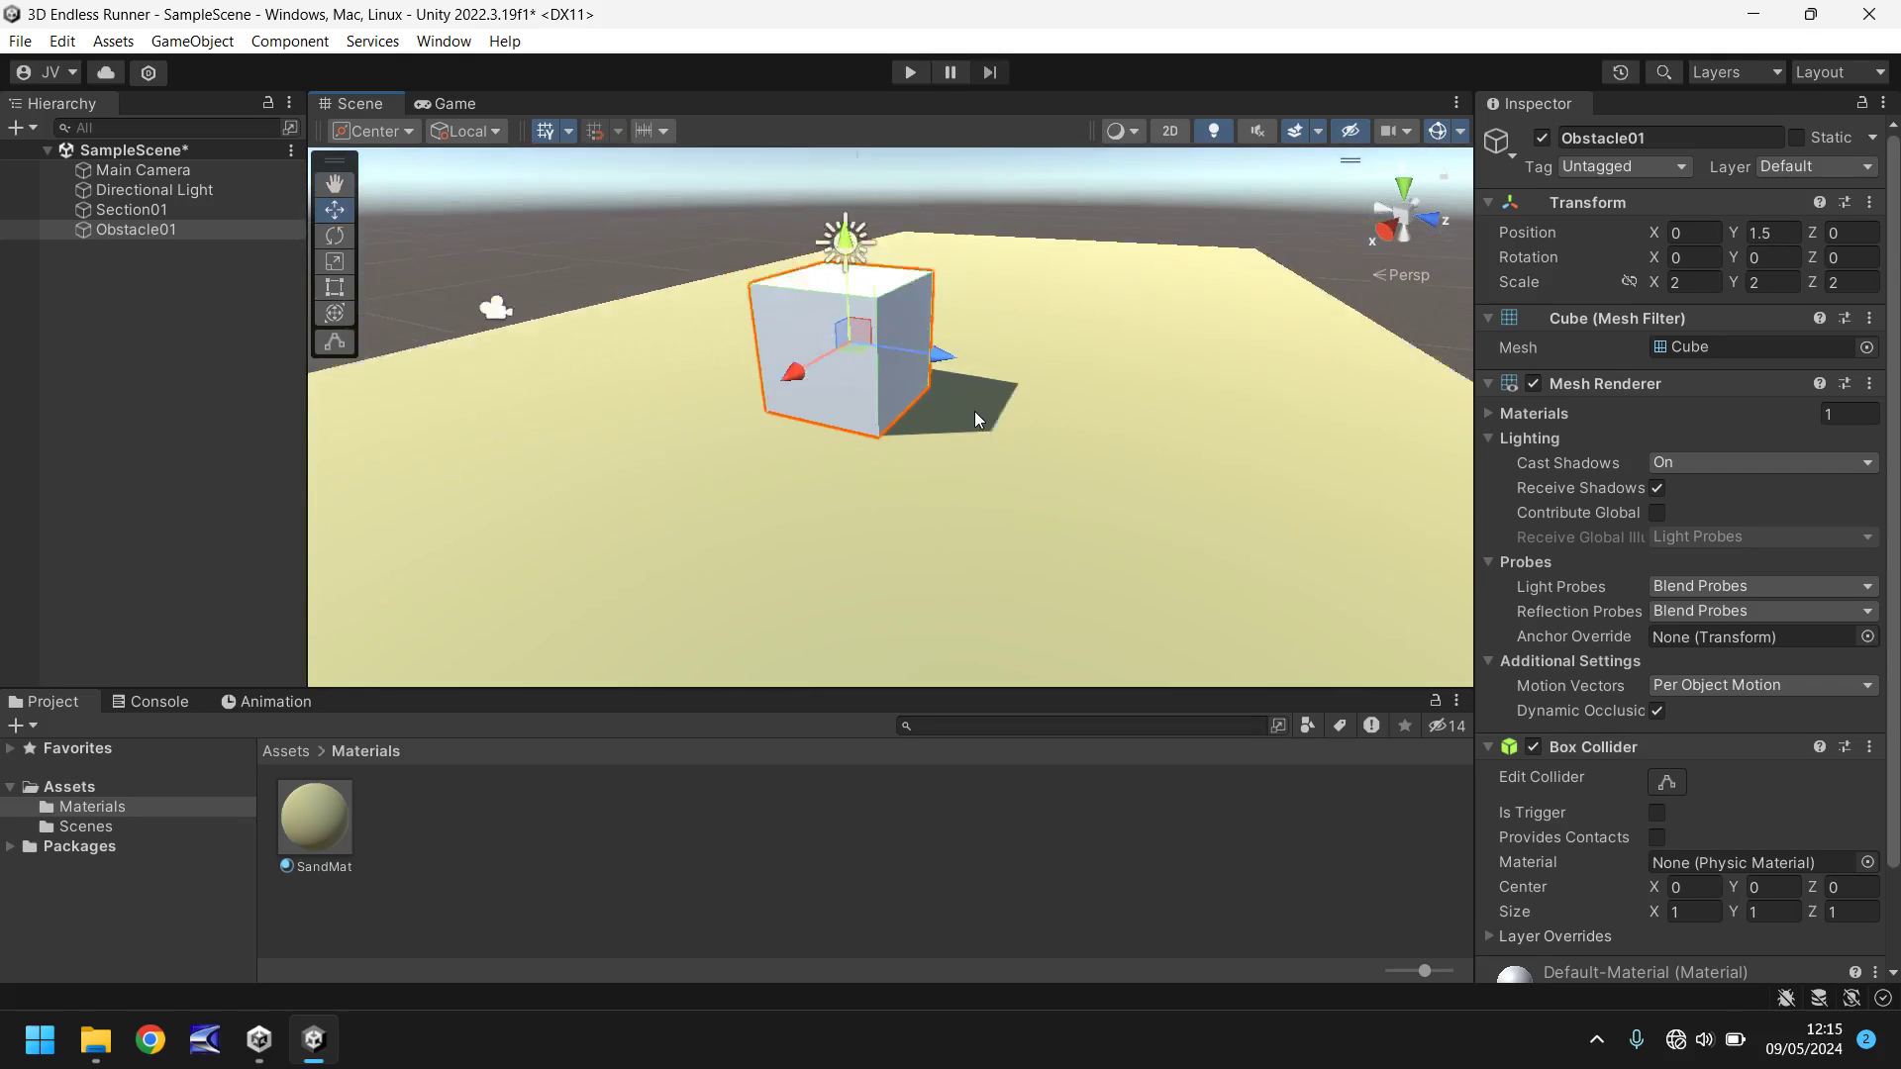
# Examine Obstacle01's size and placement relative to the whole platform from several angles
pyautogui.moveTo(1204, 376); pyautogui.dragTo(1182, 393, button='middle')
pyautogui.keyDown('alt'); pyautogui.moveTo(1182, 394); pyautogui.dragTo(941, 373); pyautogui.keyUp('alt')
pyautogui.moveTo(942, 374); pyautogui.dragTo(1004, 416, button='middle')
pyautogui.scroll(-3, 1004, 416)
pyautogui.keyDown('alt'); pyautogui.moveTo(1004, 415); pyautogui.dragTo(762, 457); pyautogui.keyUp('alt')
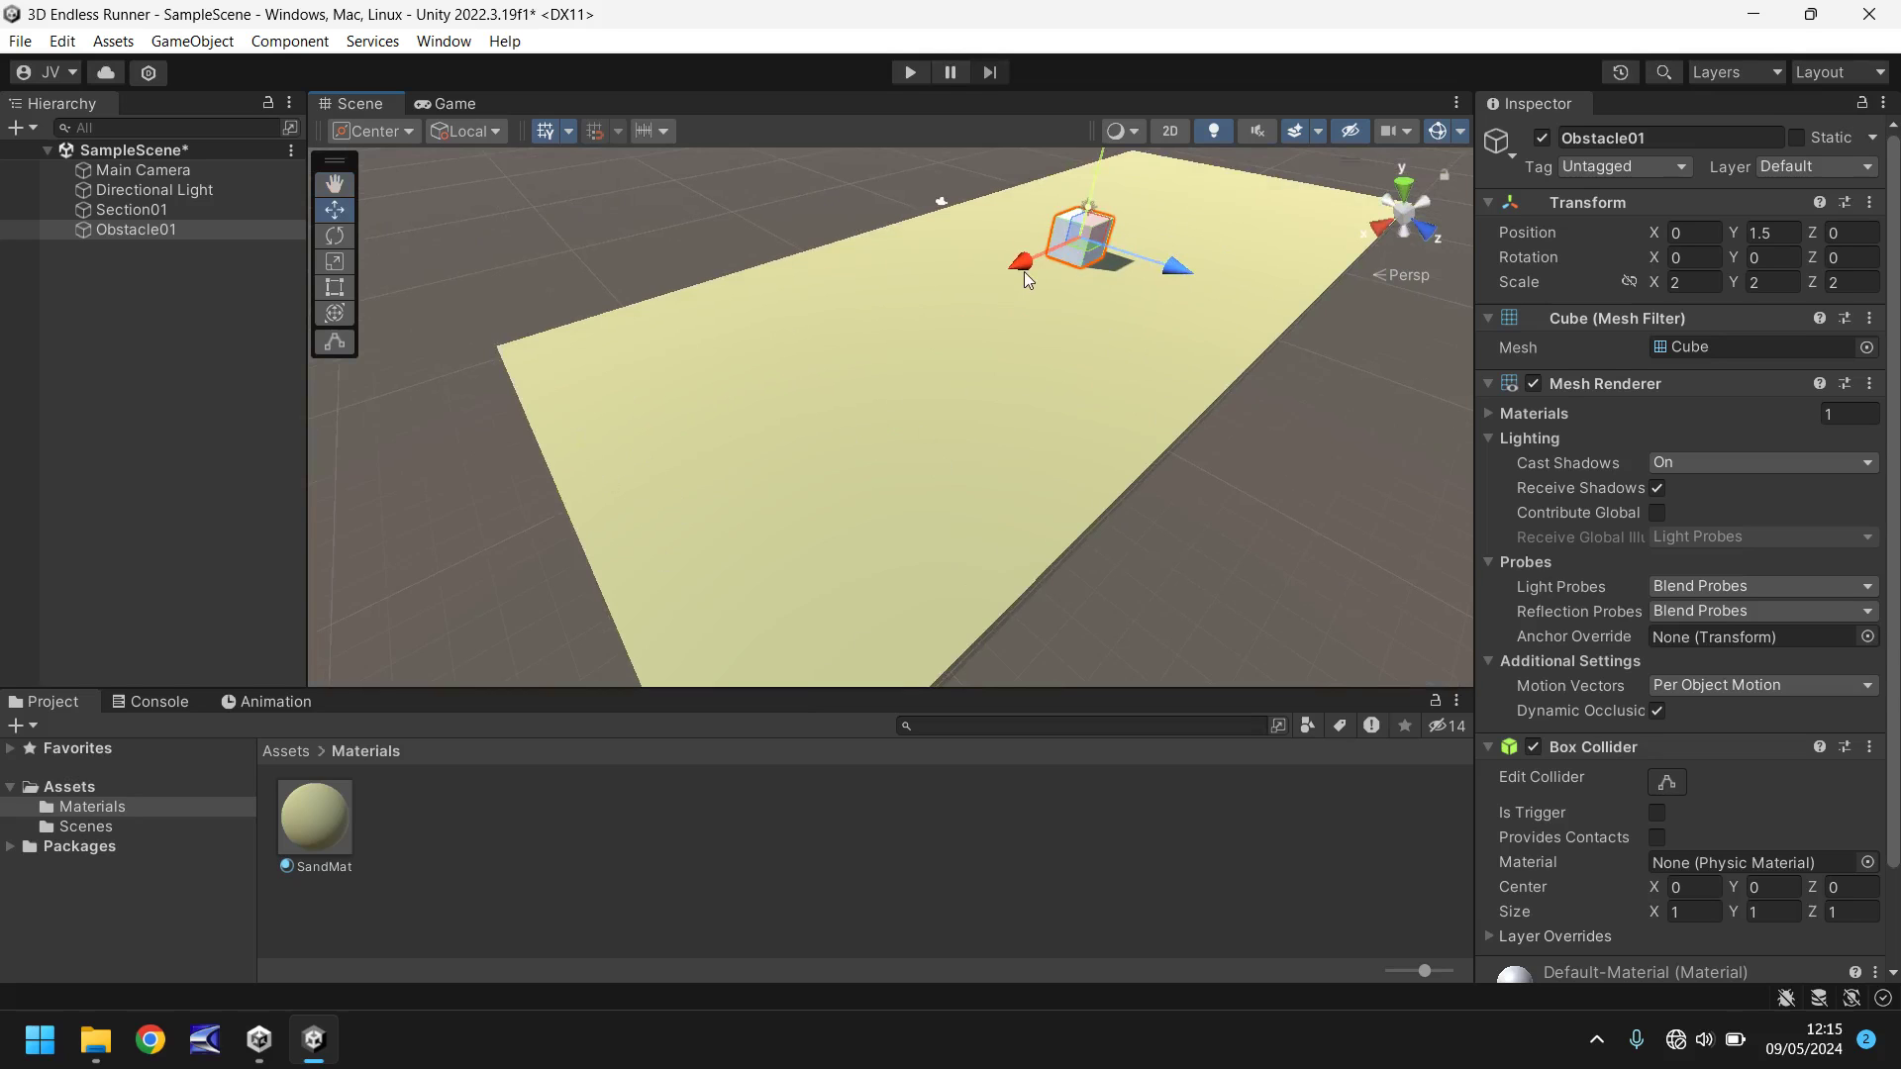
pyautogui.keyDown('alt'); pyautogui.moveTo(1024, 271); pyautogui.dragTo(948, 323); pyautogui.keyUp('alt')
pyautogui.scroll(3, 947, 324)
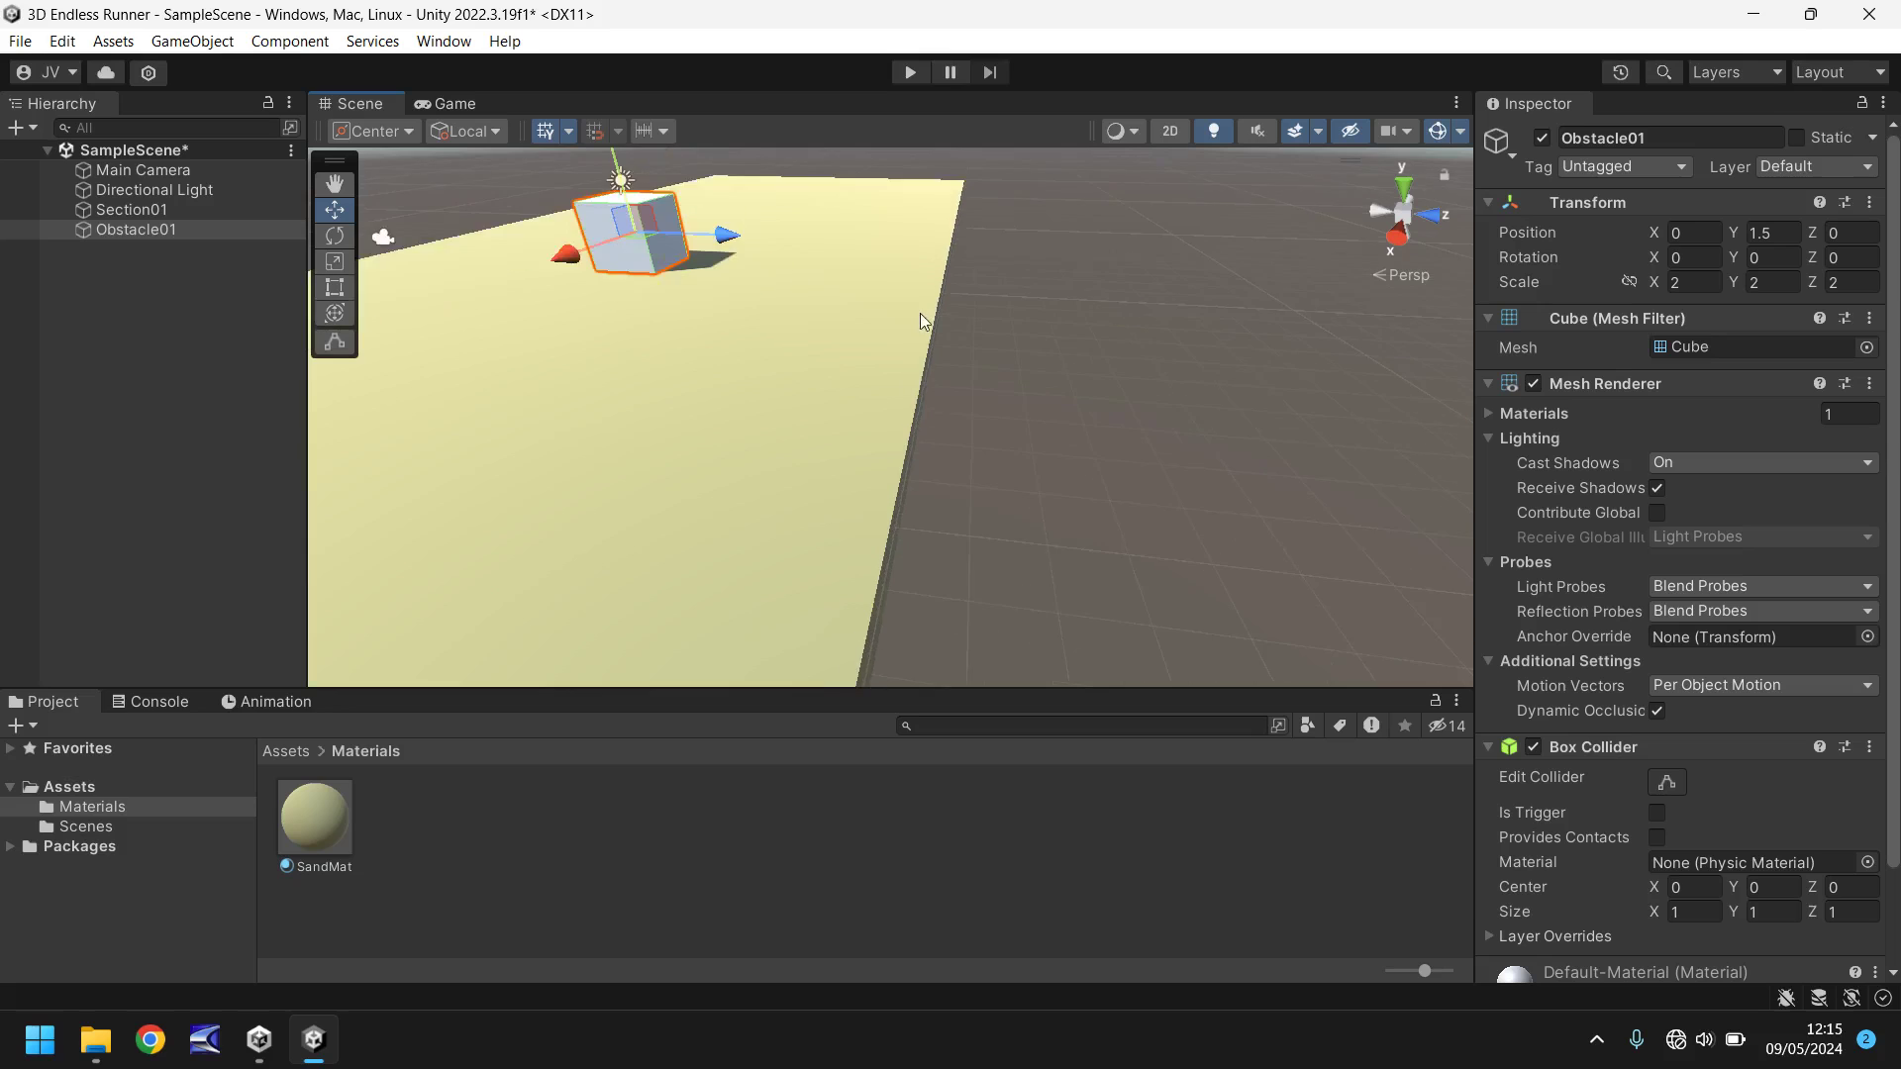
pyautogui.moveTo(919, 313); pyautogui.dragTo(1070, 372, button='middle')
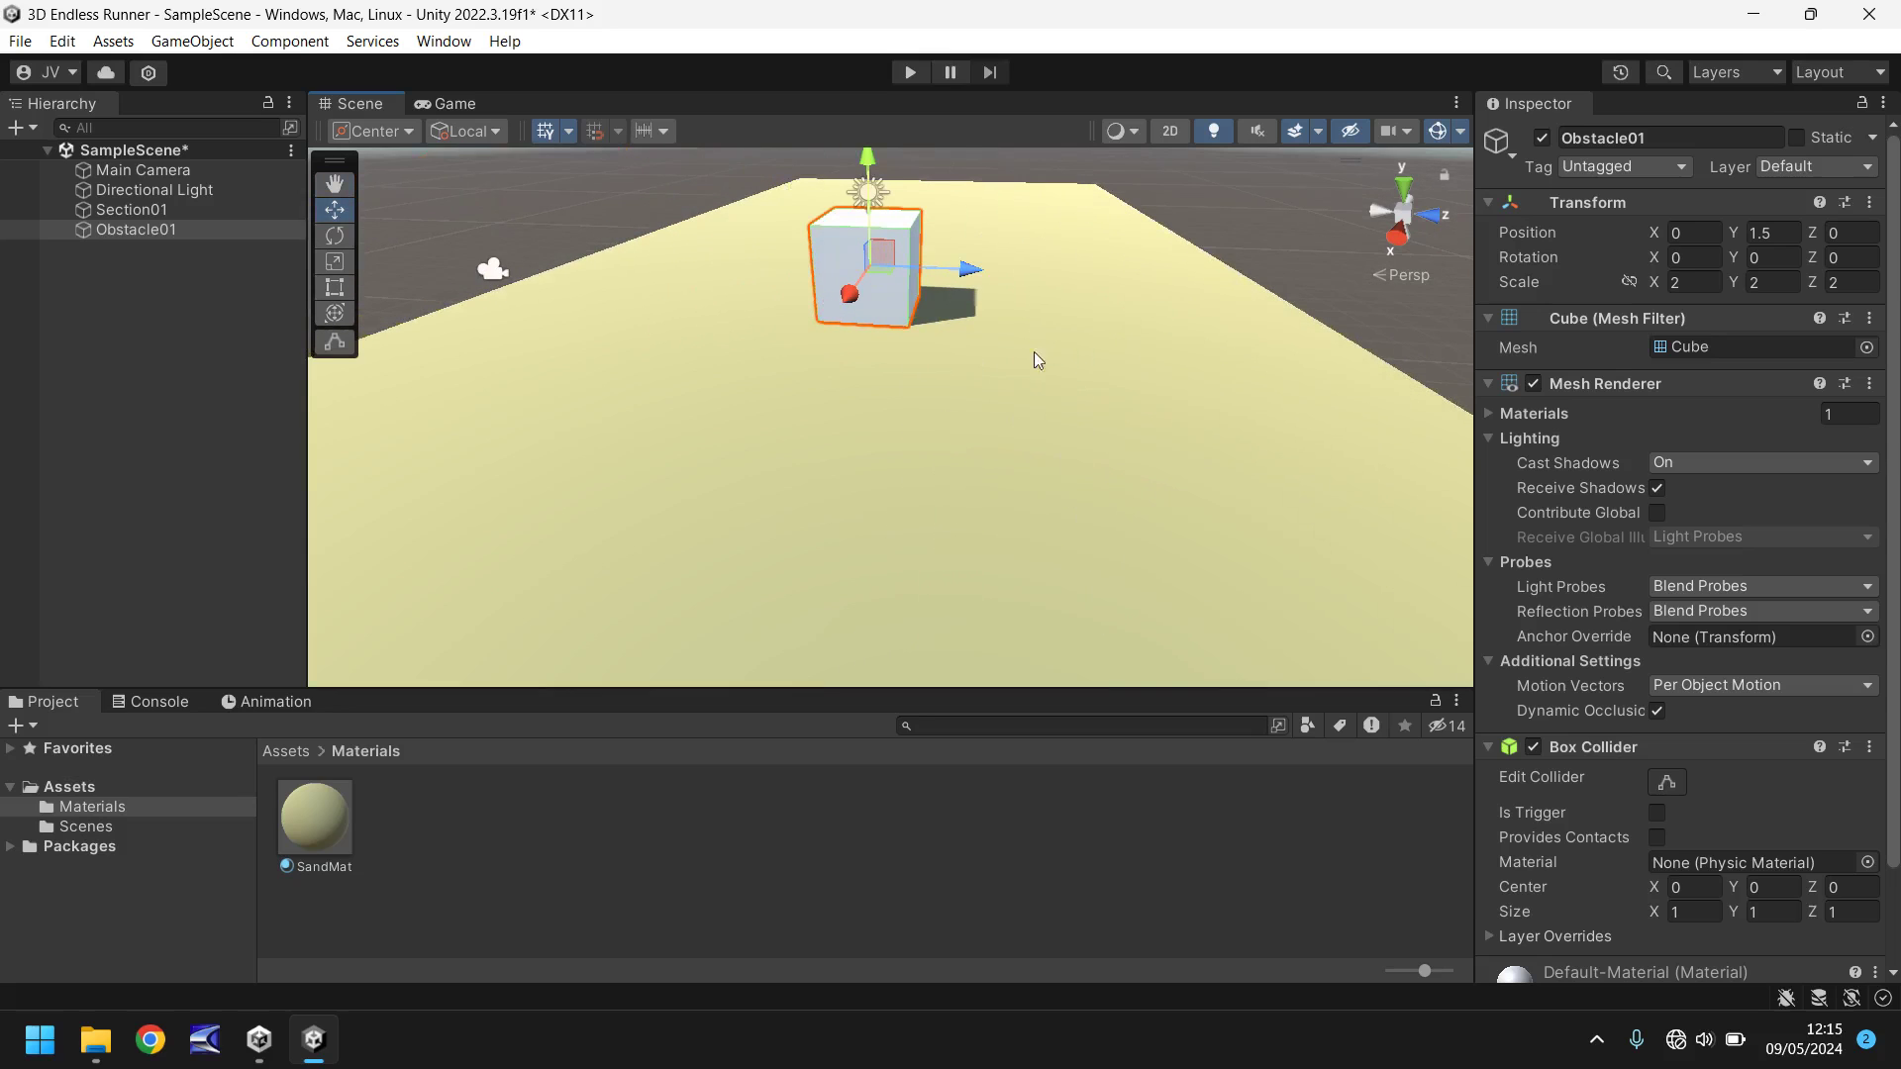
pyautogui.scroll(-2, 994, 337)
pyautogui.moveTo(994, 309); pyautogui.dragTo(959, 473, button='middle')
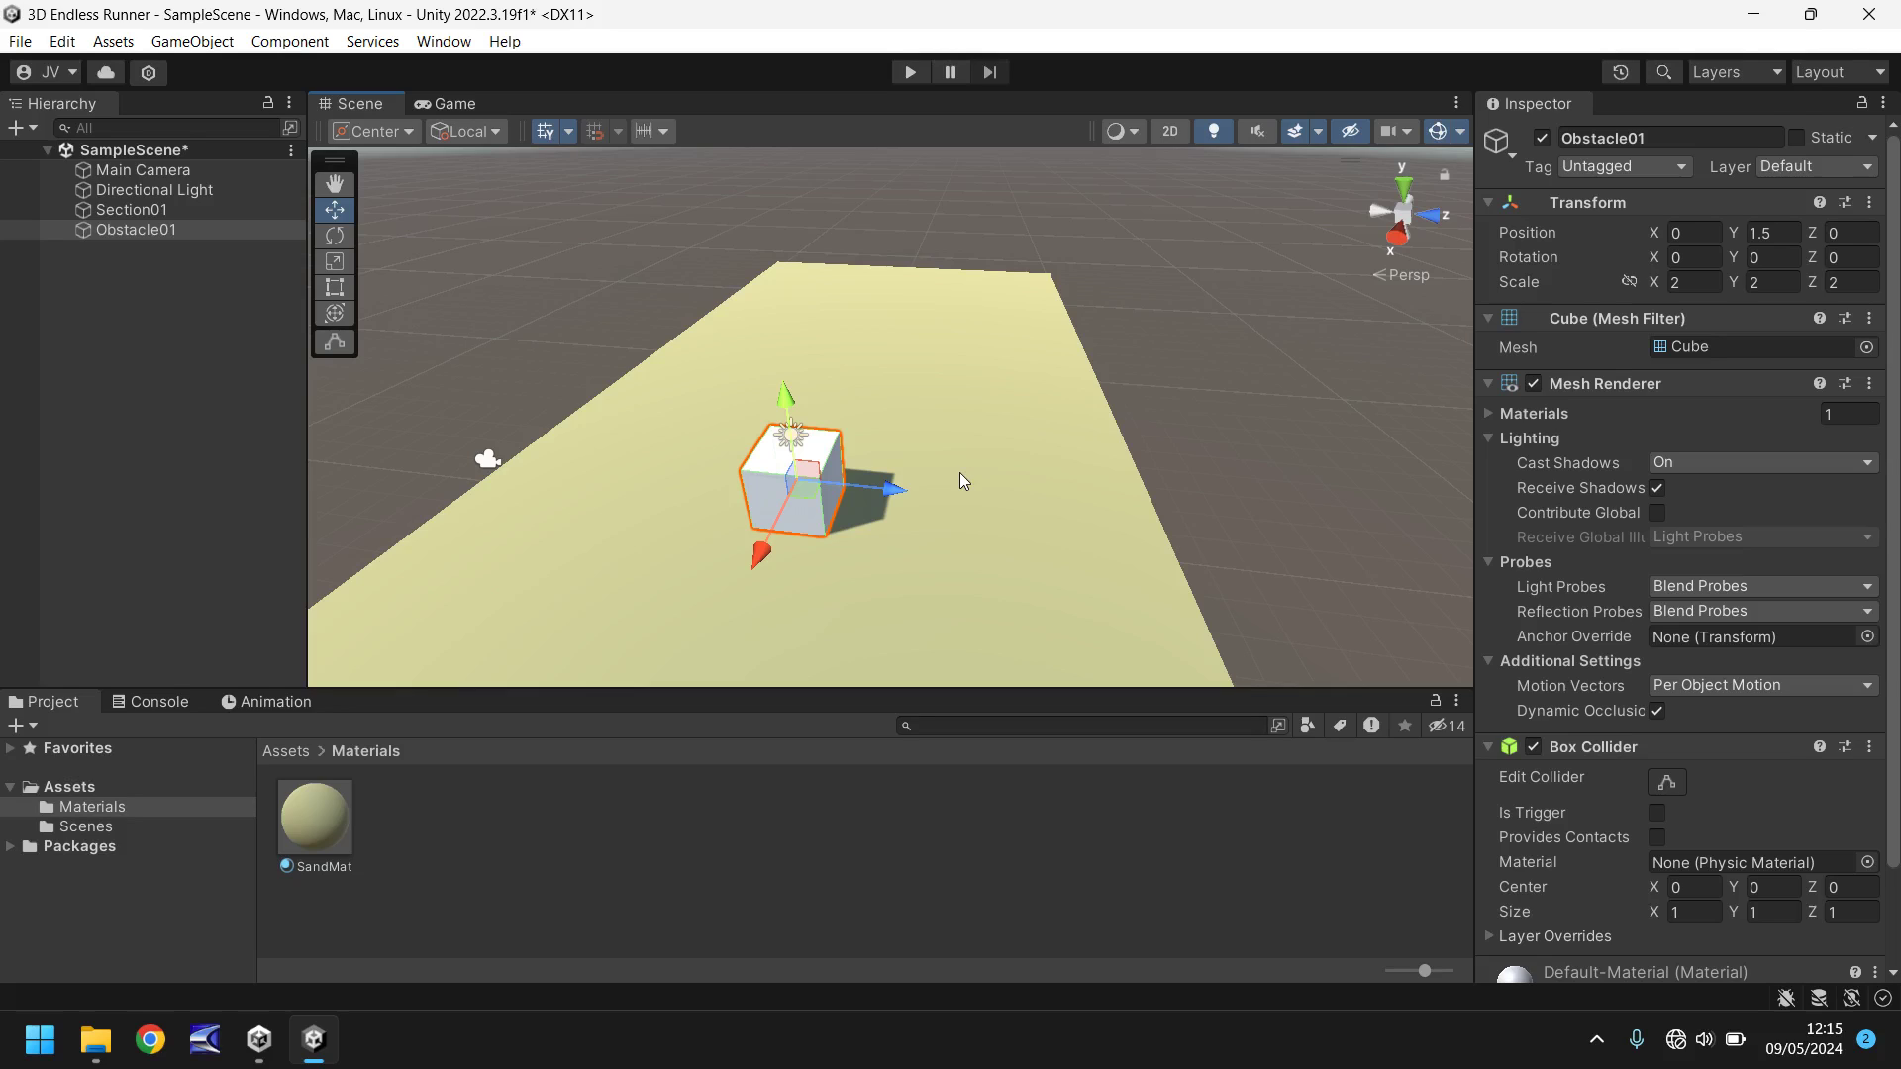
# Duplicate Obstacle01 and move the copy along the Z axis to 2.25, beside the original
pyautogui.click(136, 235)
pyautogui.hotkey('ctrl', 'd')
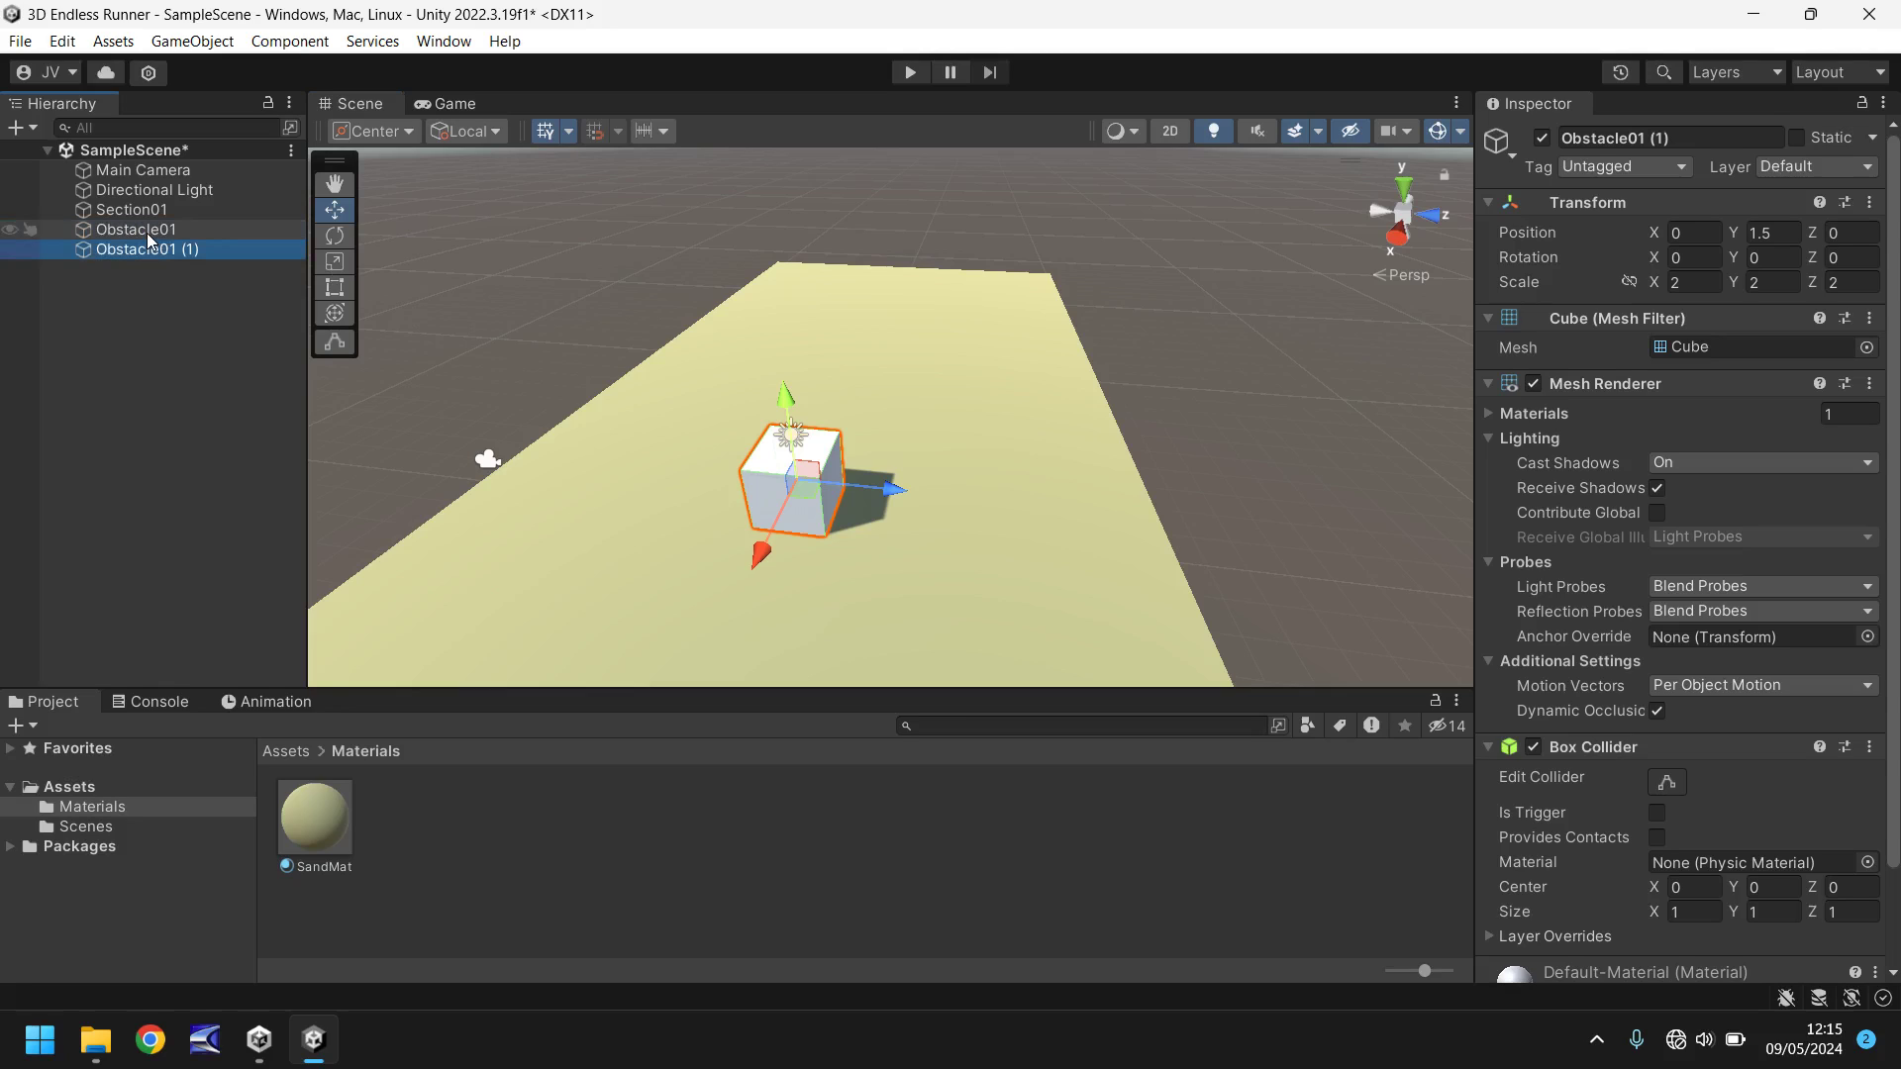
pyautogui.scroll(4, 782, 493)
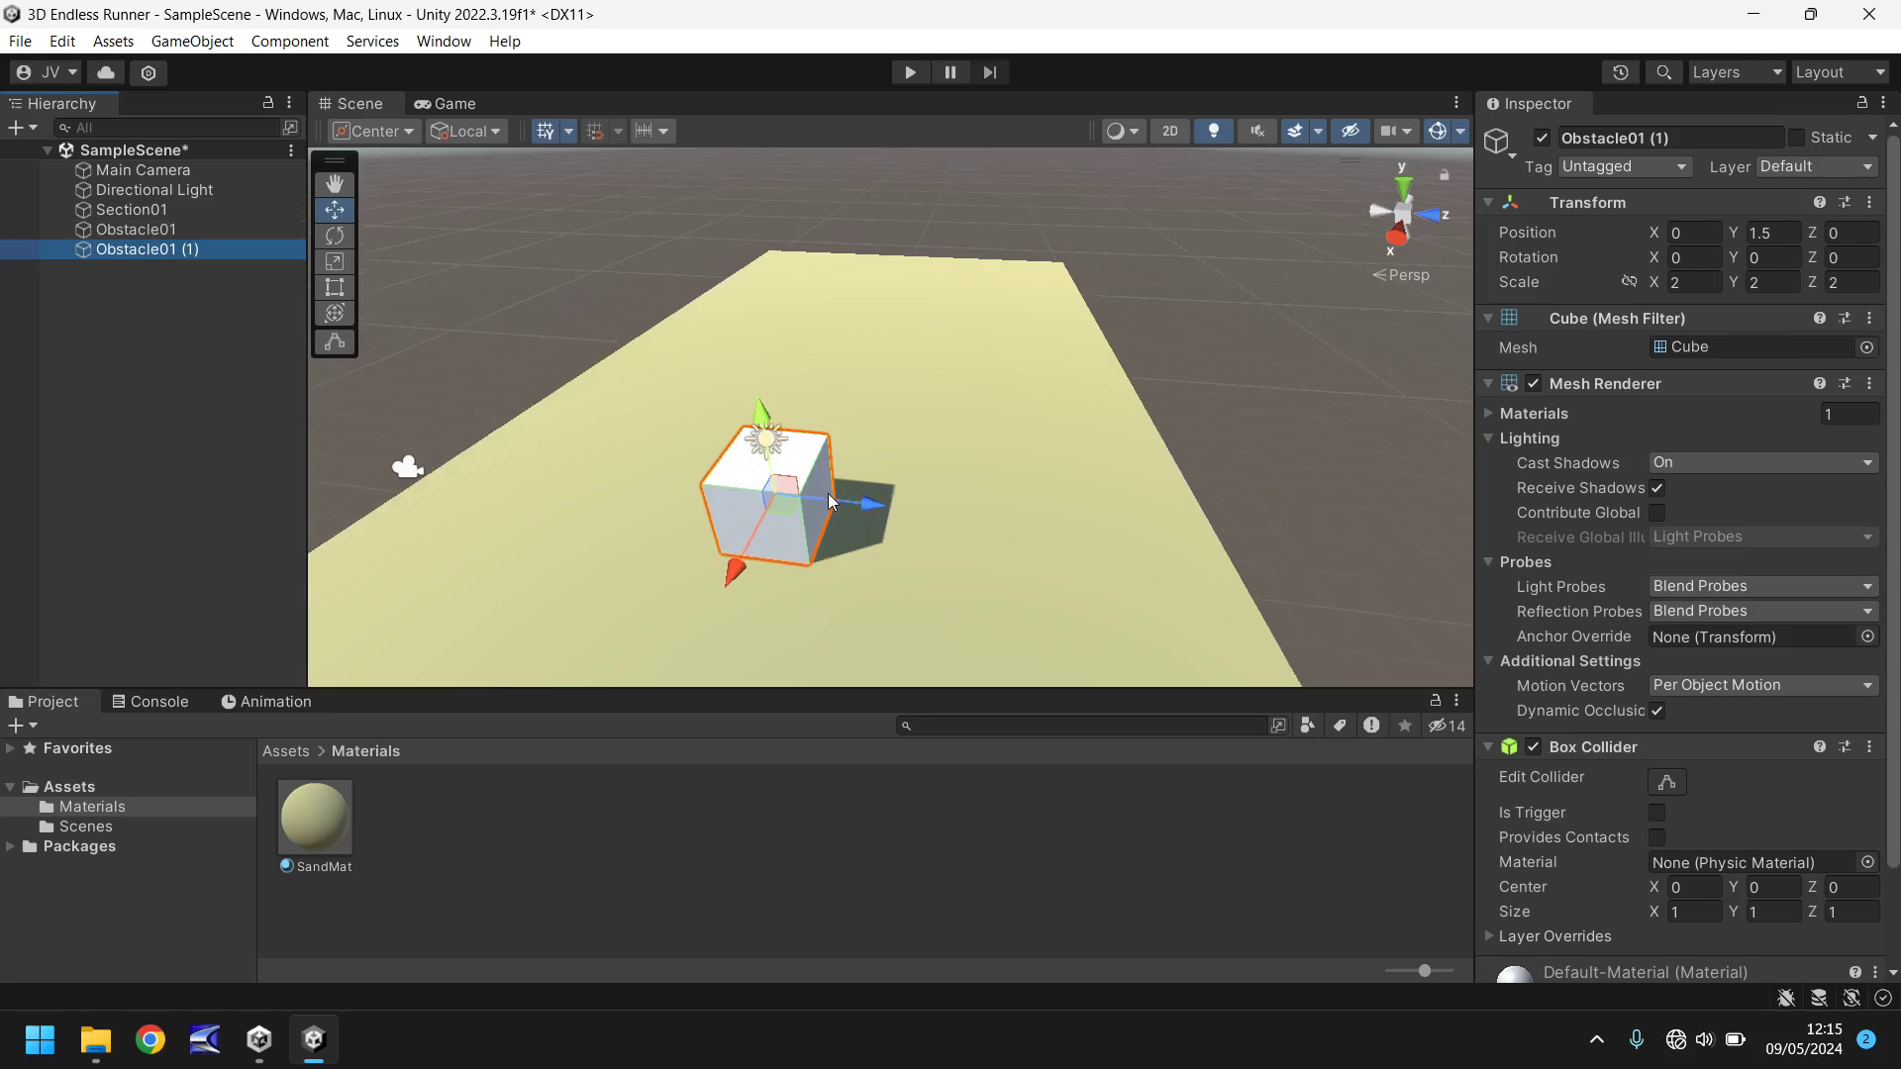
pyautogui.scroll(2, 783, 497)
pyautogui.moveTo(782, 497); pyautogui.dragTo(847, 416, button='middle')
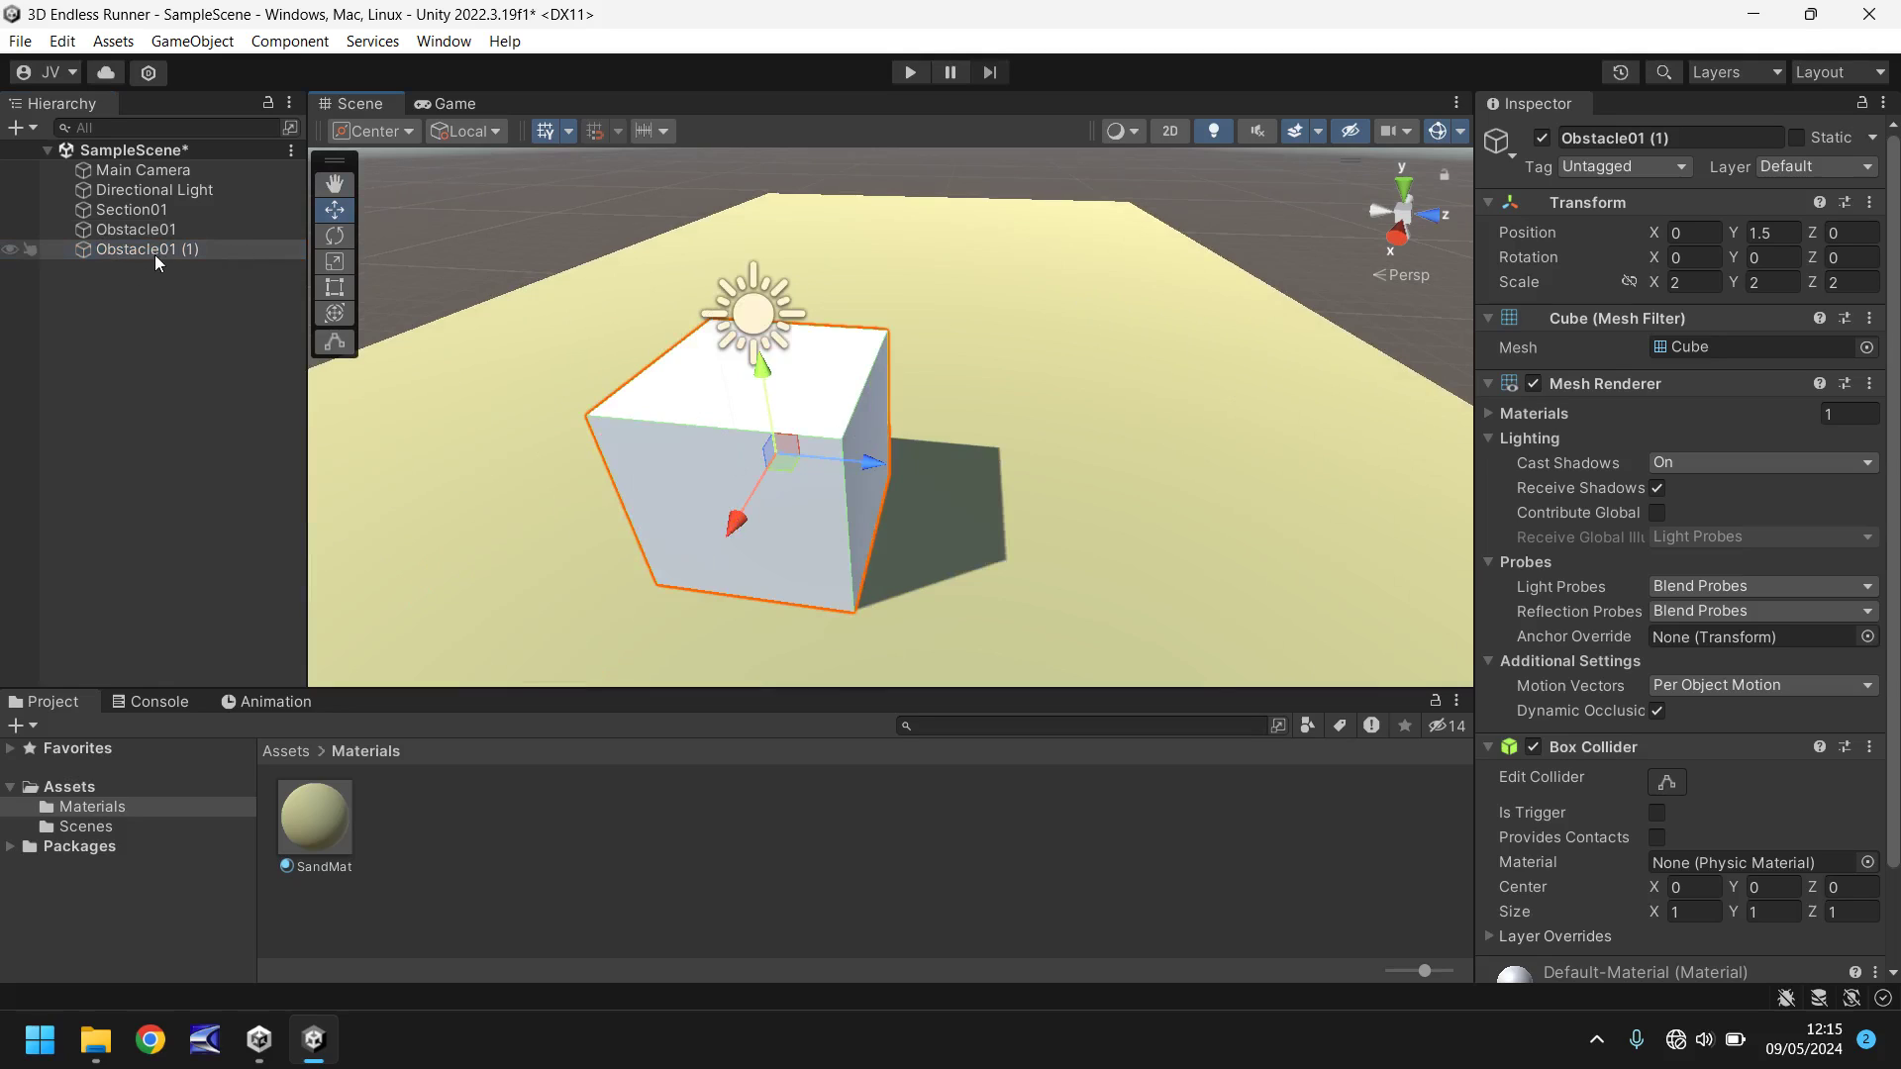
pyautogui.click(113, 250)
pyautogui.moveTo(852, 471); pyautogui.dragTo(1085, 500)
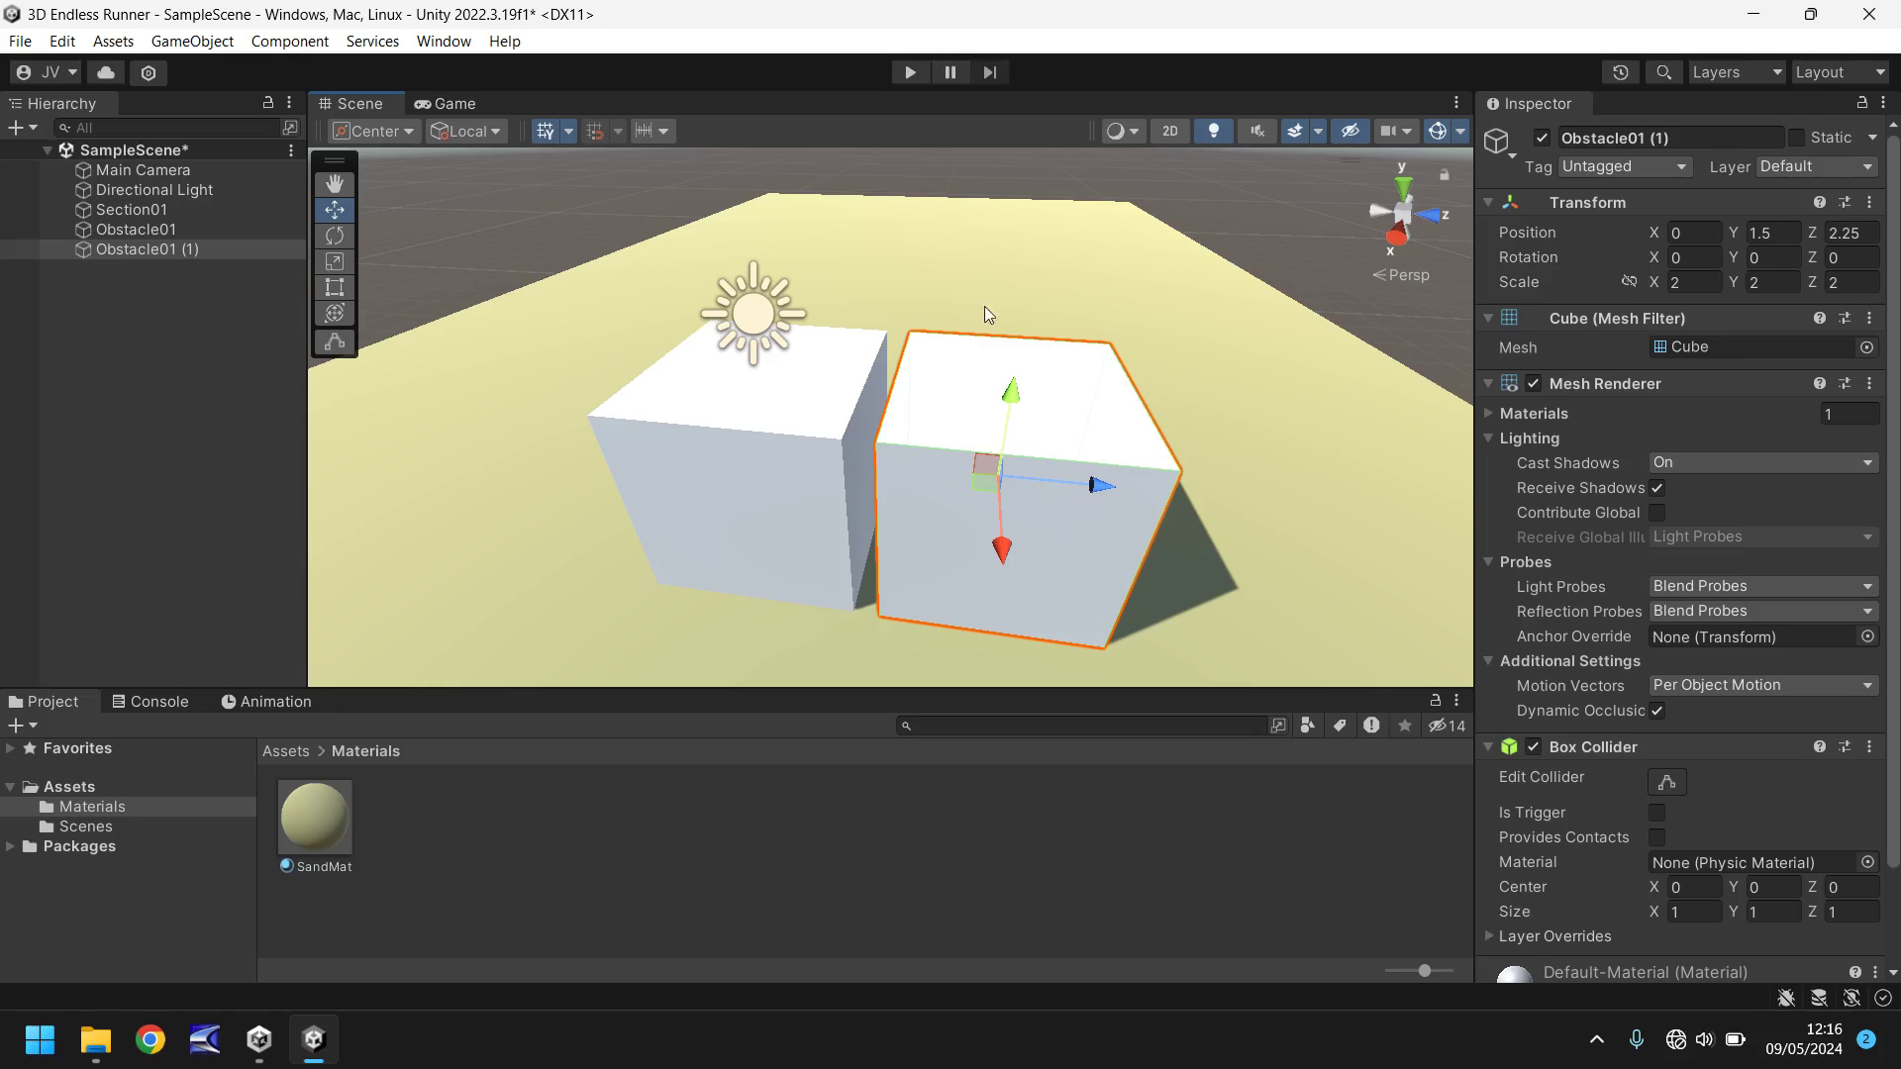
# Narrow the duplicated obstacle by setting its X and Z scale to 1
pyautogui.click(1696, 283)
pyautogui.write('1')
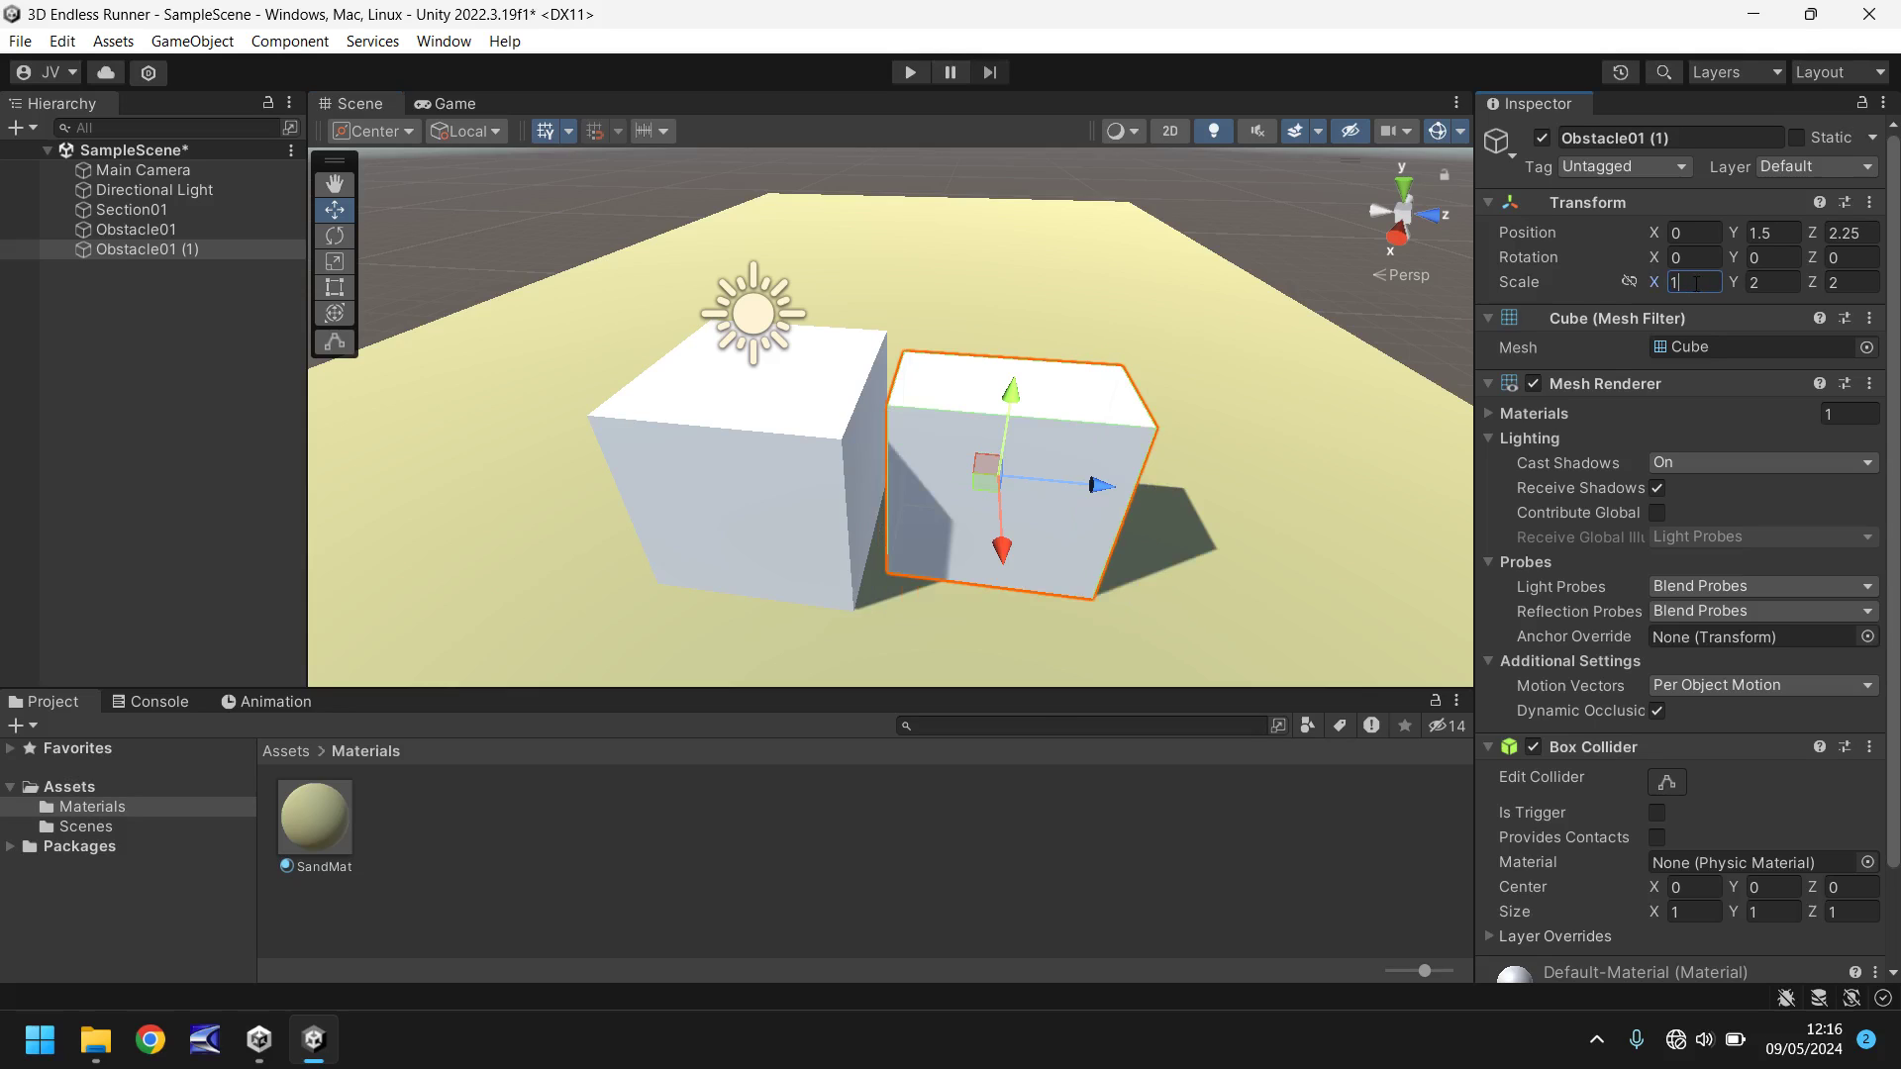
pyautogui.click(1860, 282)
pyautogui.write('1')
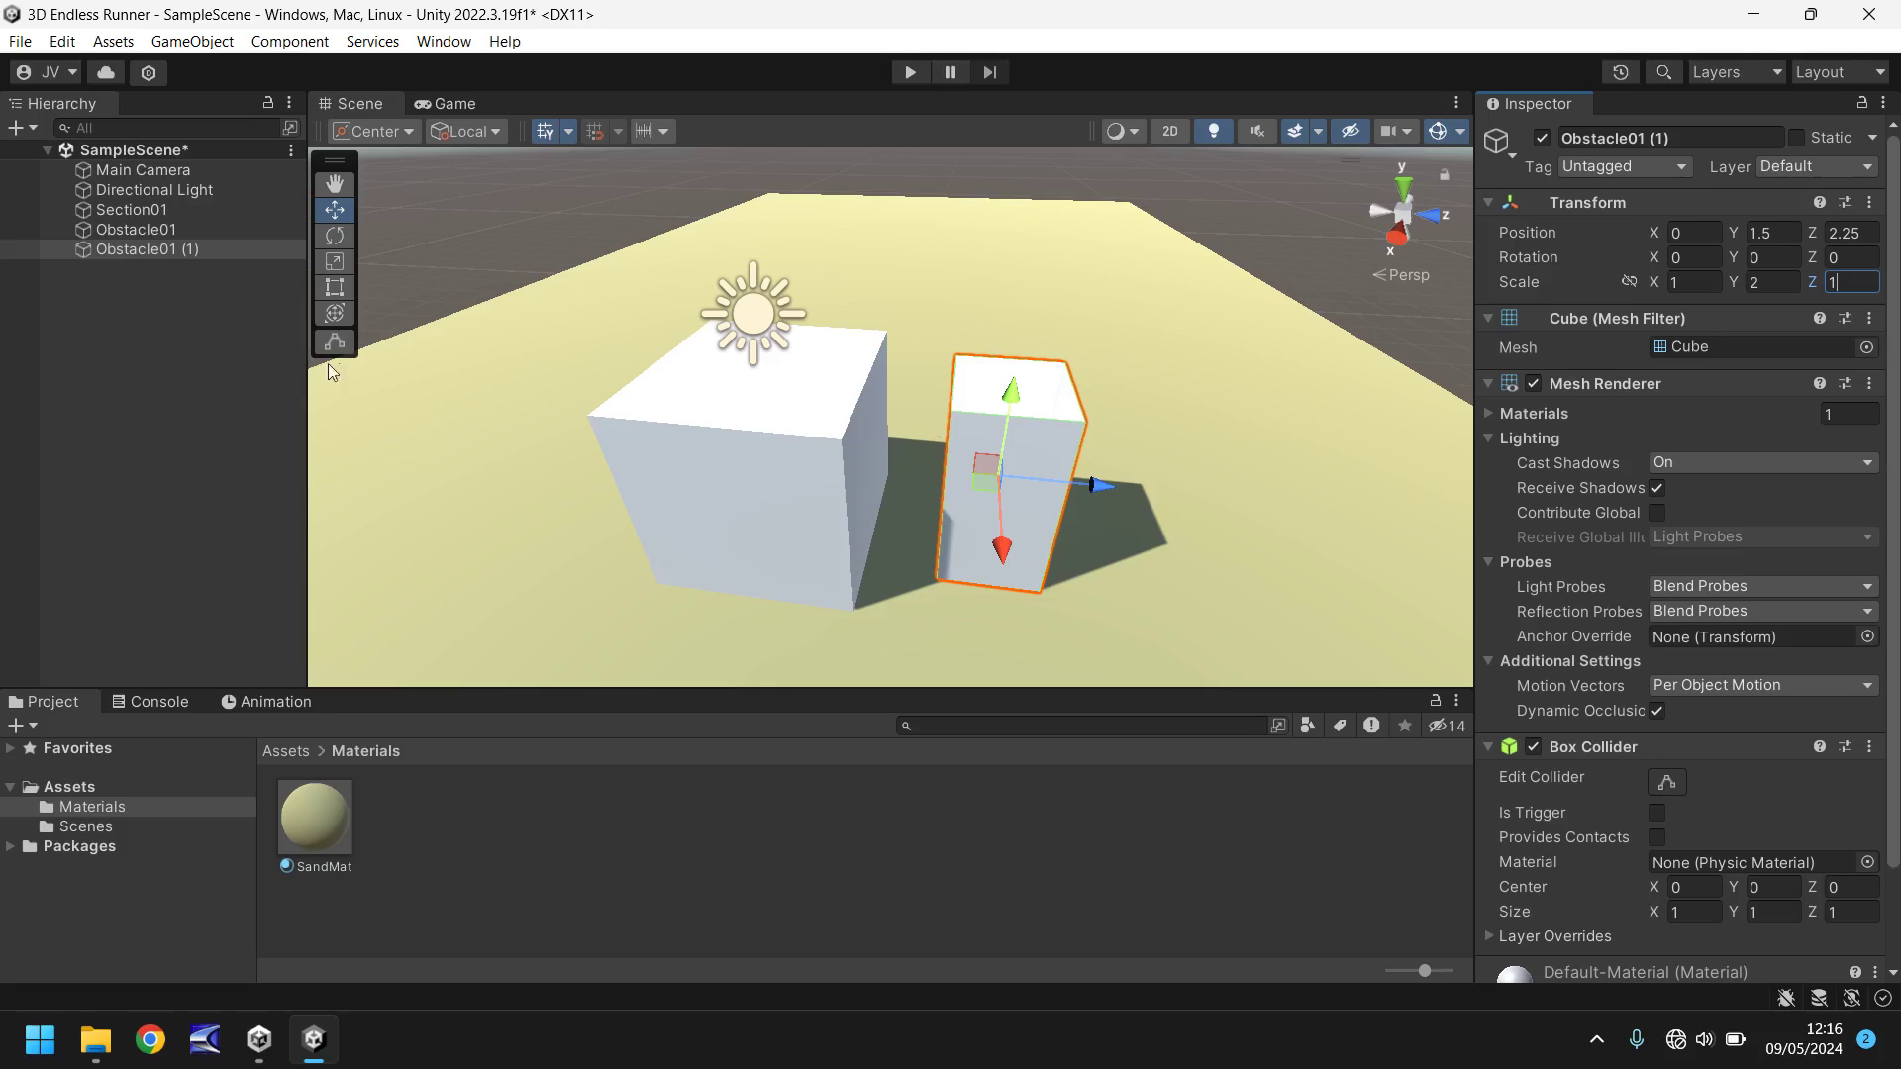
# Rename the original cube Obstacle01 as Crate01
pyautogui.click(142, 235)
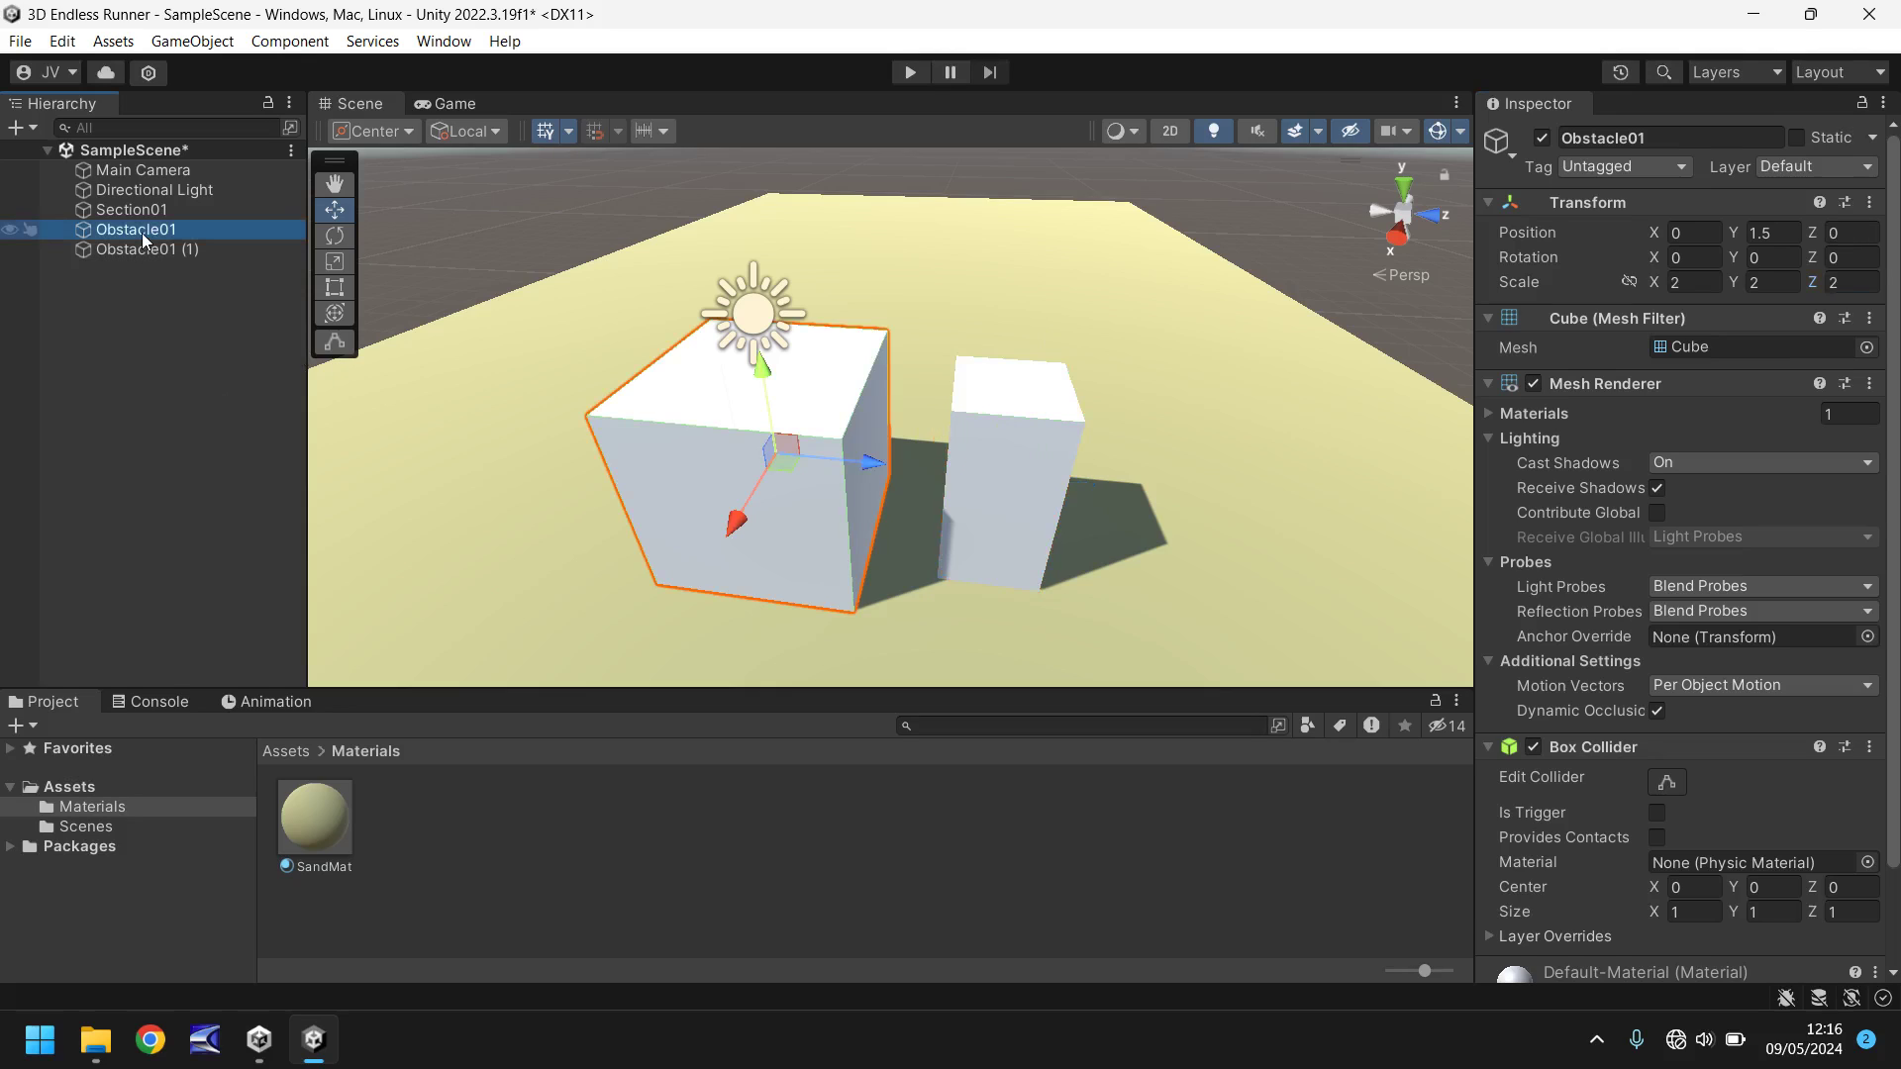
pyautogui.click(141, 234)
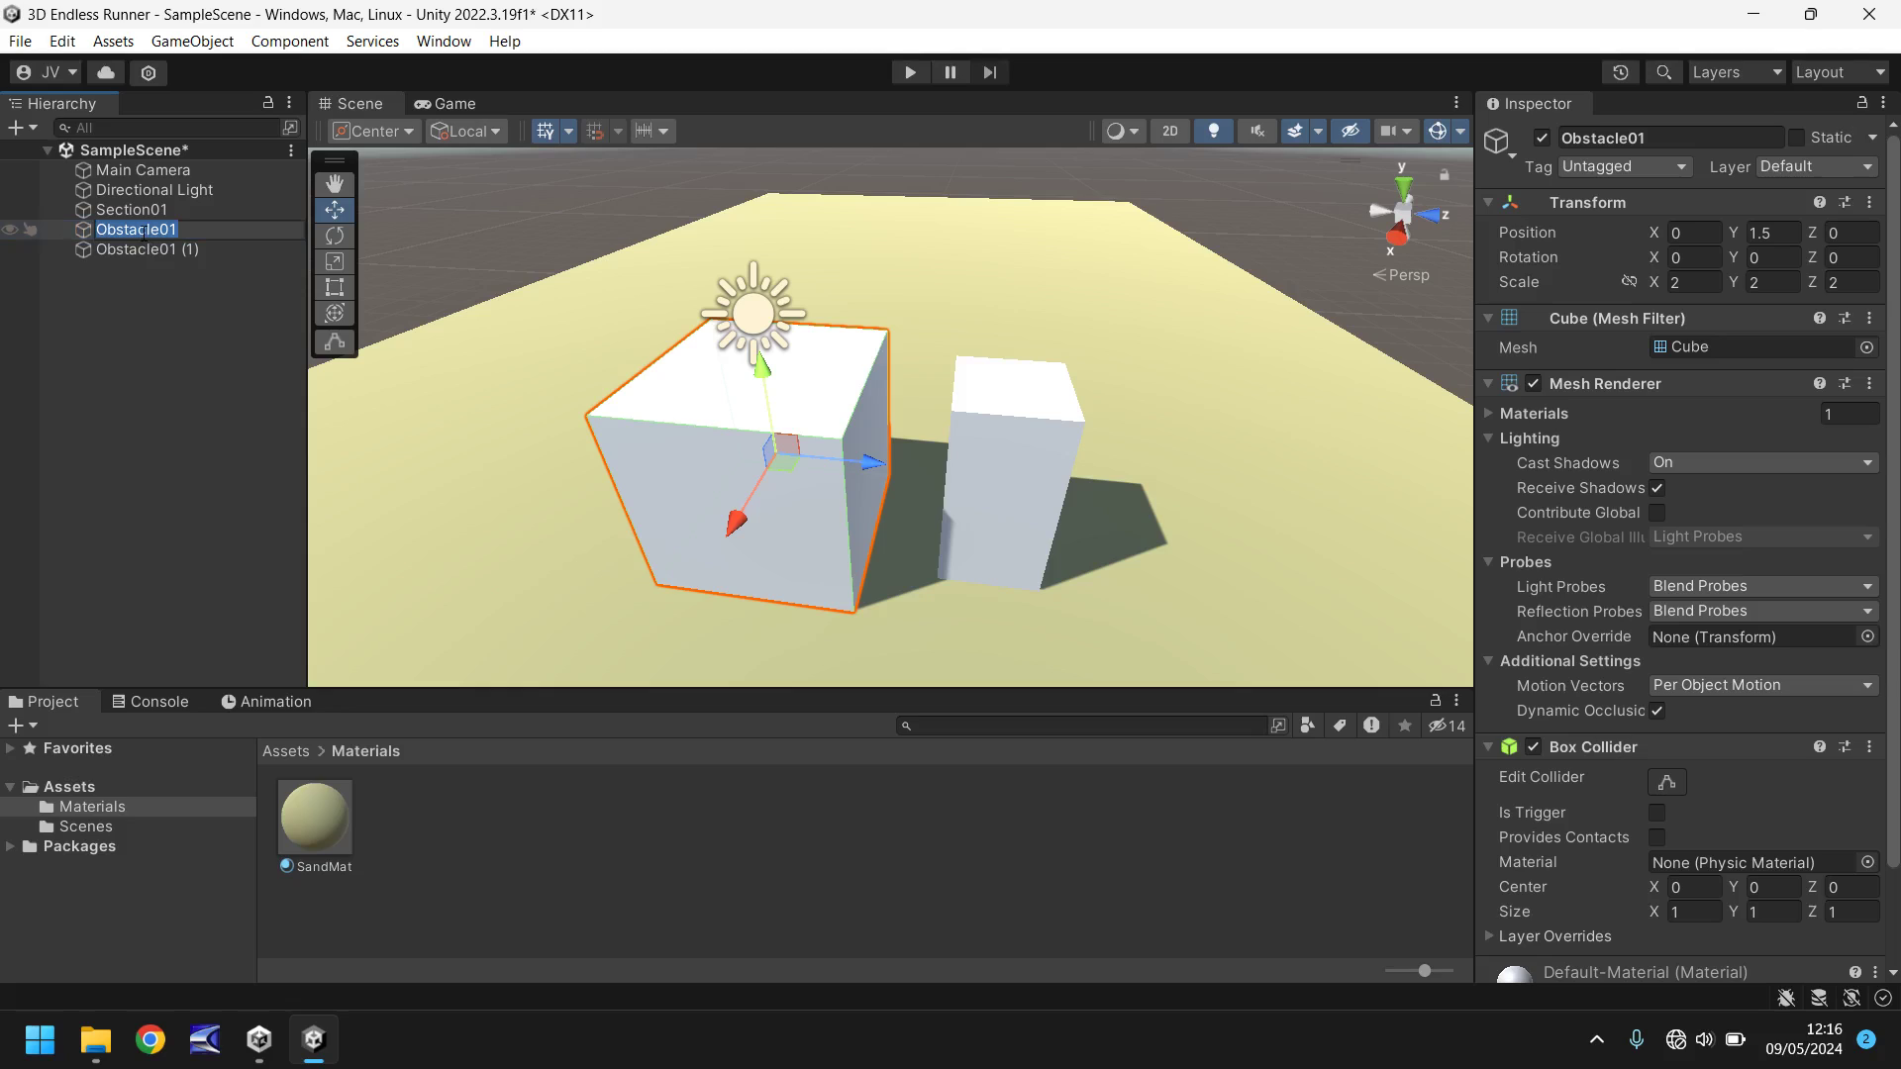
pyautogui.write('Crate01')
pyautogui.press('Return')
# Rename the duplicated obstacle as Tree01
pyautogui.click(156, 249)
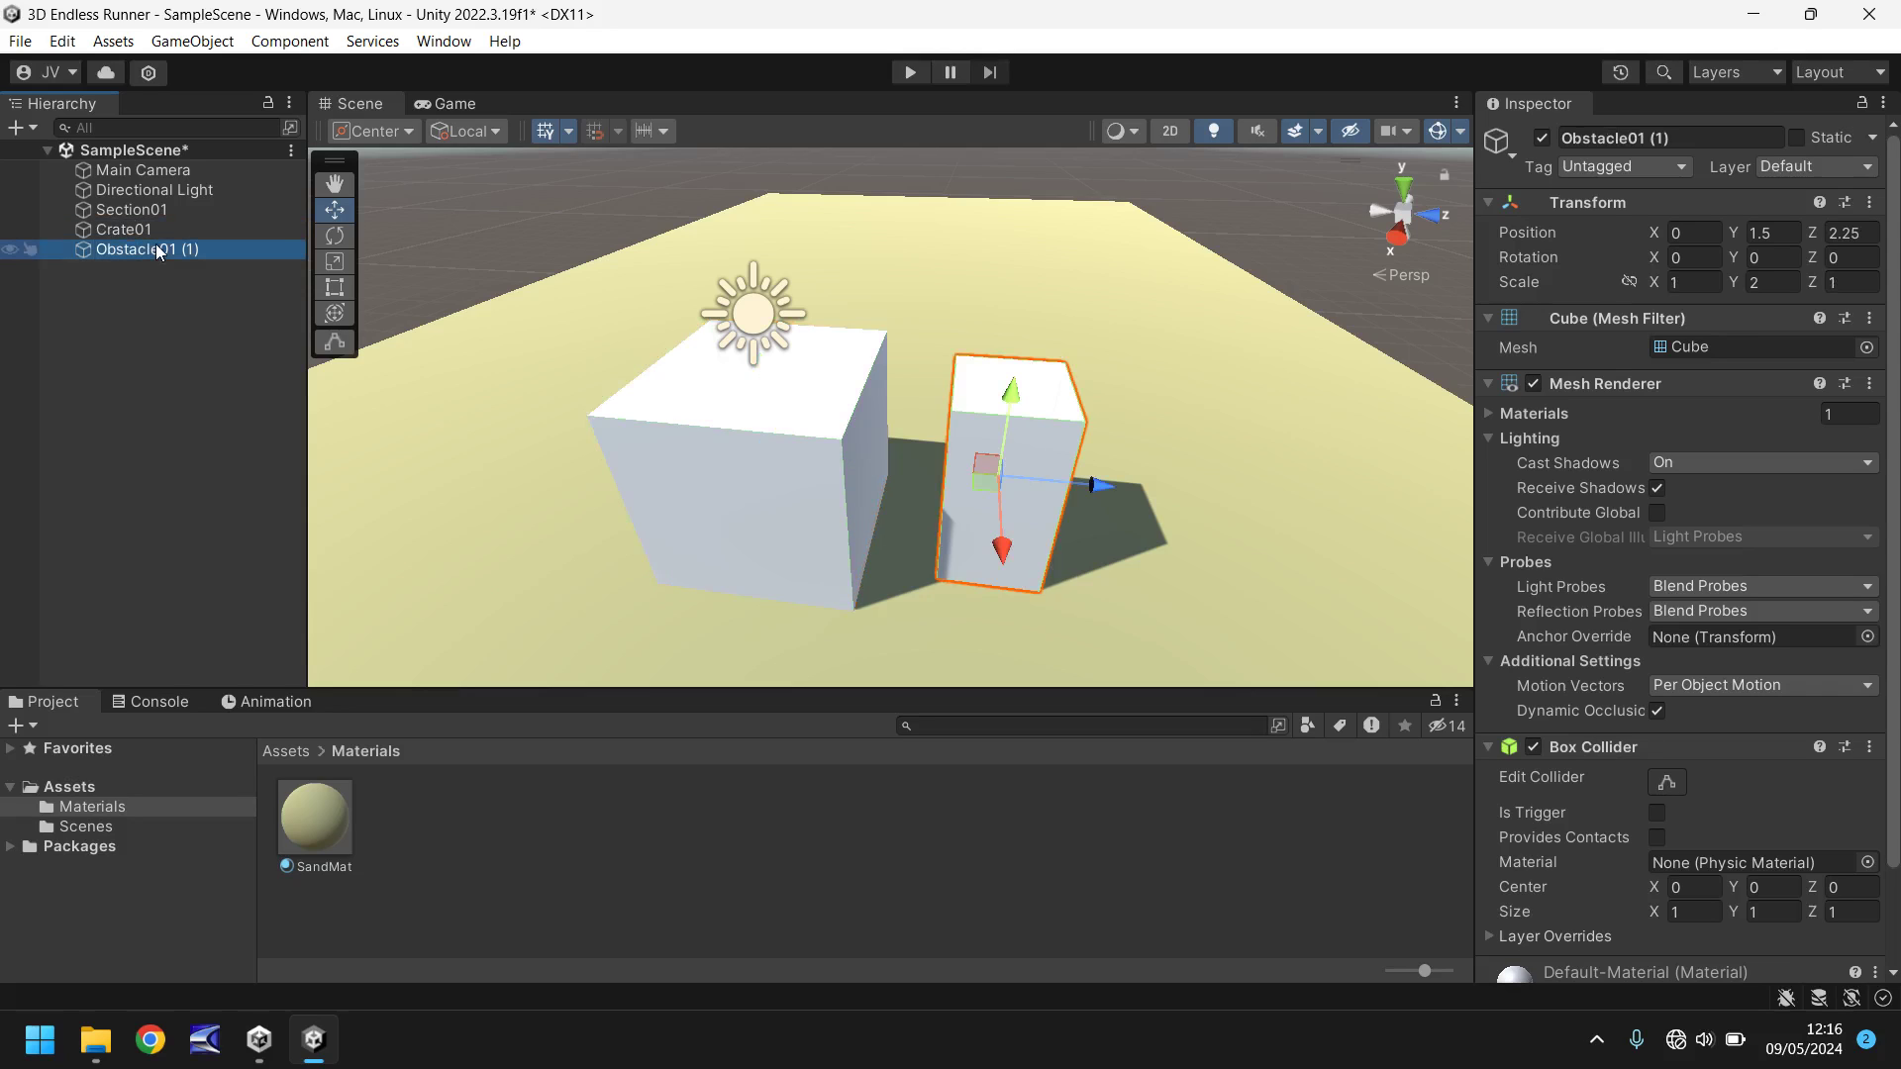
pyautogui.rightClick(156, 238)
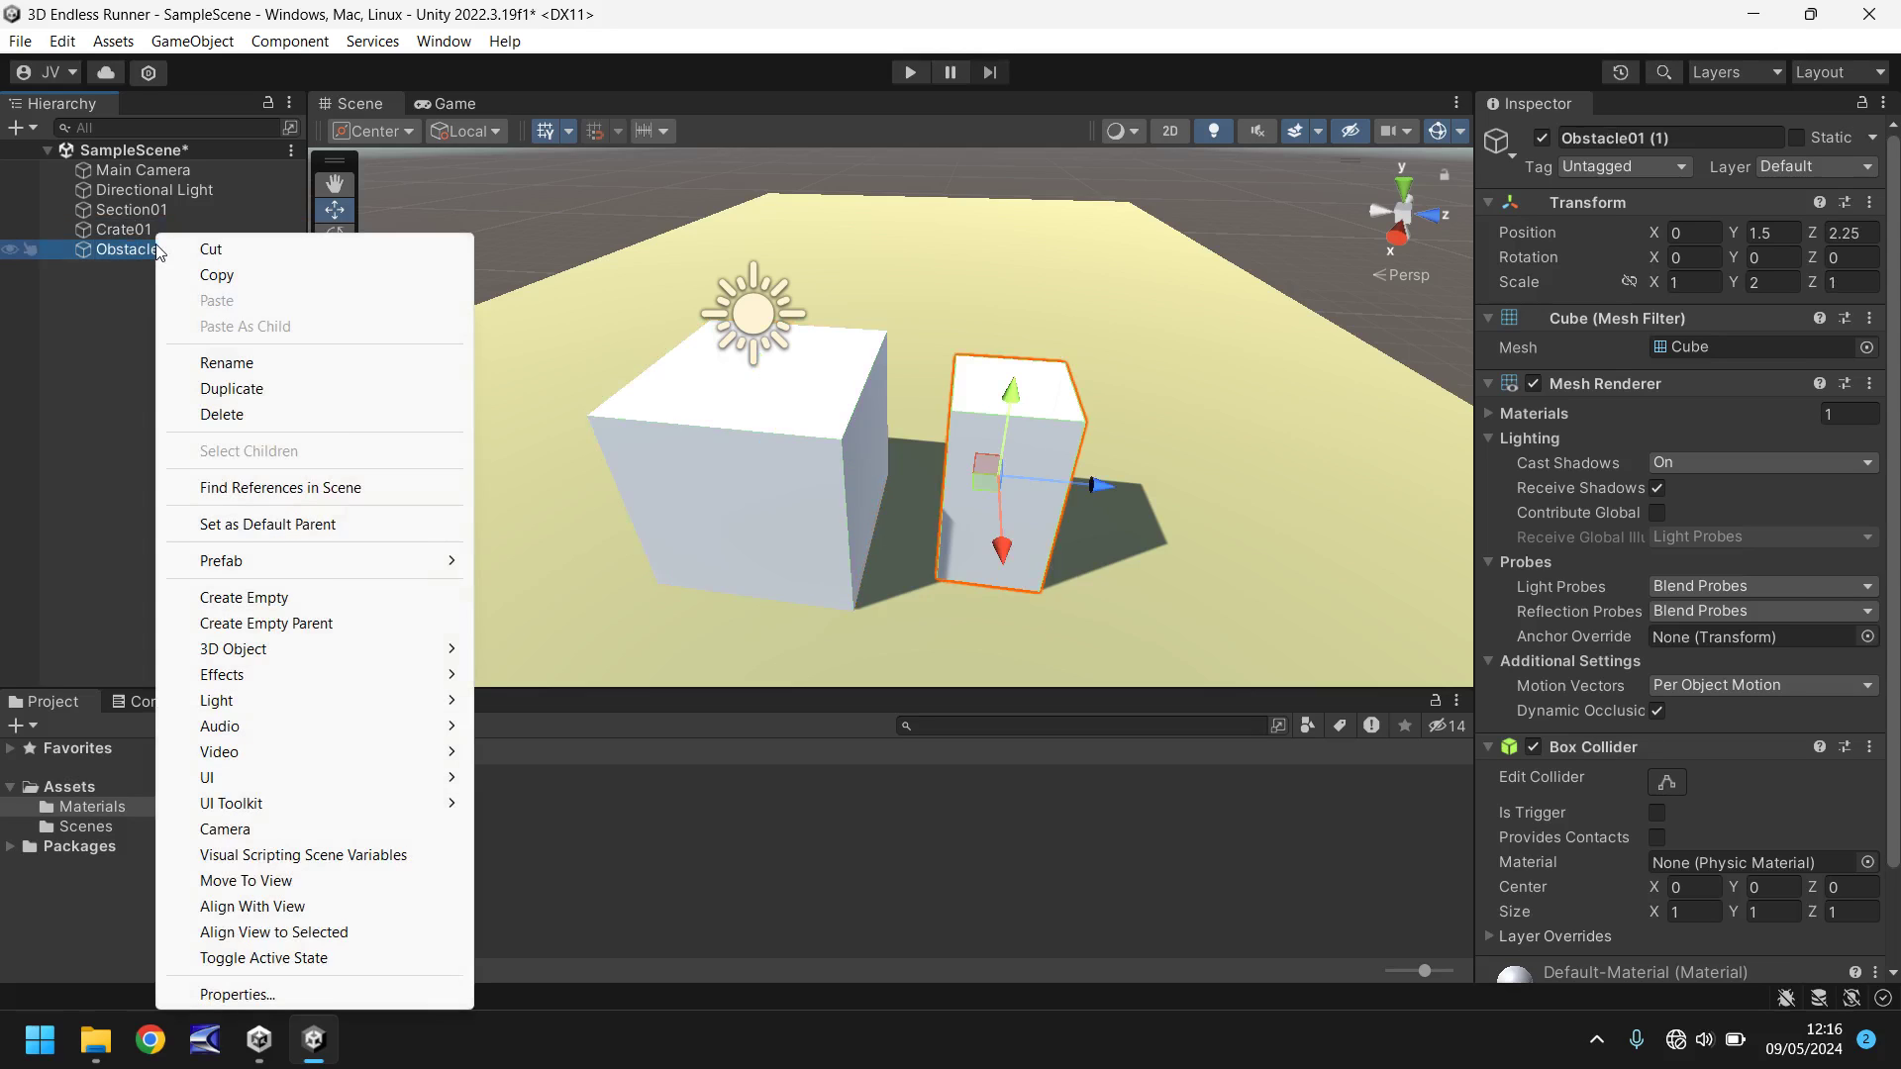
pyautogui.click(139, 251)
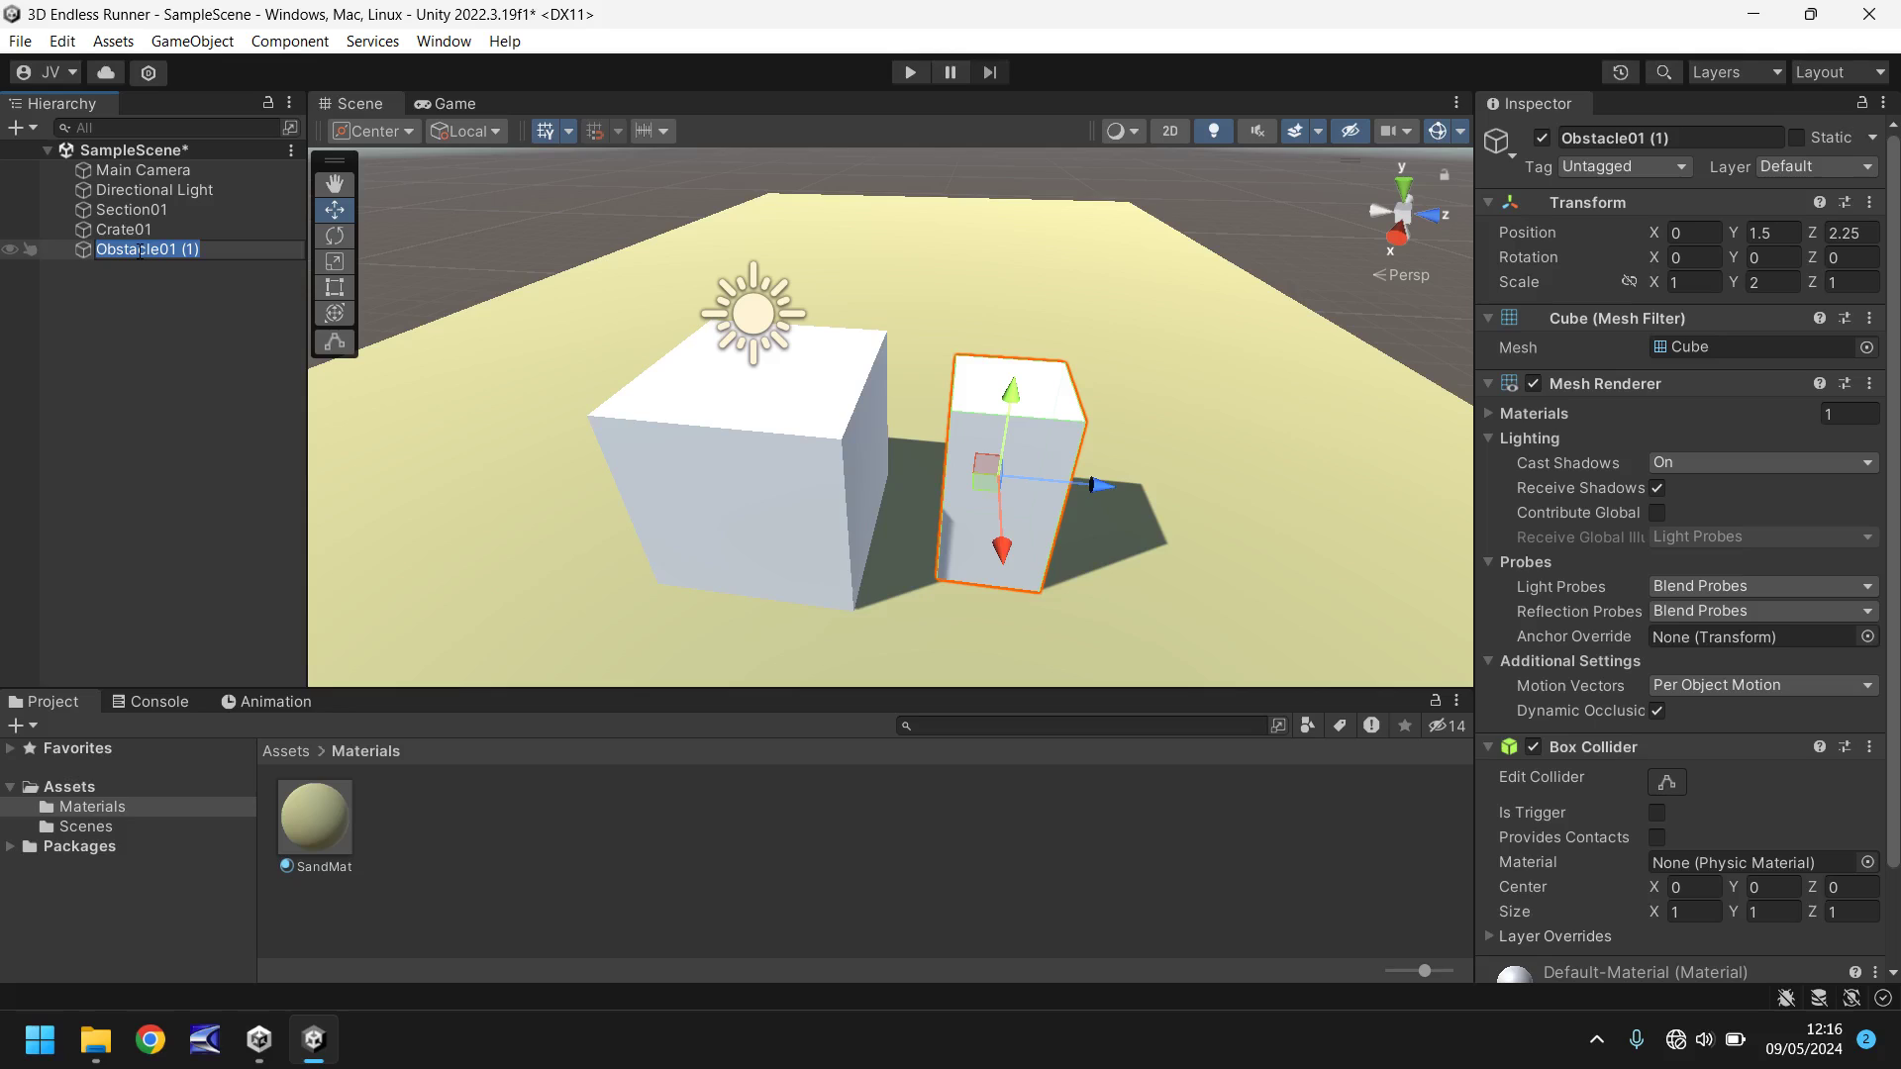
pyautogui.write('Tree01')
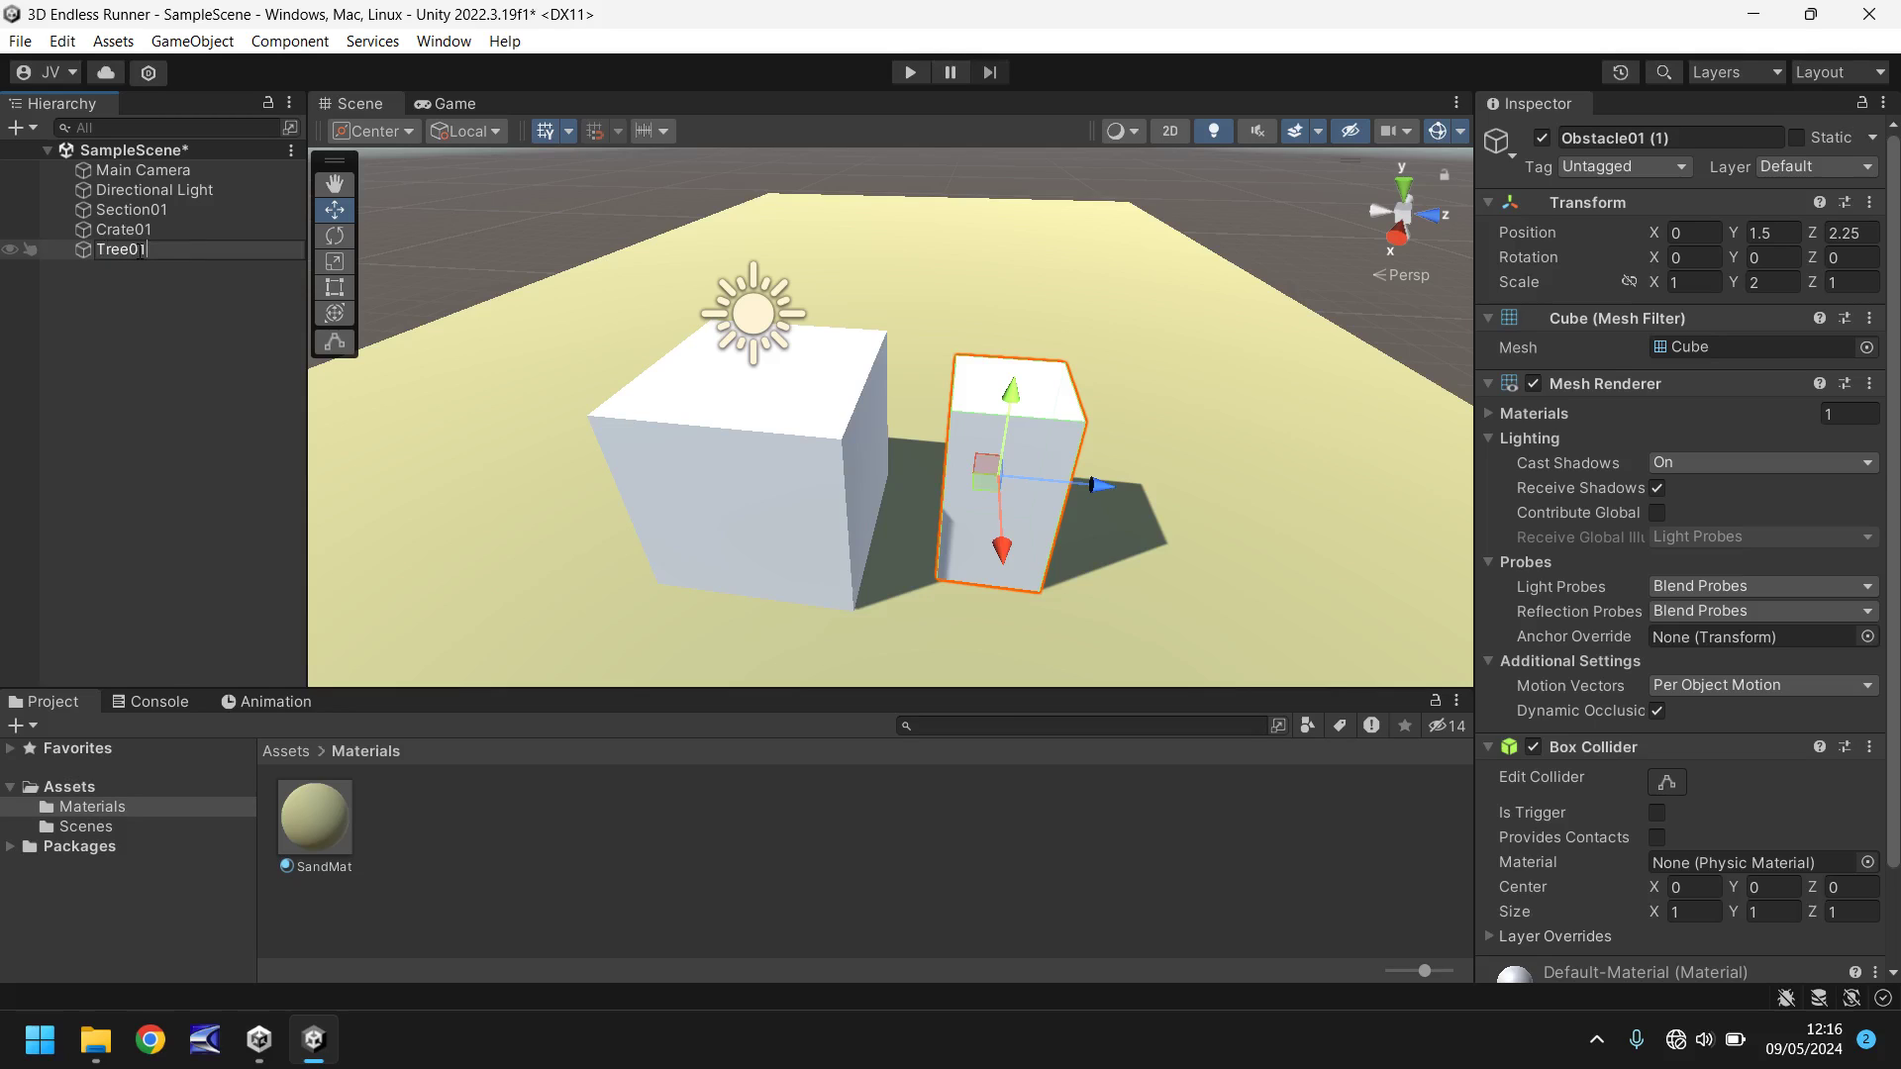
pyautogui.press('Return')
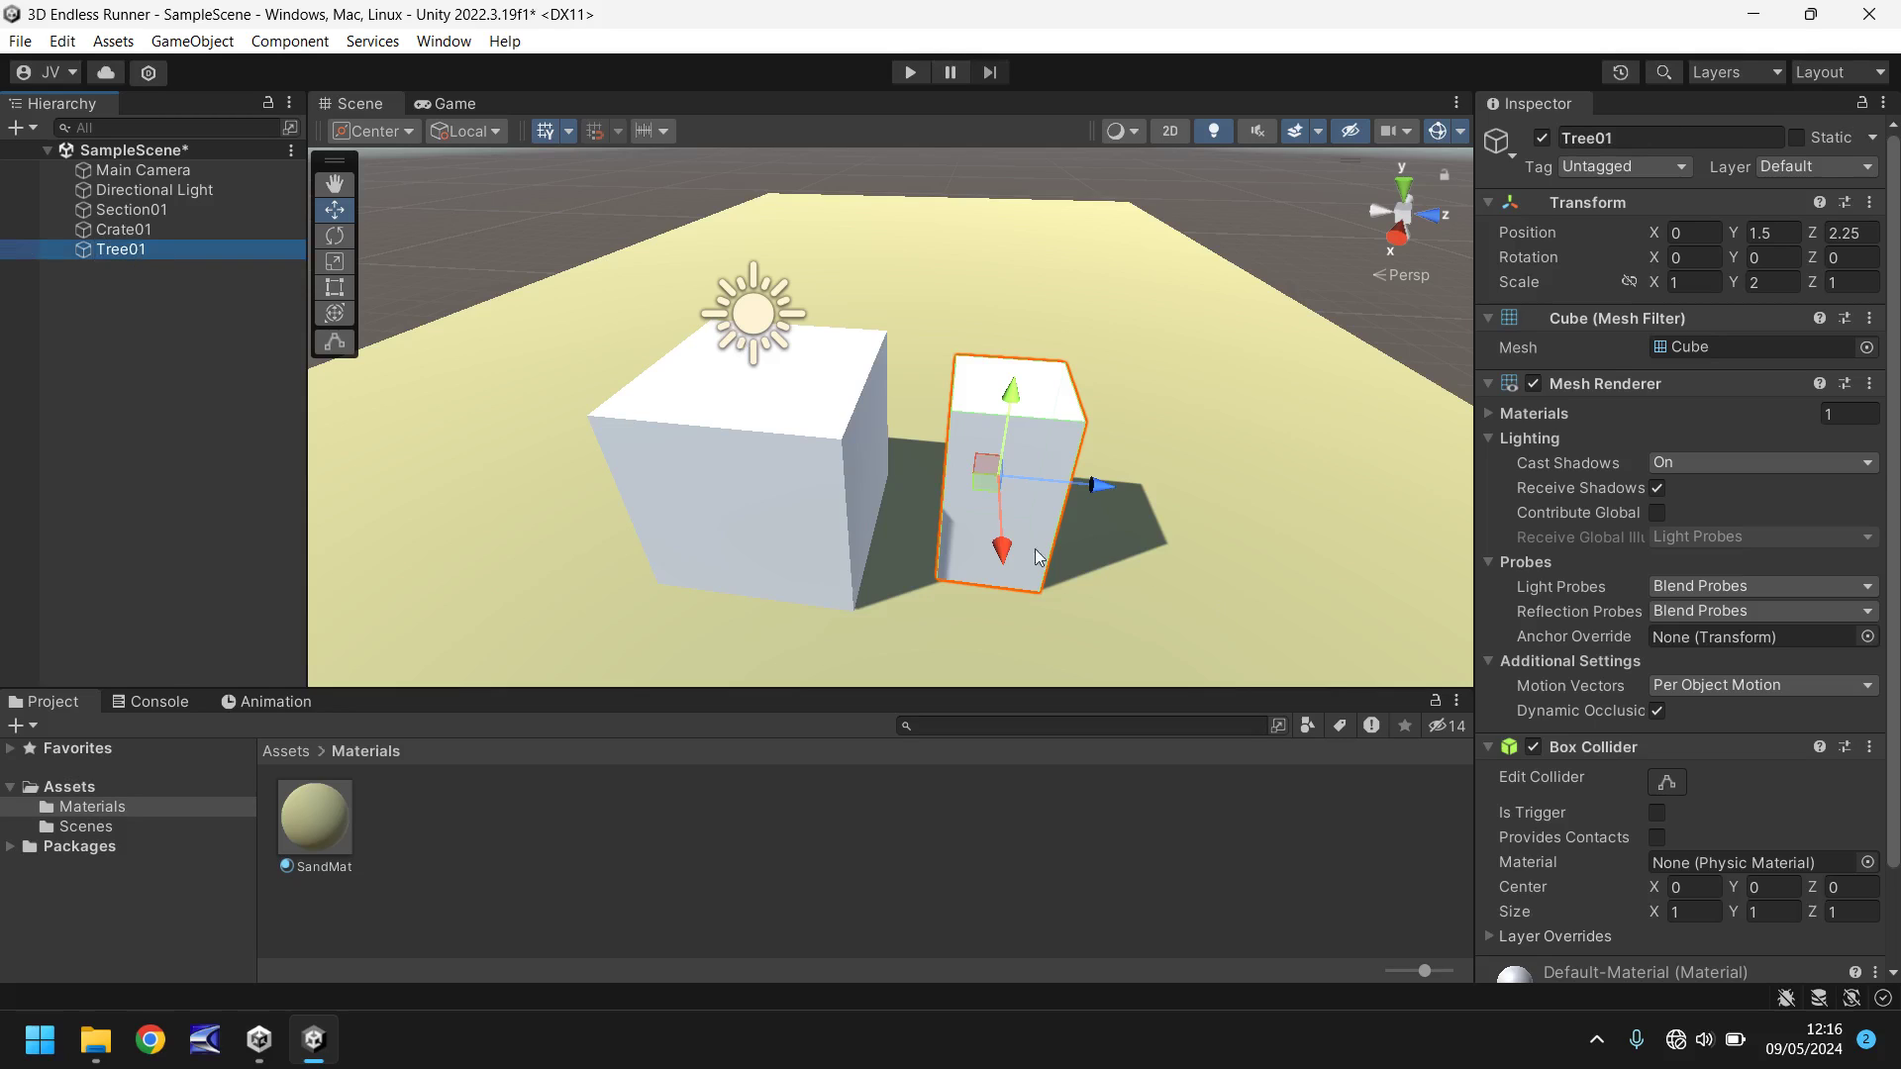
# Move Tree01 toward the far end of the platform, to X -11.5 and Z 4.5
pyautogui.moveTo(1000, 546); pyautogui.dragTo(1173, 246)
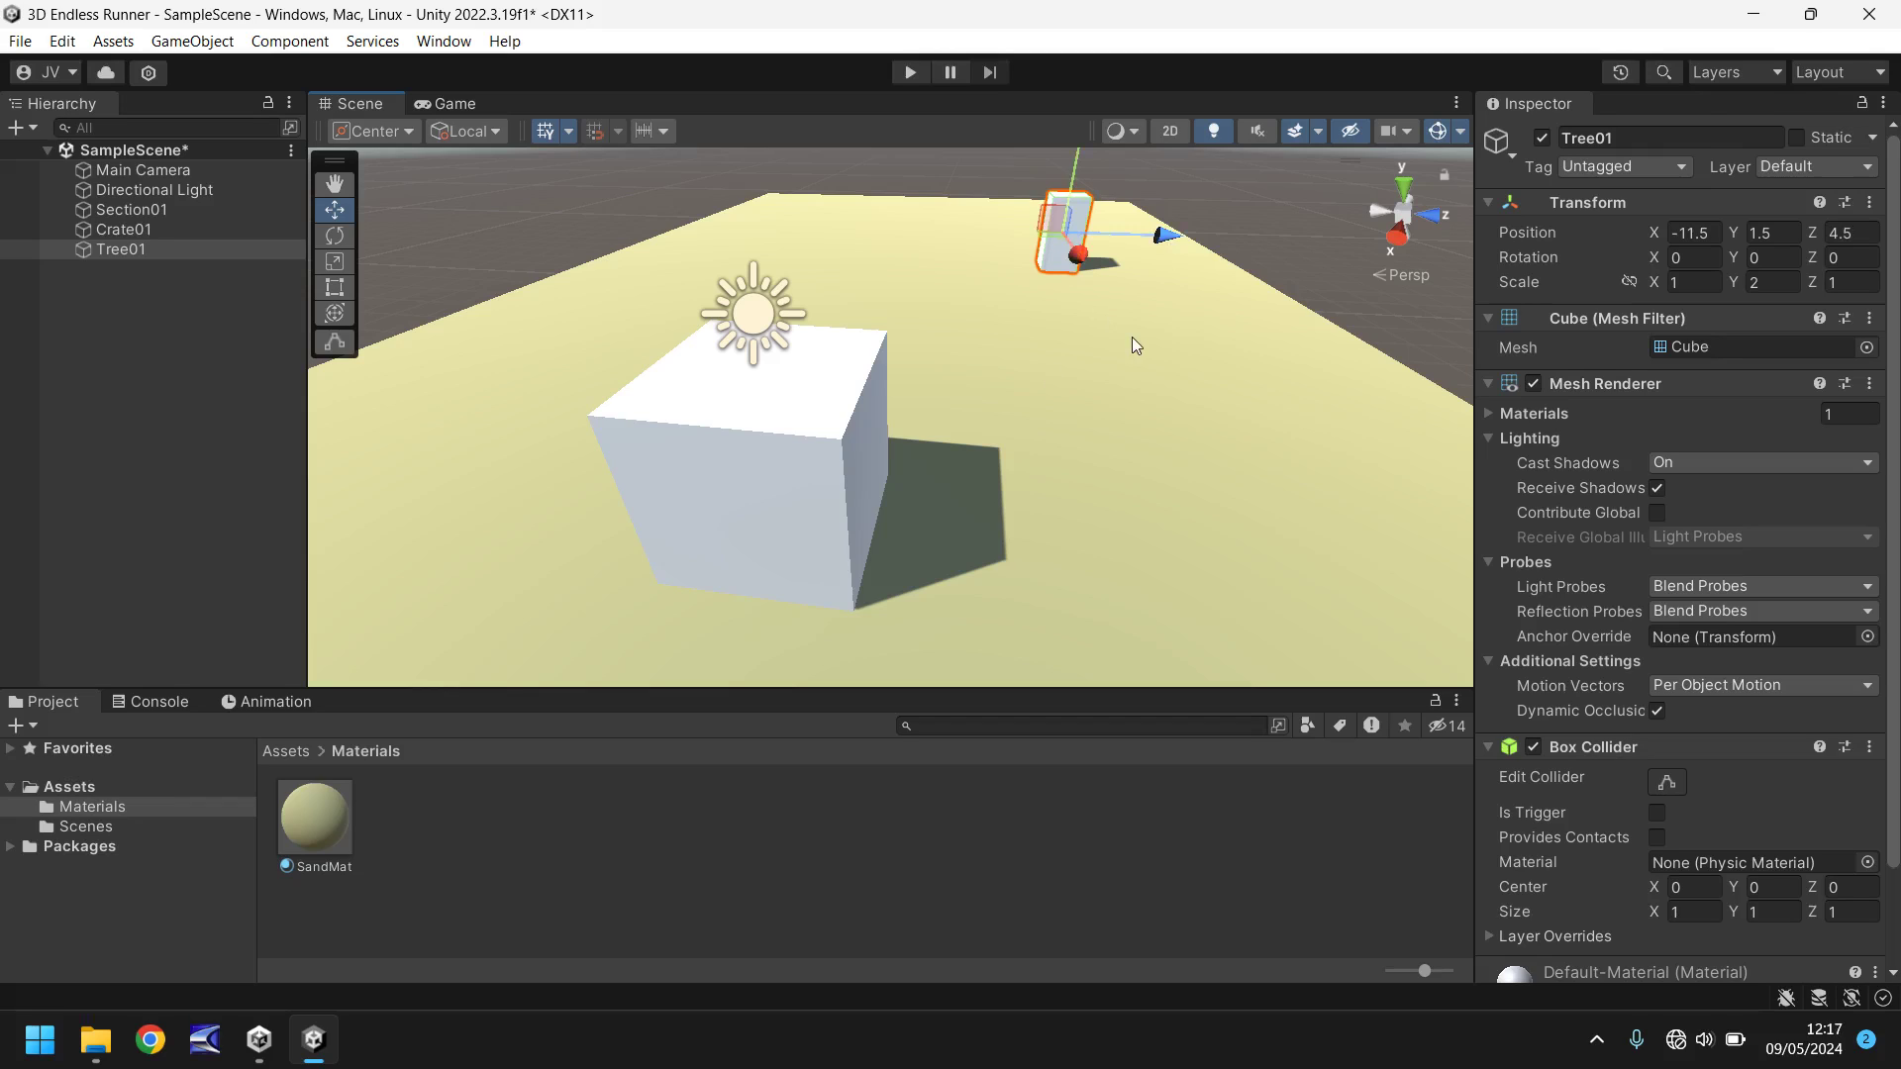
pyautogui.moveTo(1137, 337); pyautogui.dragTo(823, 420, button='right')
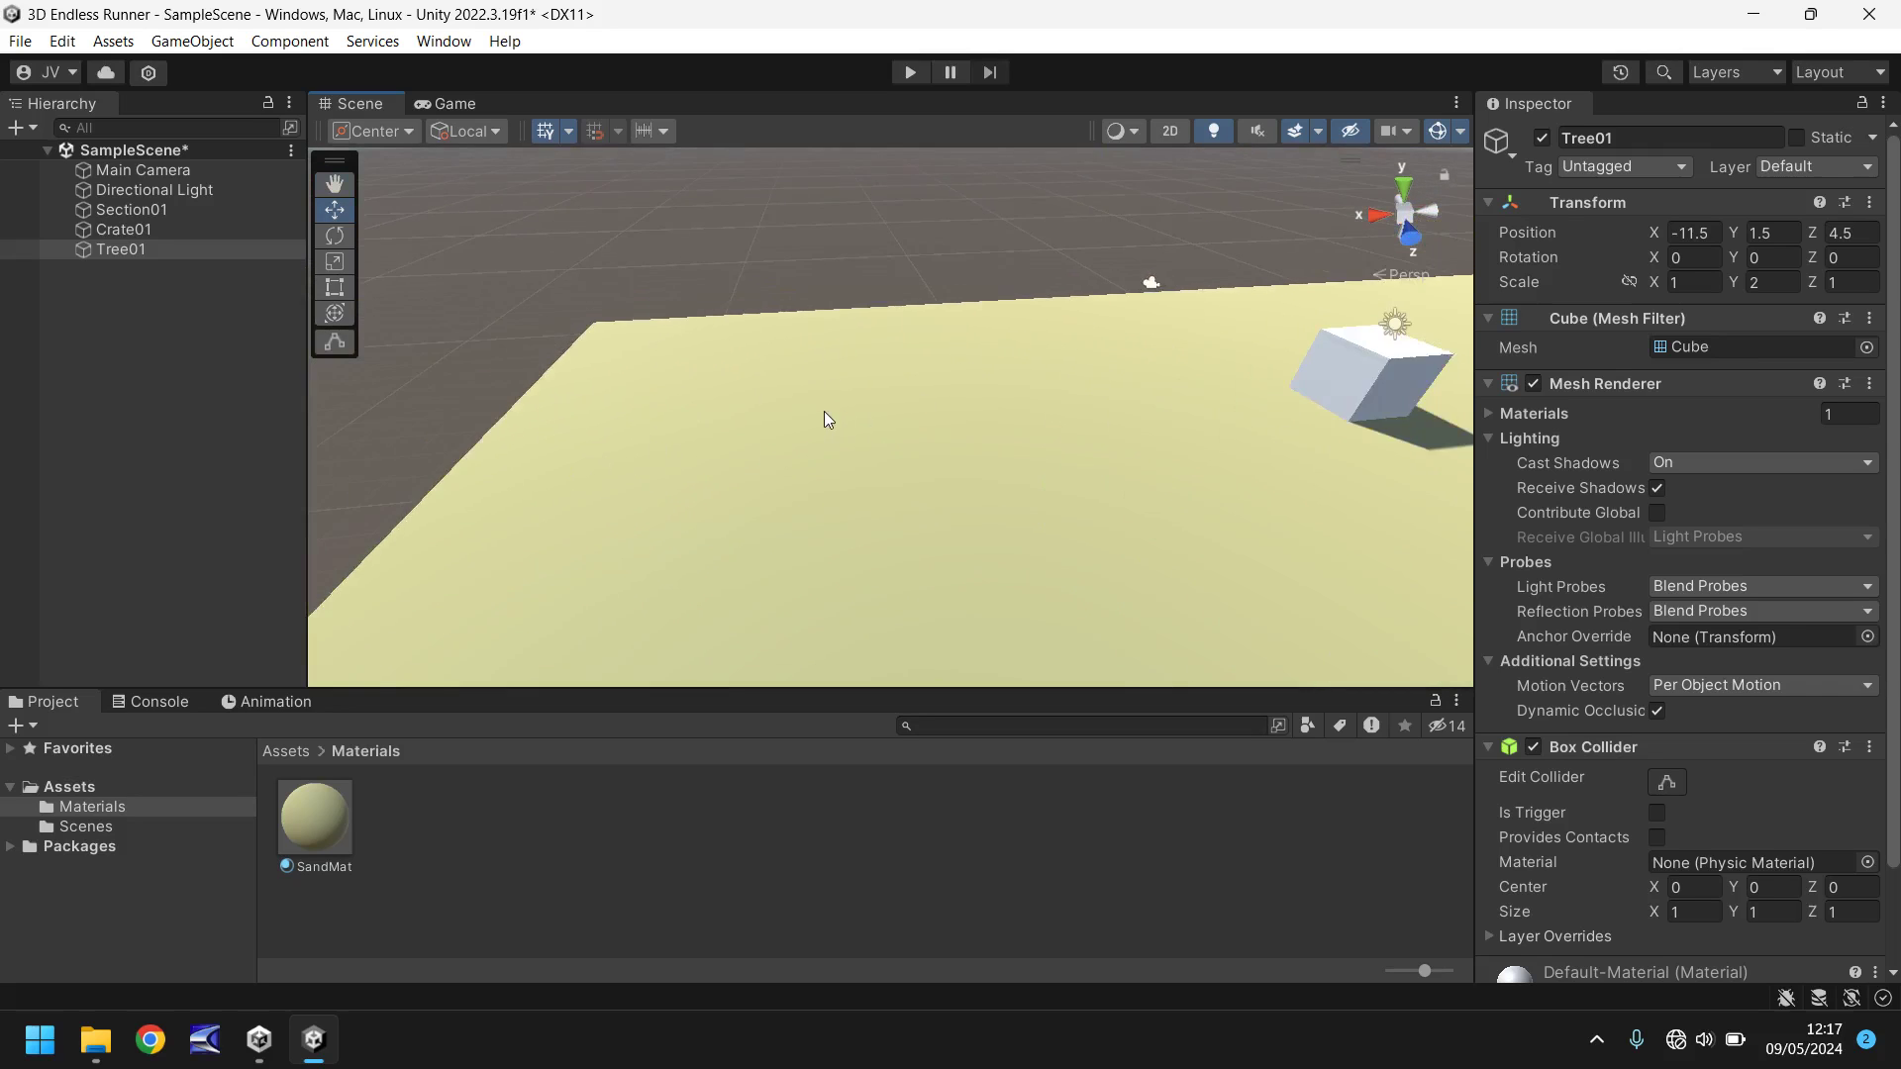
pyautogui.scroll(-2, 825, 414)
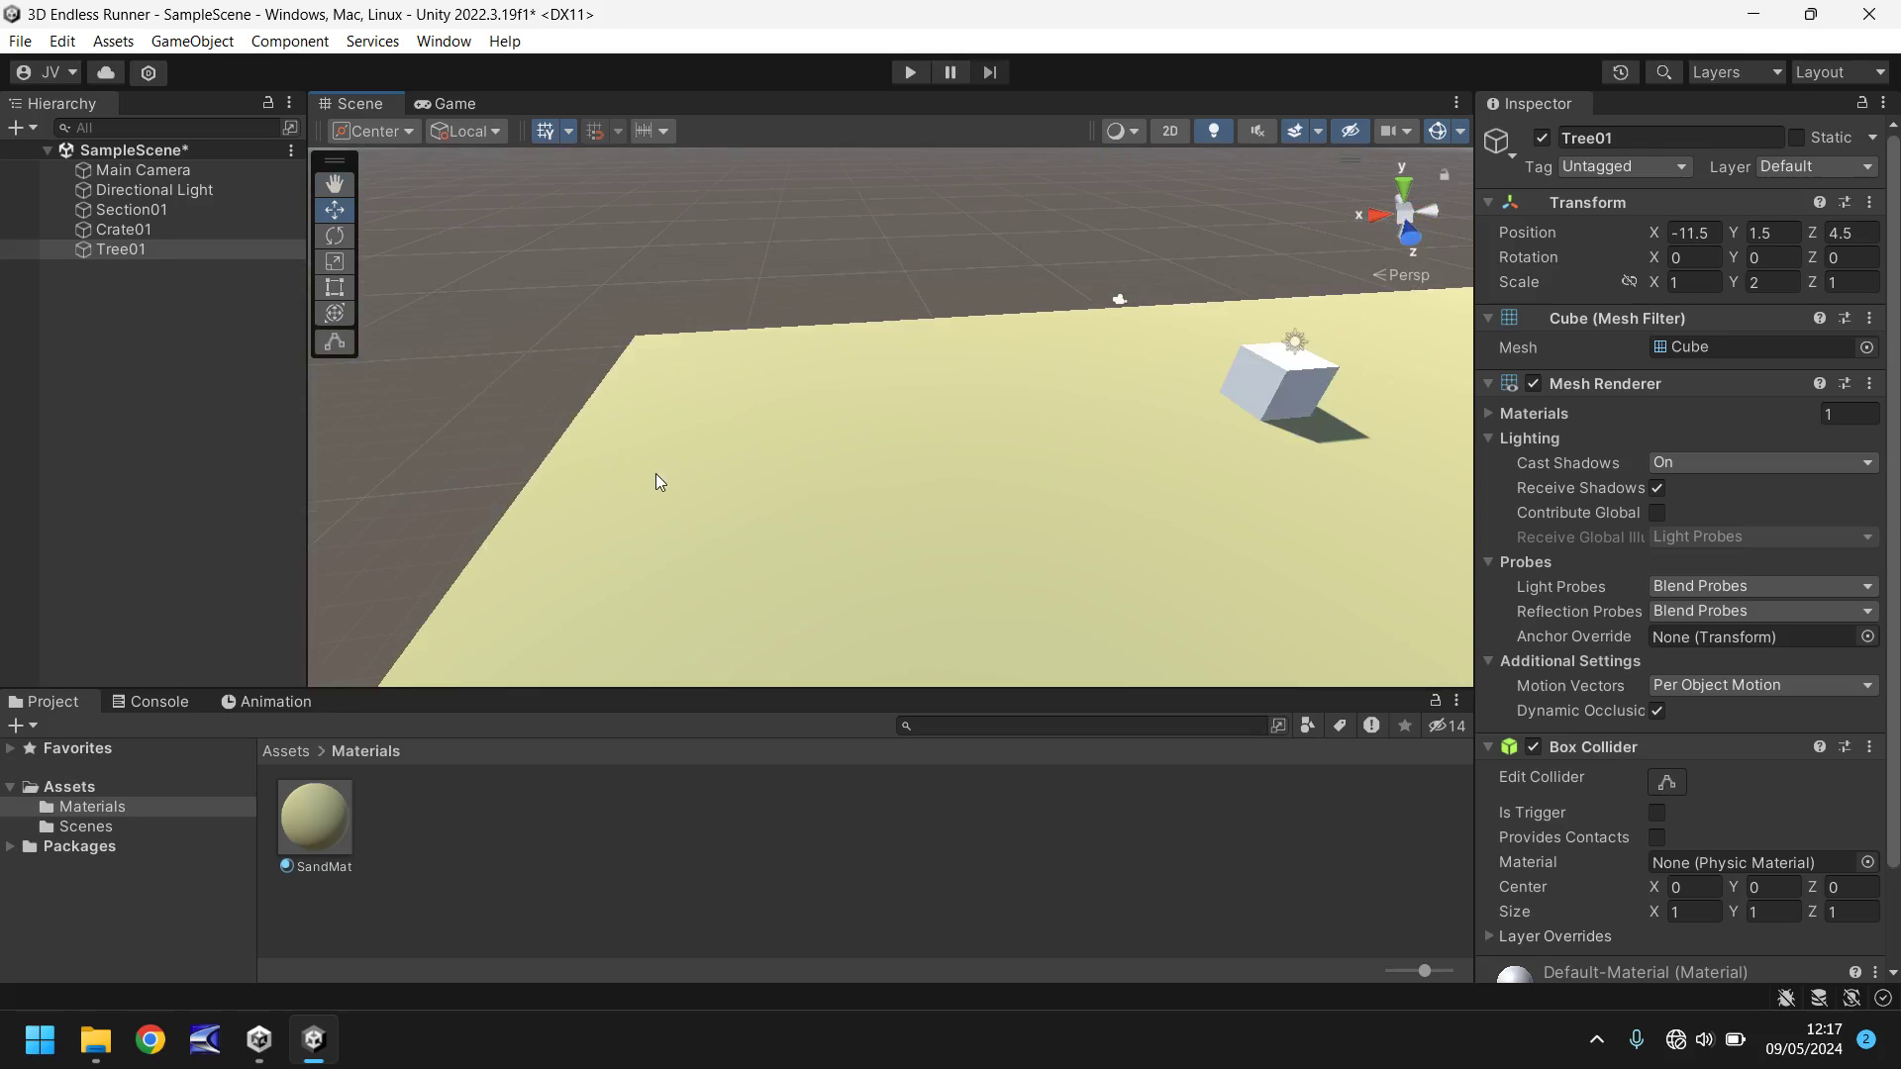
# Add a capsule to the scene and name it Player
pyautogui.click(192, 40)
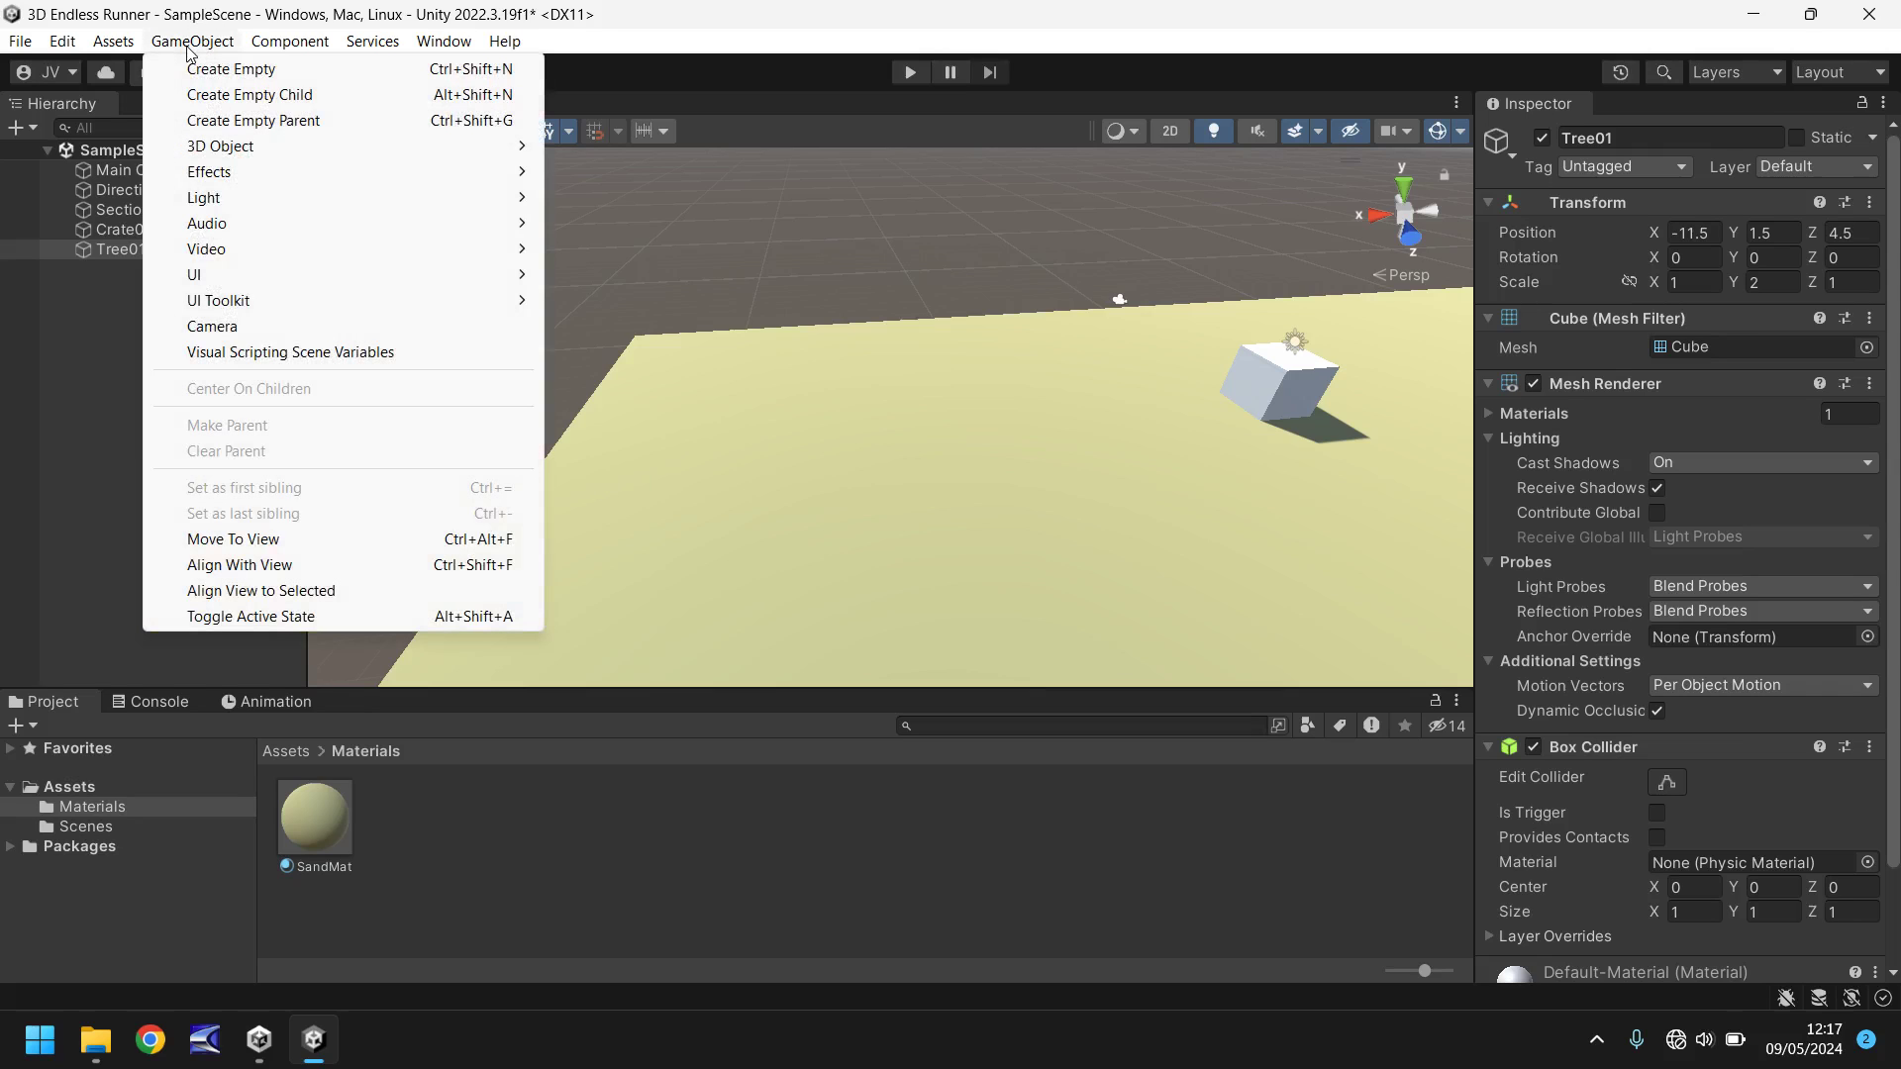
pyautogui.moveTo(284, 150)
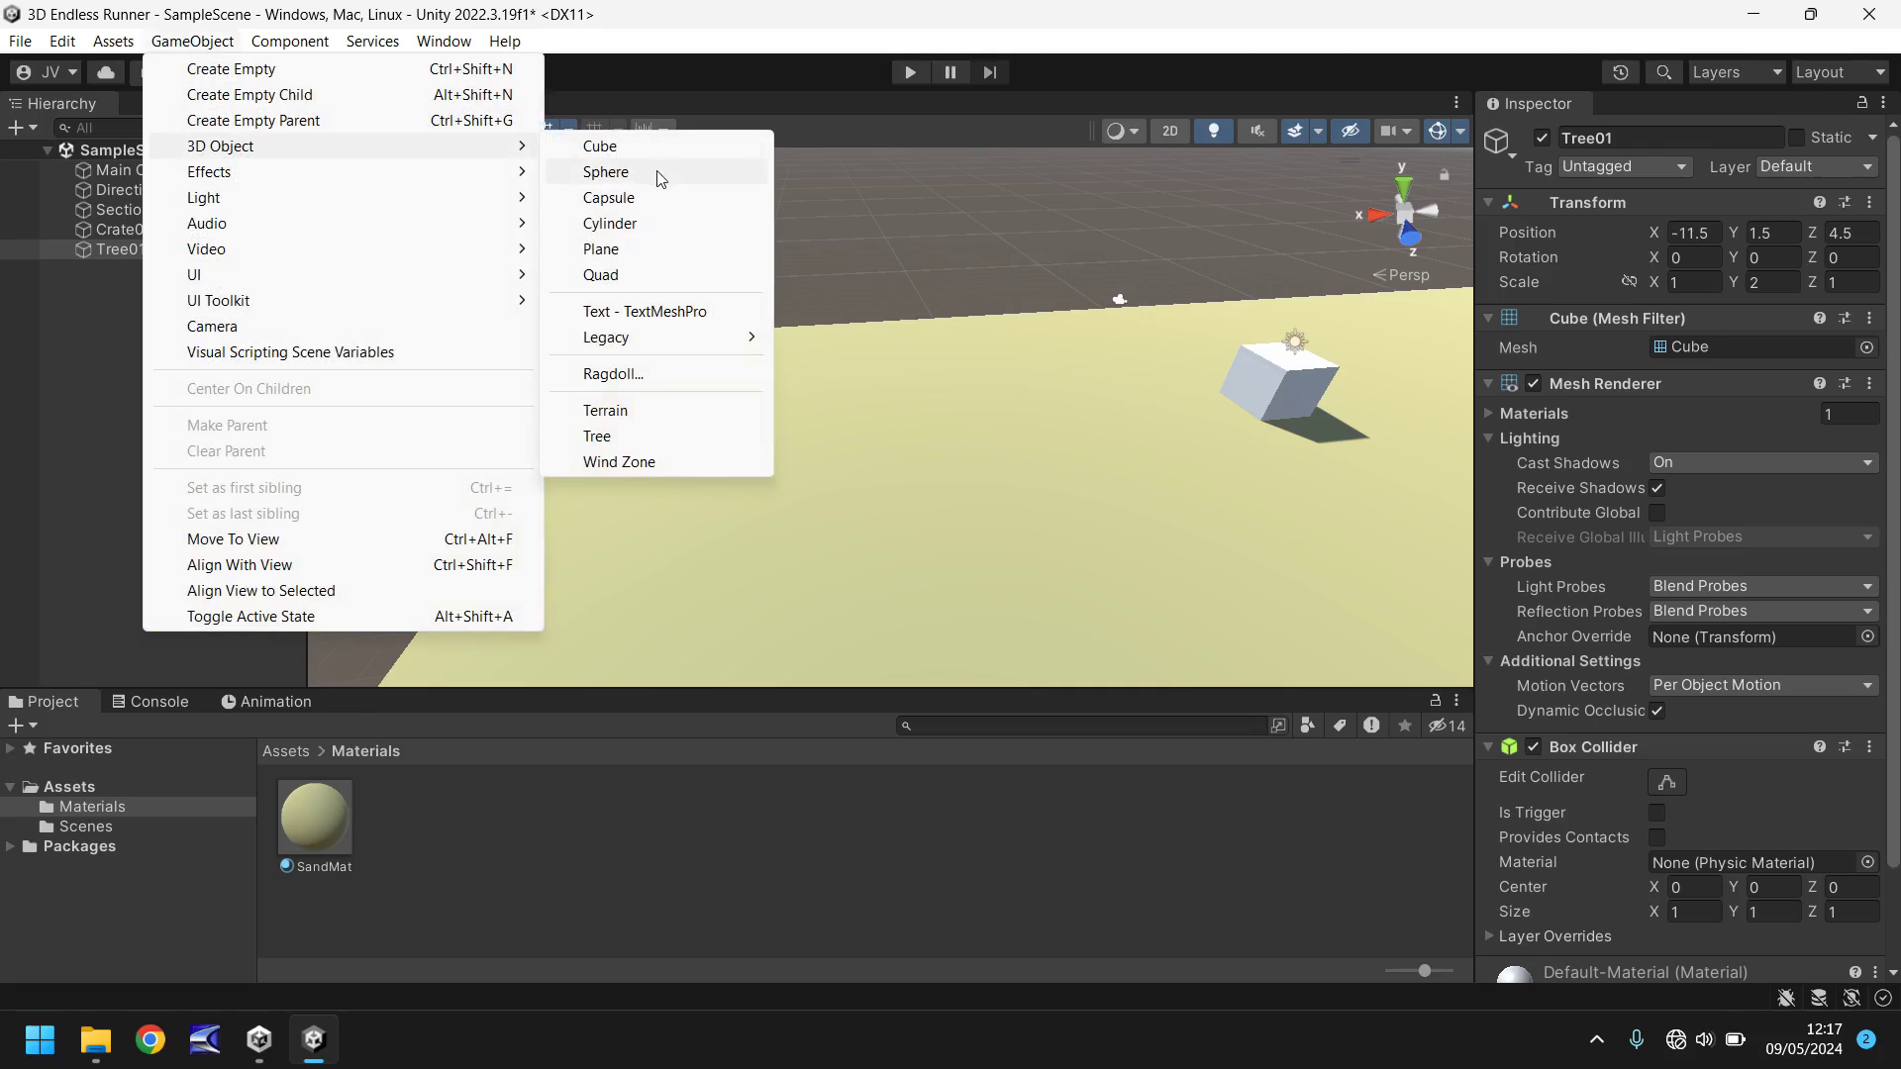
pyautogui.click(631, 197)
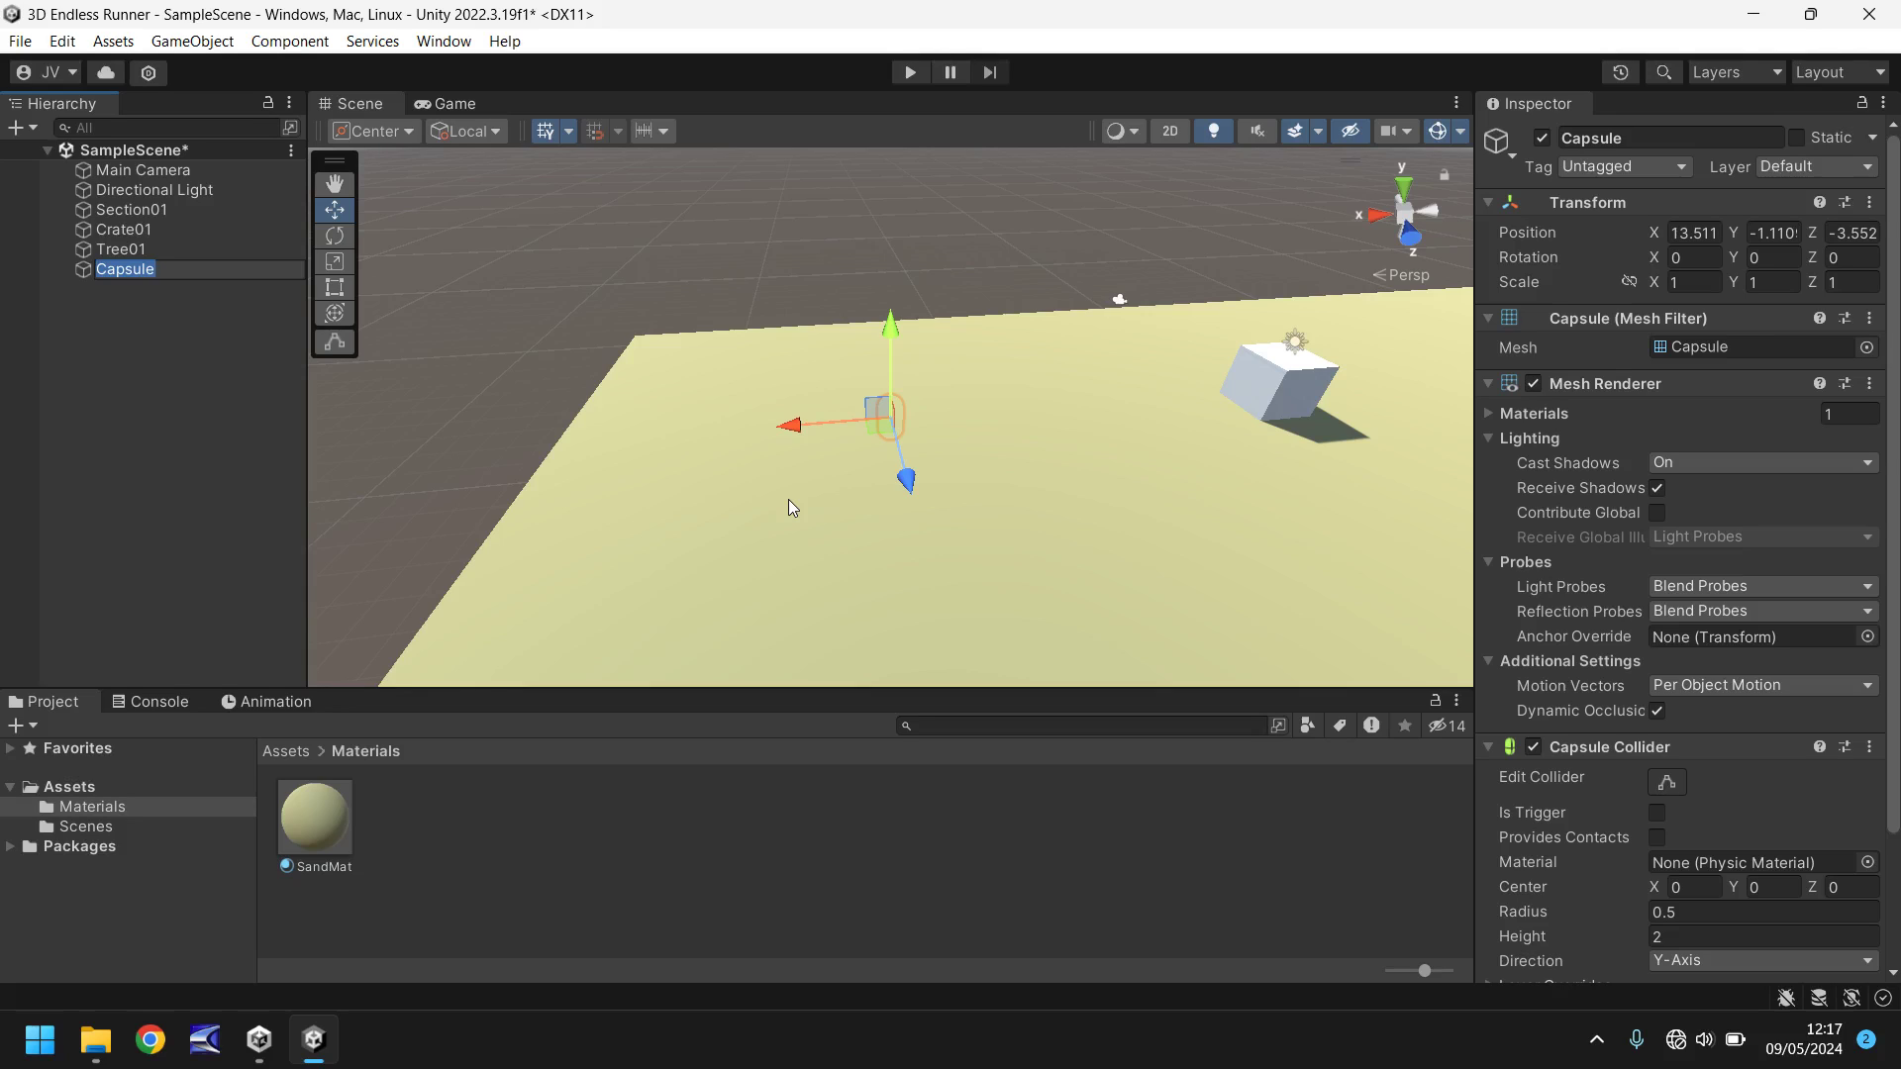
pyautogui.write('Player')
pyautogui.press('Return')
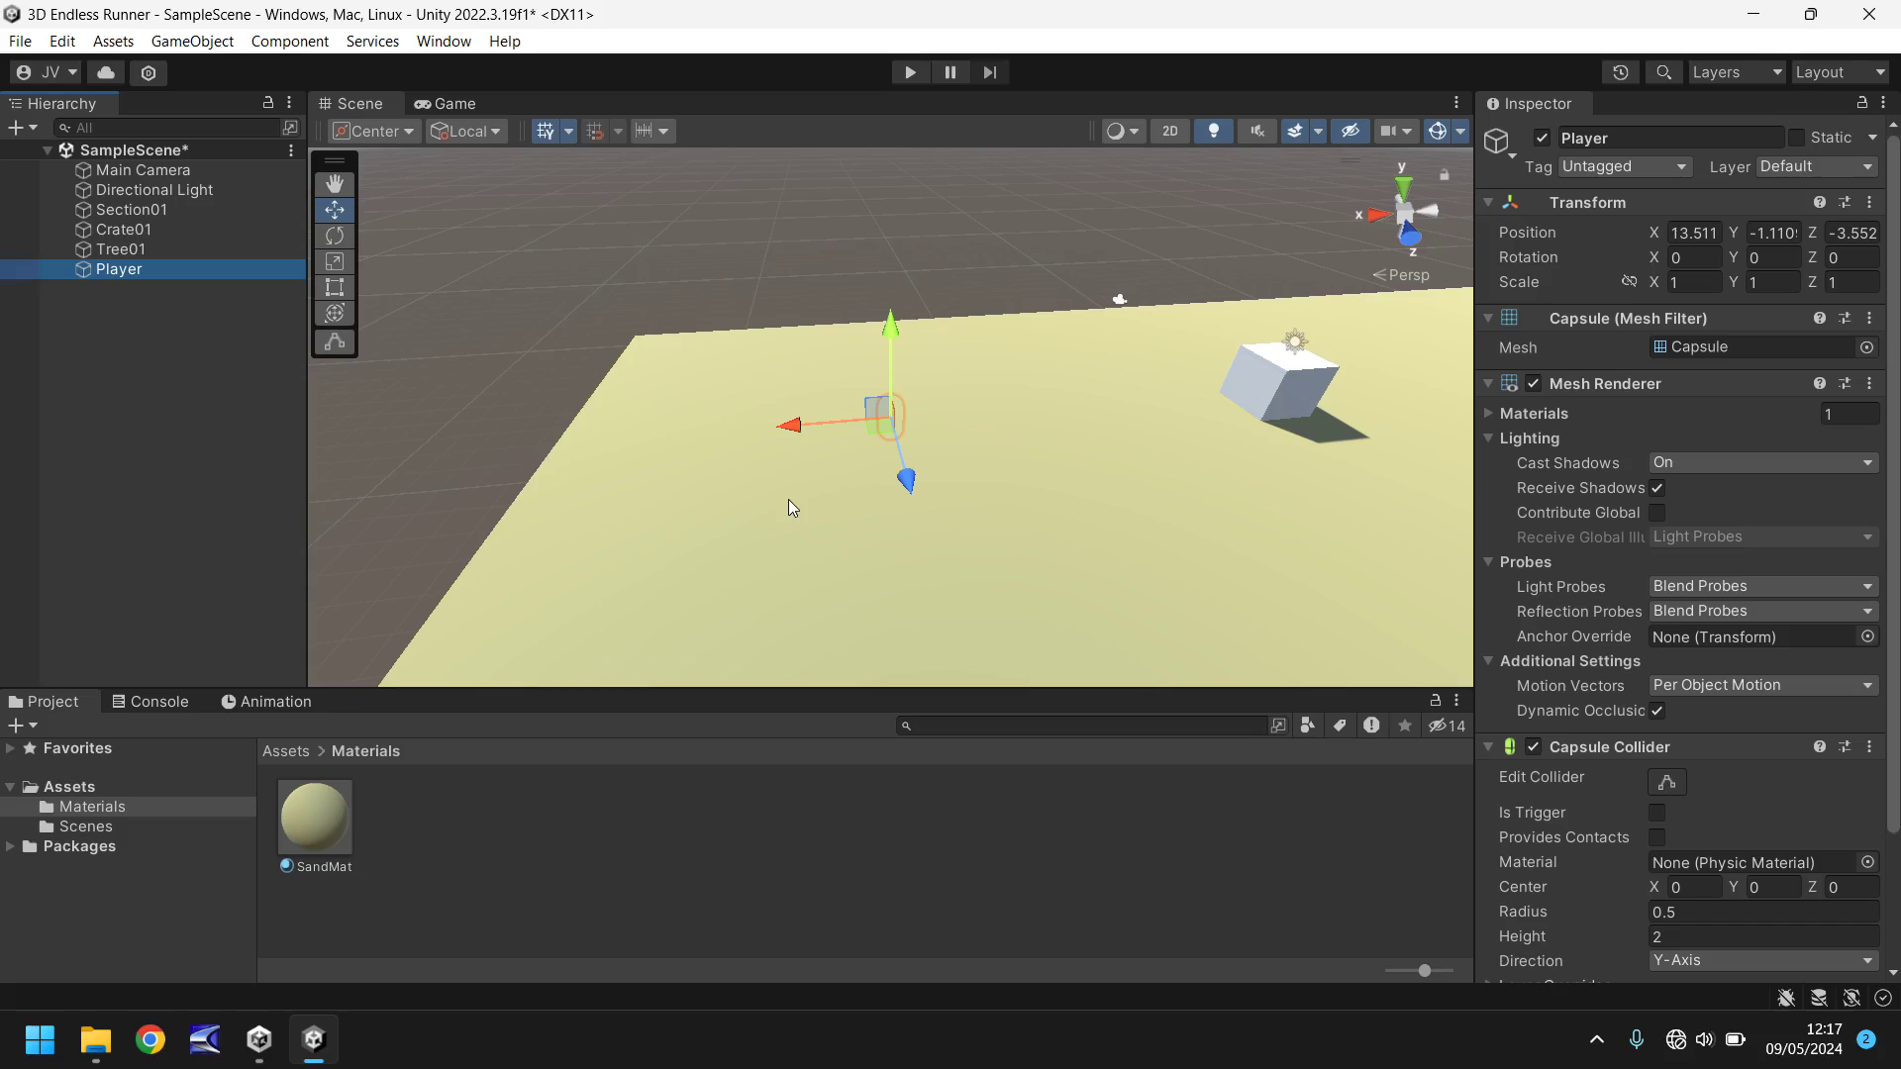
# Set the Player's position to 0 on X, Y and Z
pyautogui.moveTo(650, 238); pyautogui.dragTo(1119, 282, button='right')
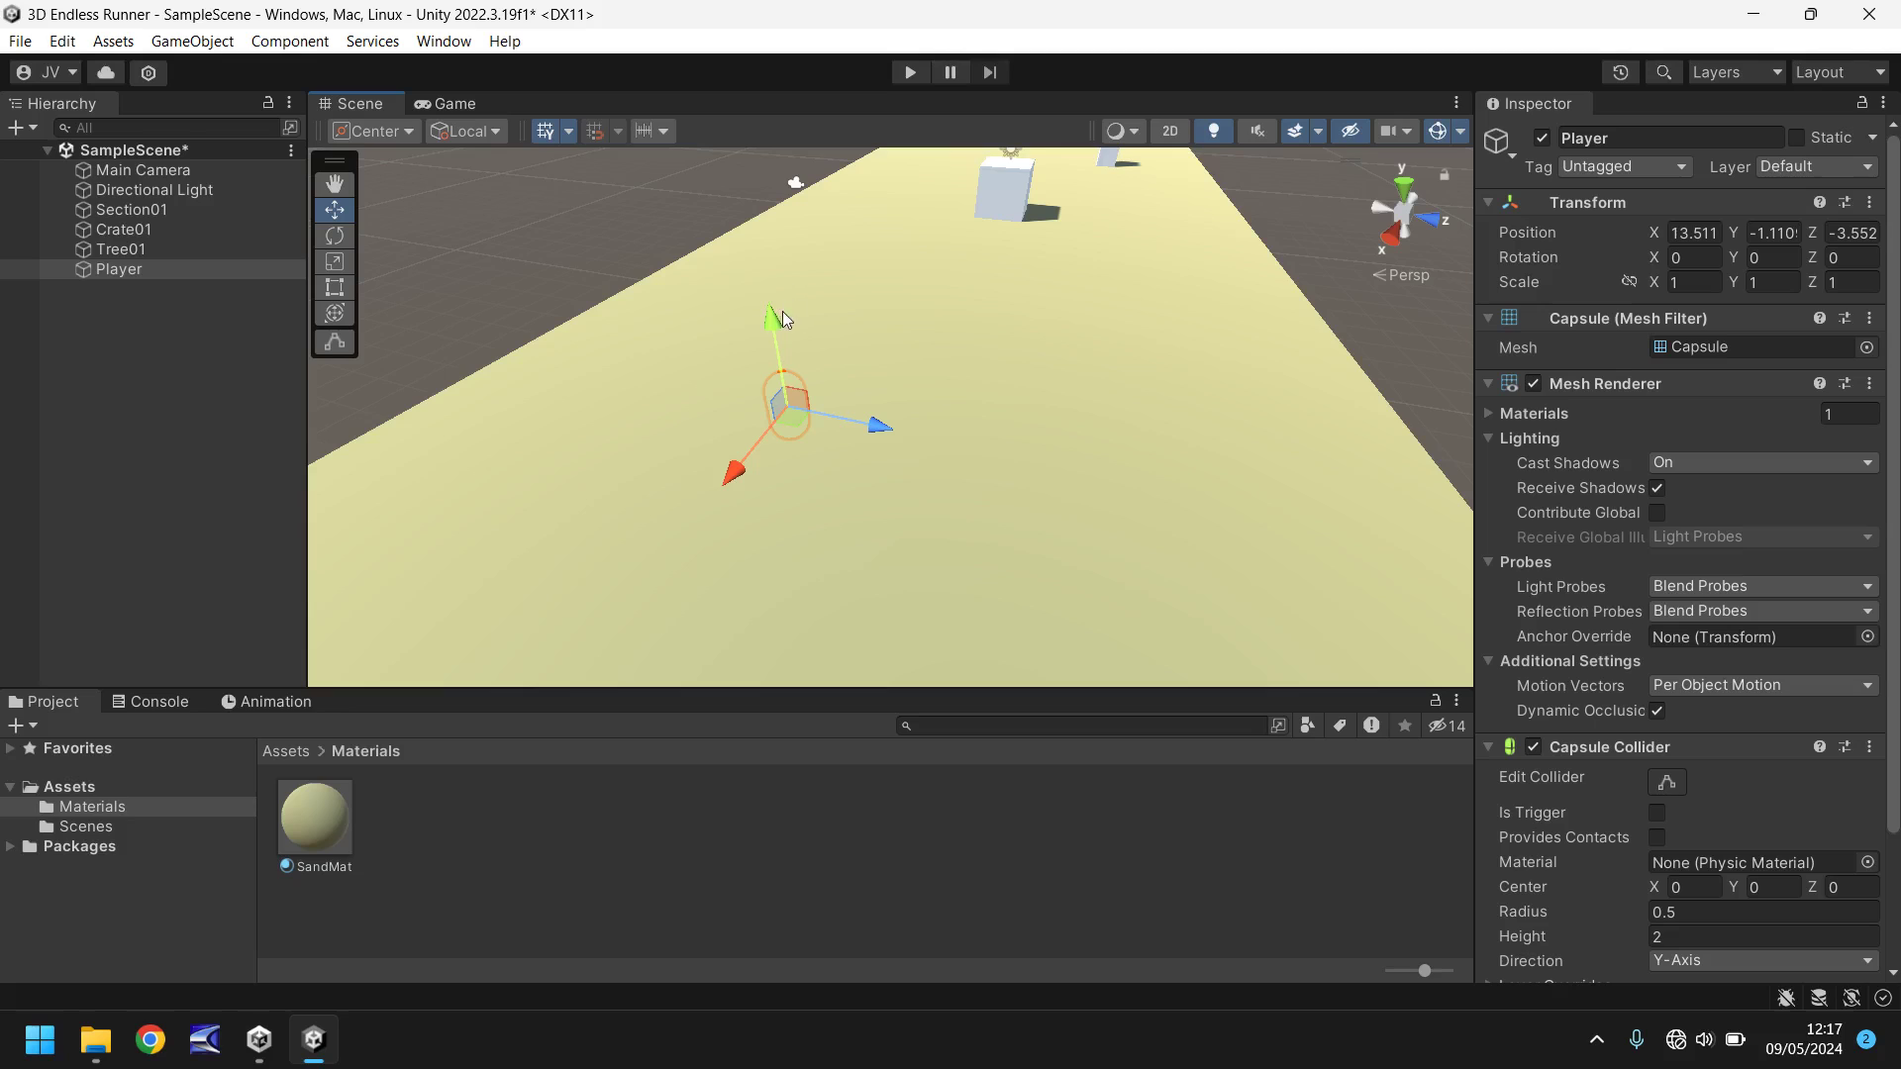
pyautogui.click(1689, 238)
pyautogui.write('0')
pyautogui.press('Tab')
pyautogui.write('0')
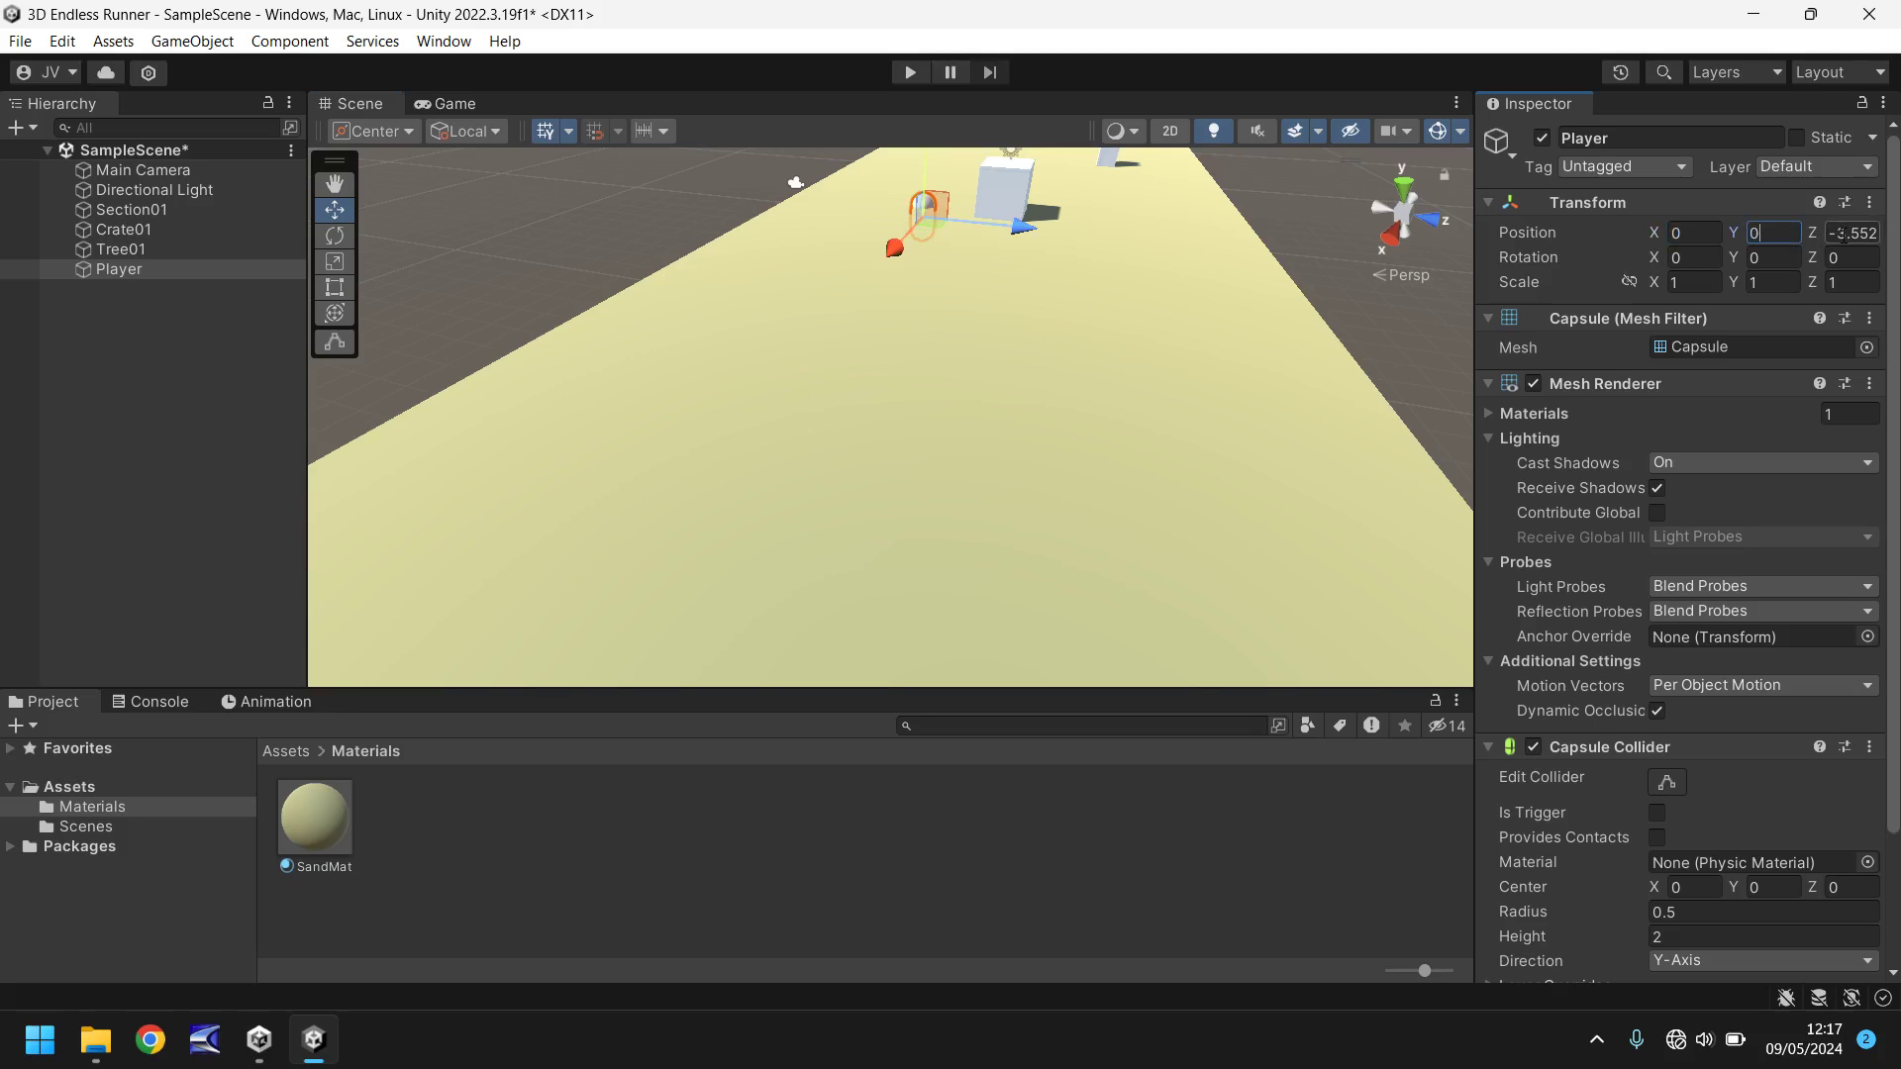
pyautogui.click(1854, 236)
pyautogui.write('0')
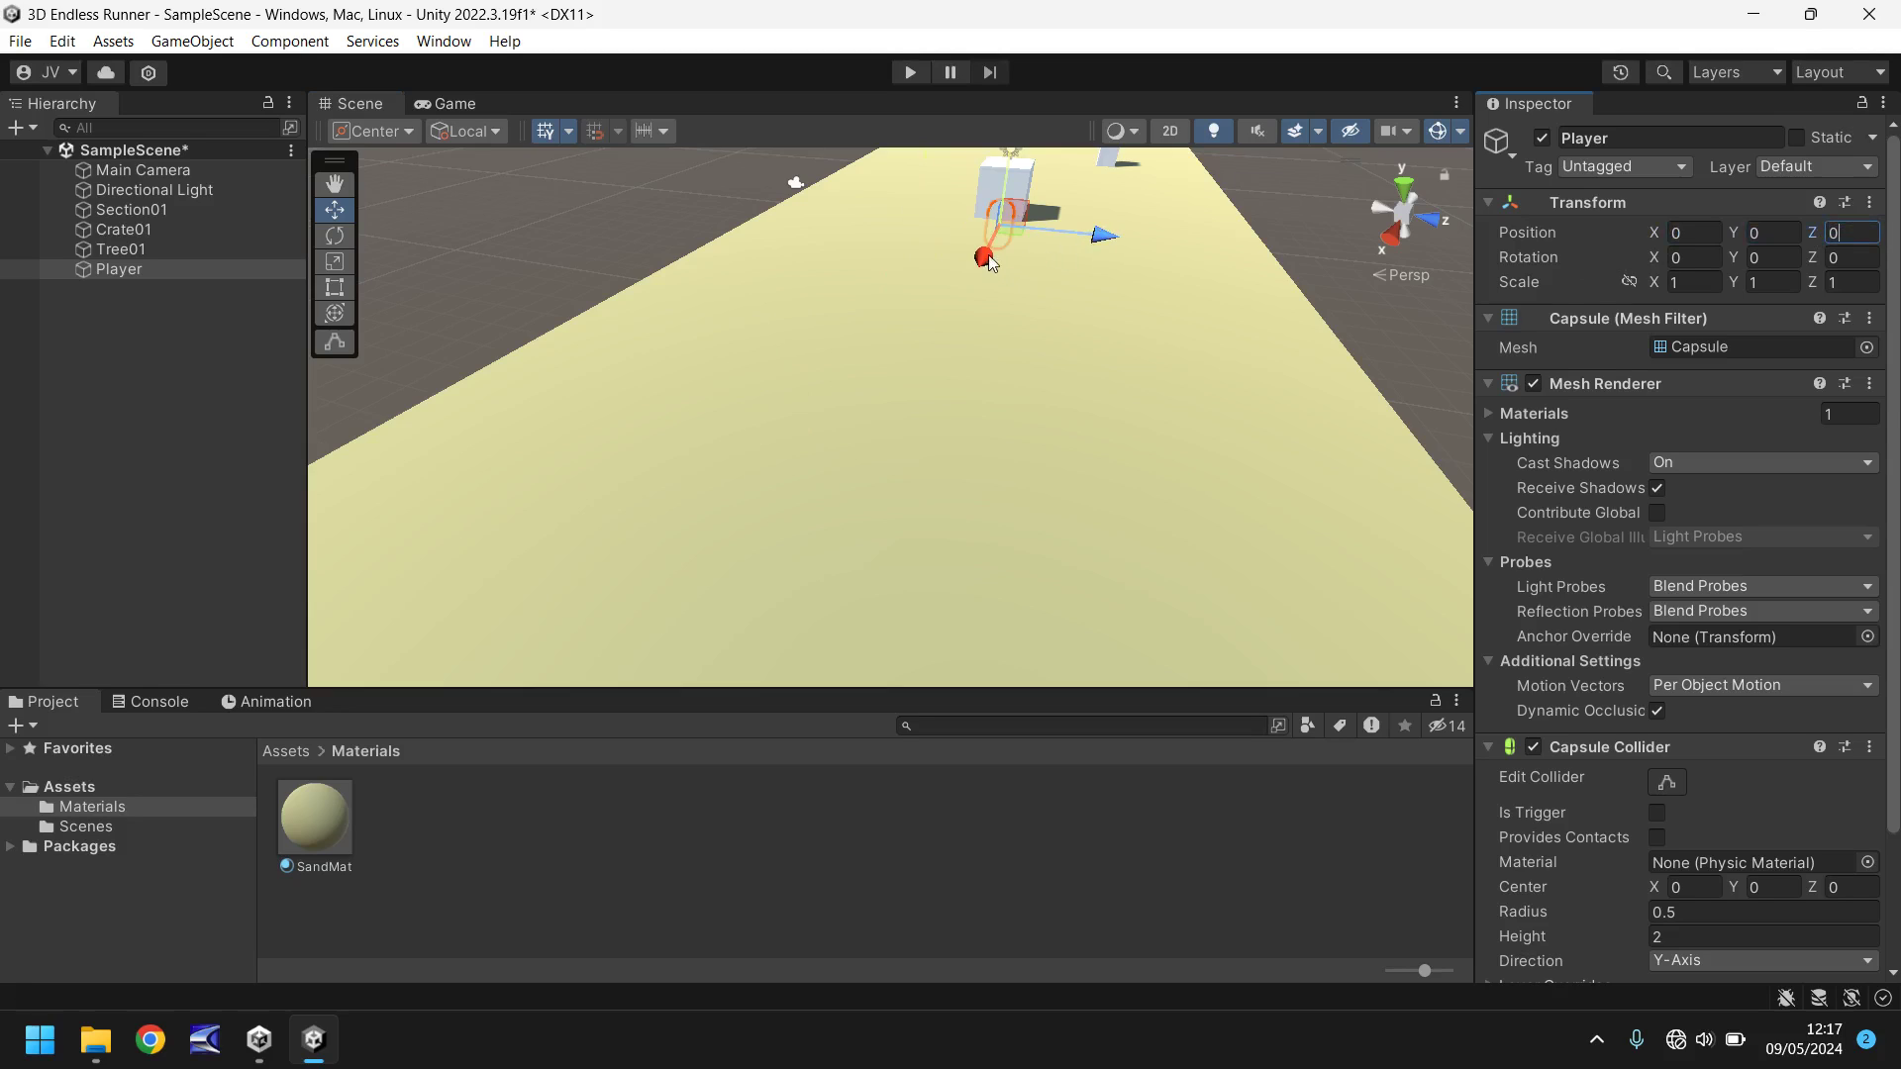
# Move the Player to the near end of the platform at X 22 and raise it onto the surface at Y 1.25
pyautogui.moveTo(997, 269); pyautogui.dragTo(884, 378)
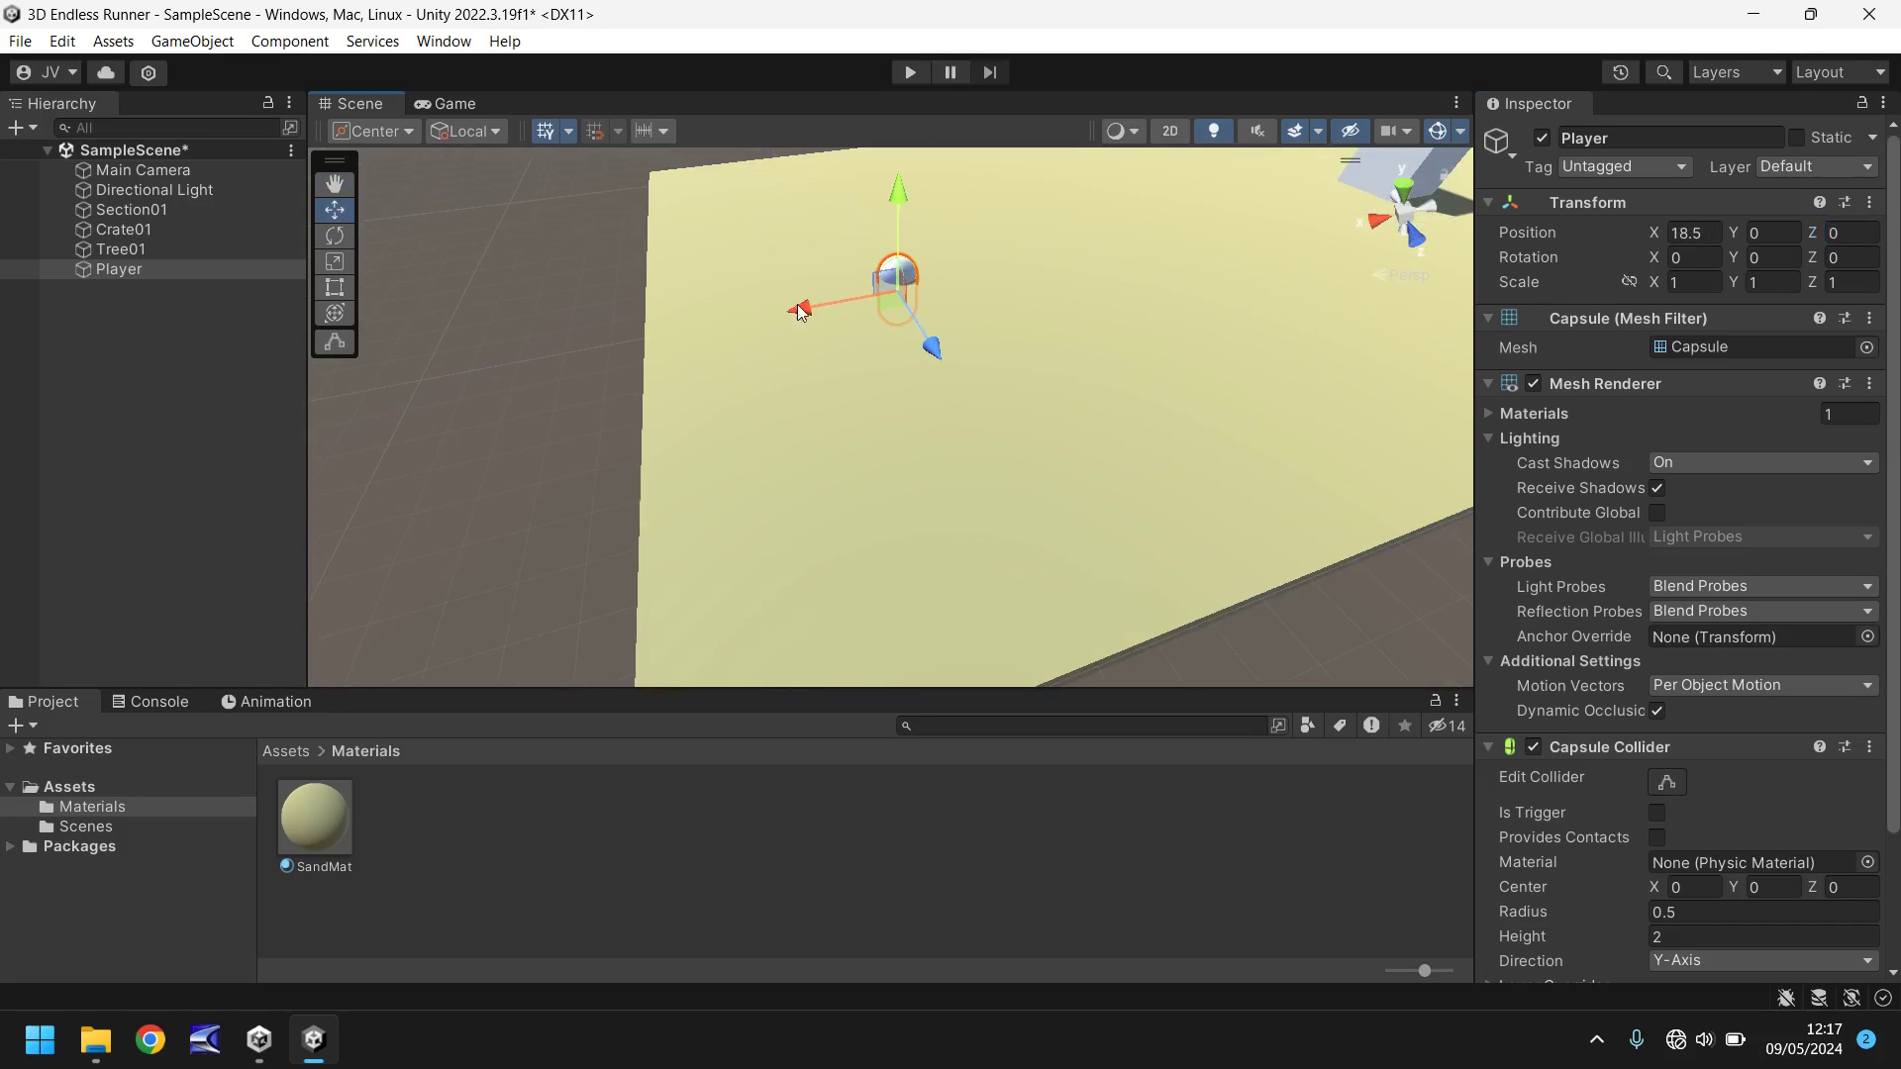
pyautogui.moveTo(803, 313); pyautogui.dragTo(674, 318)
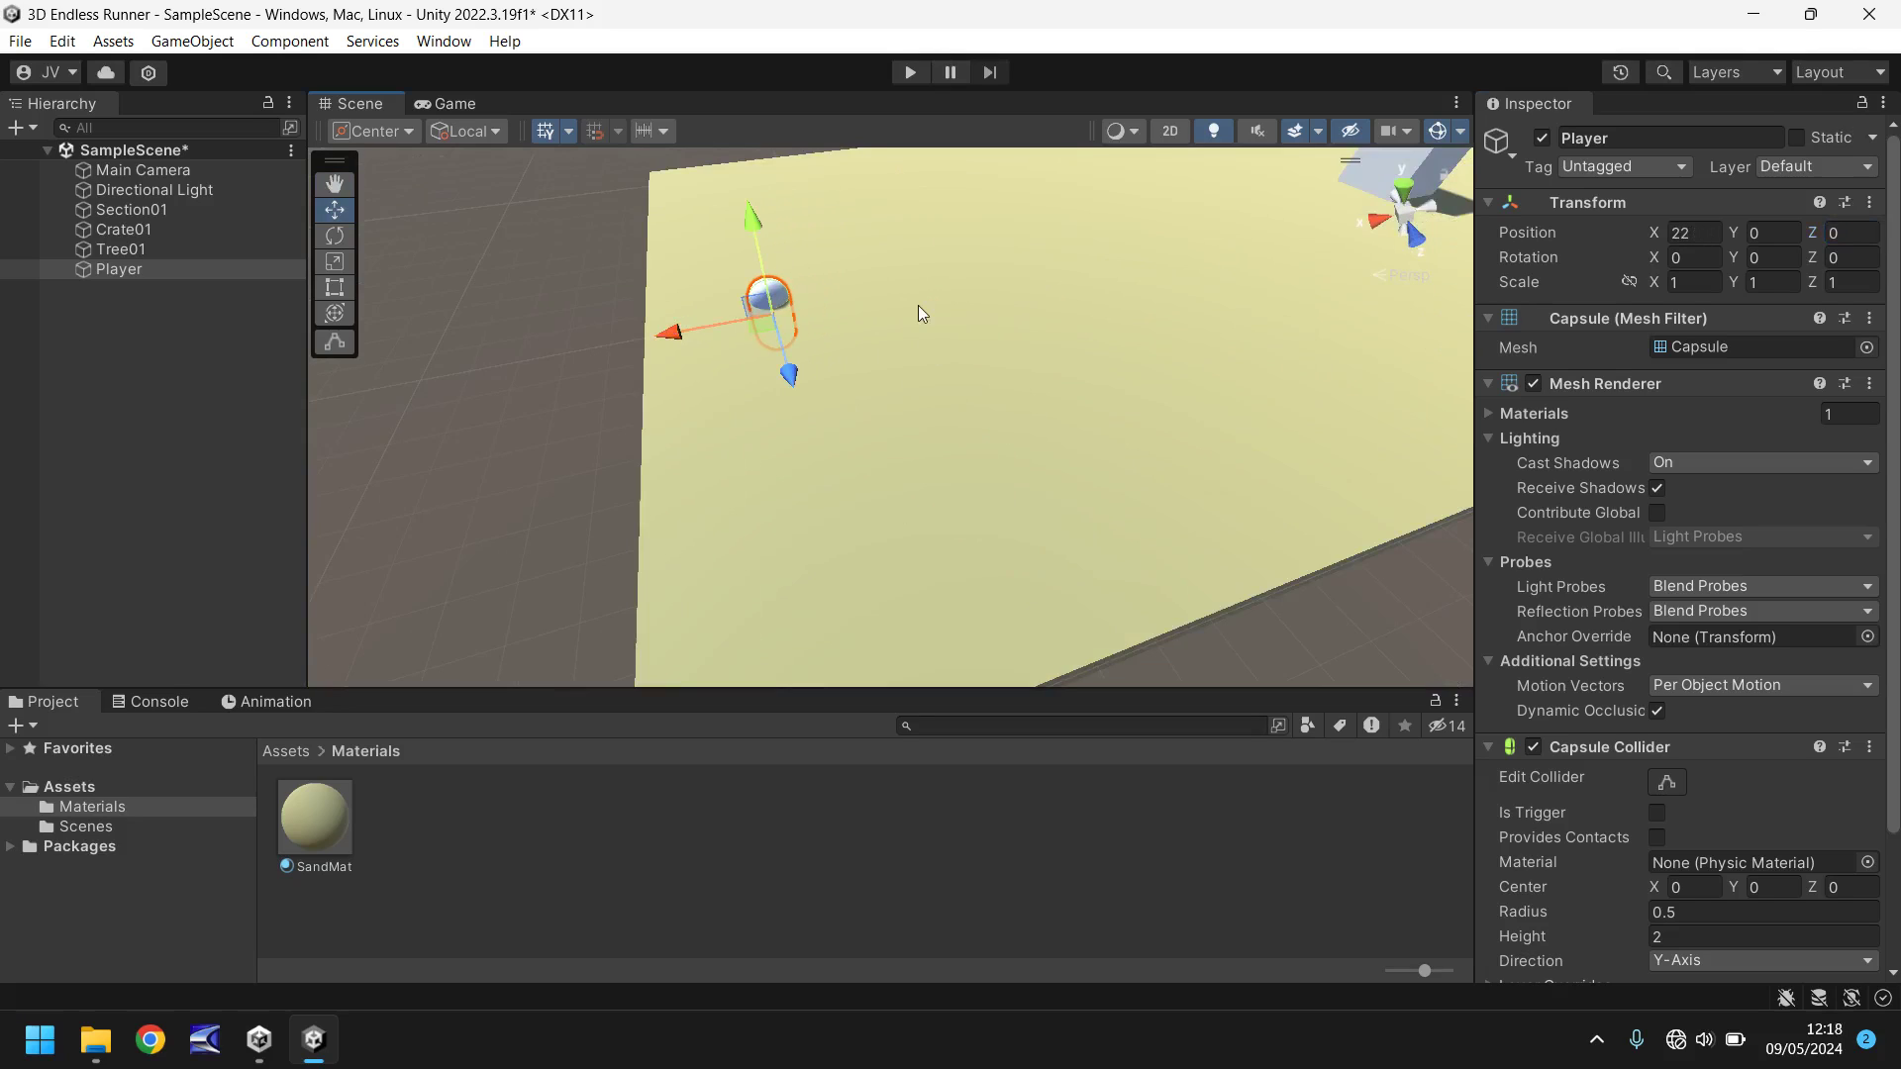
pyautogui.moveTo(752, 204); pyautogui.dragTo(739, 161)
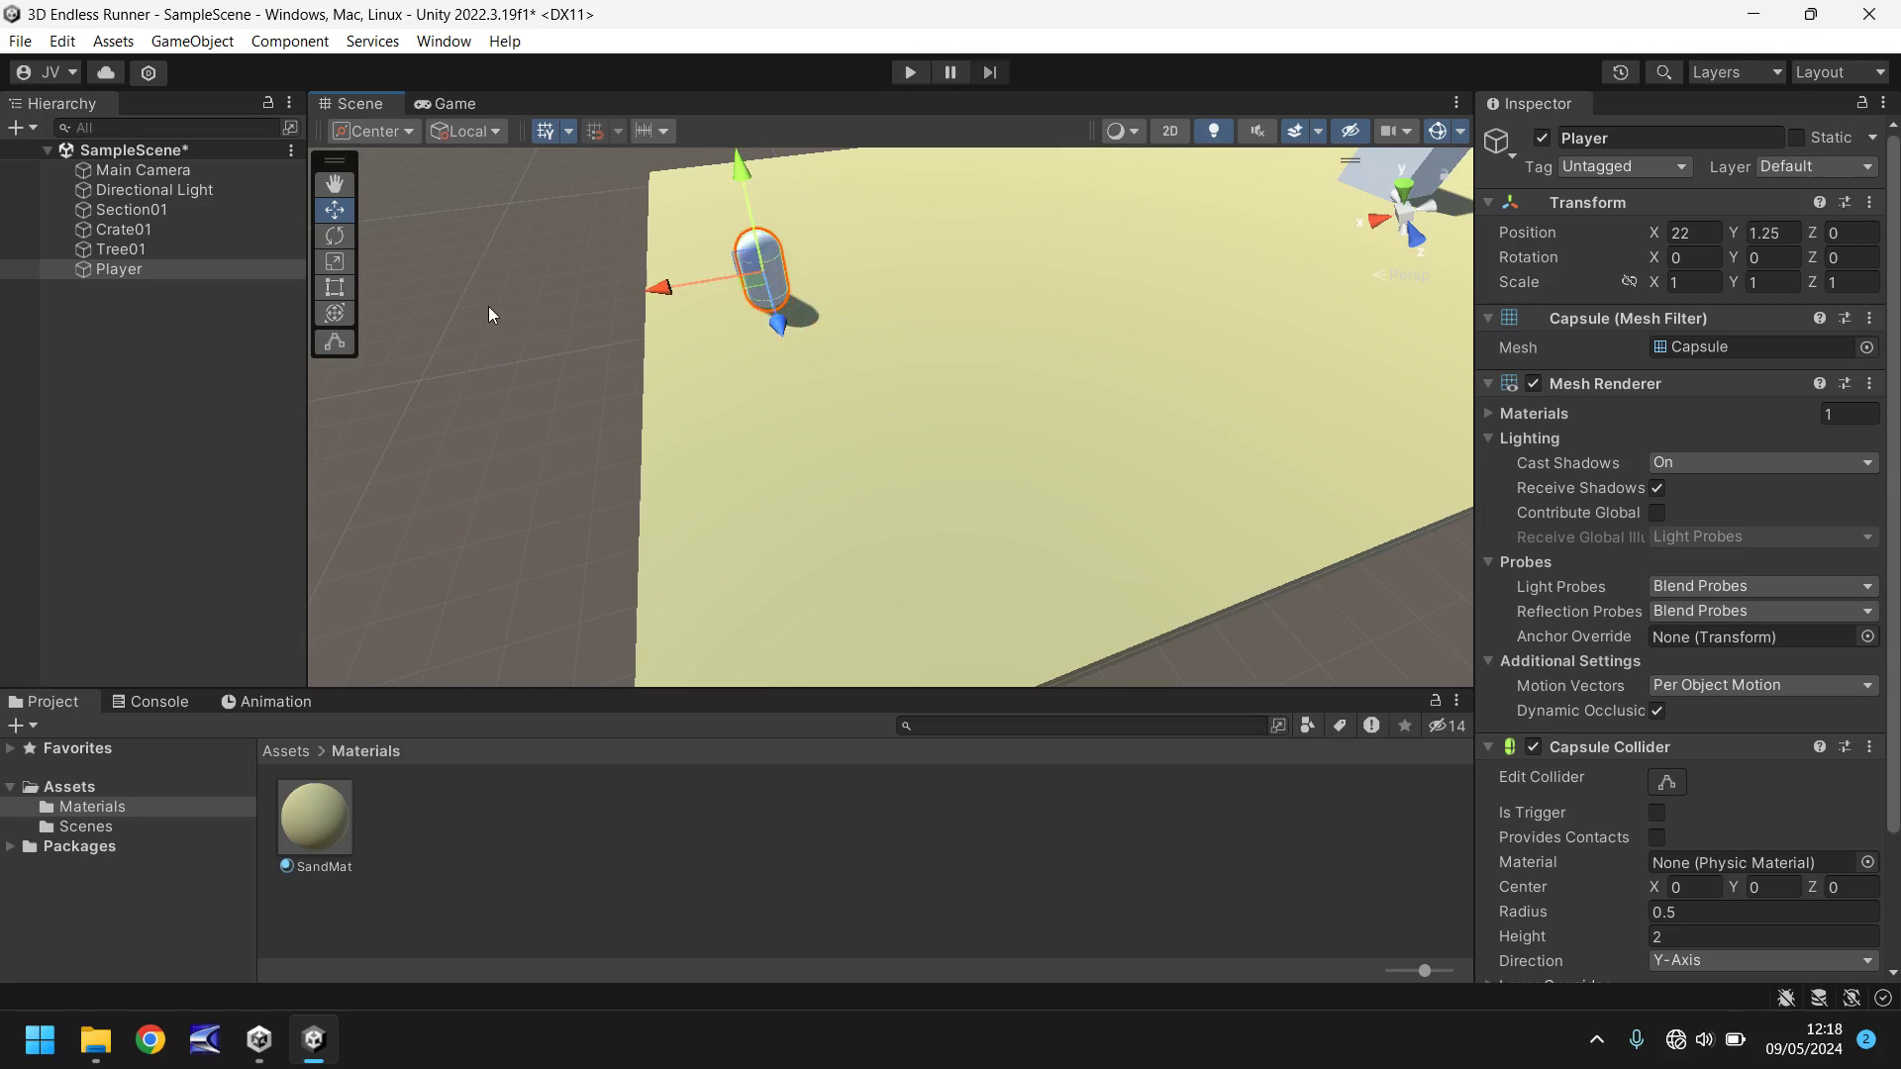
pyautogui.moveTo(493, 318); pyautogui.dragTo(768, 349, button='right')
pyautogui.moveTo(1192, 368); pyautogui.dragTo(745, 285, button='right')
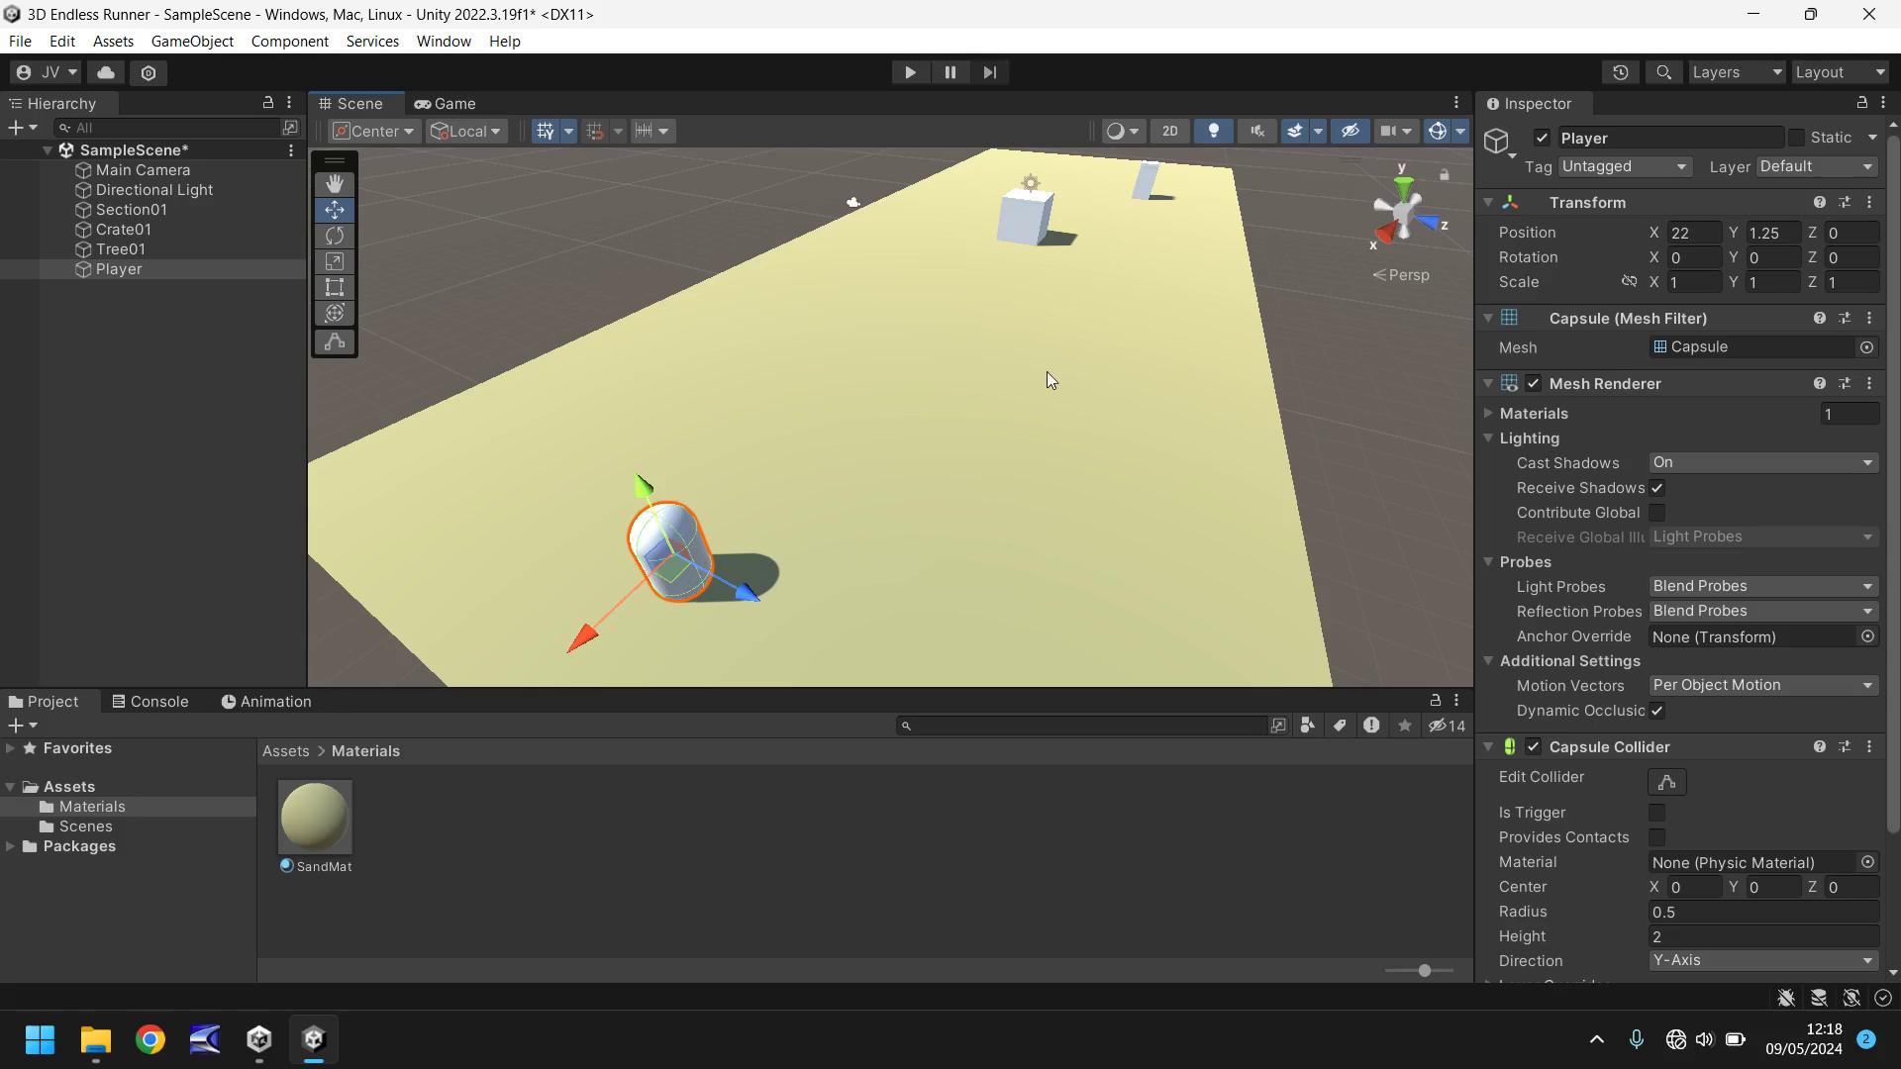
pyautogui.scroll(-3, 930, 435)
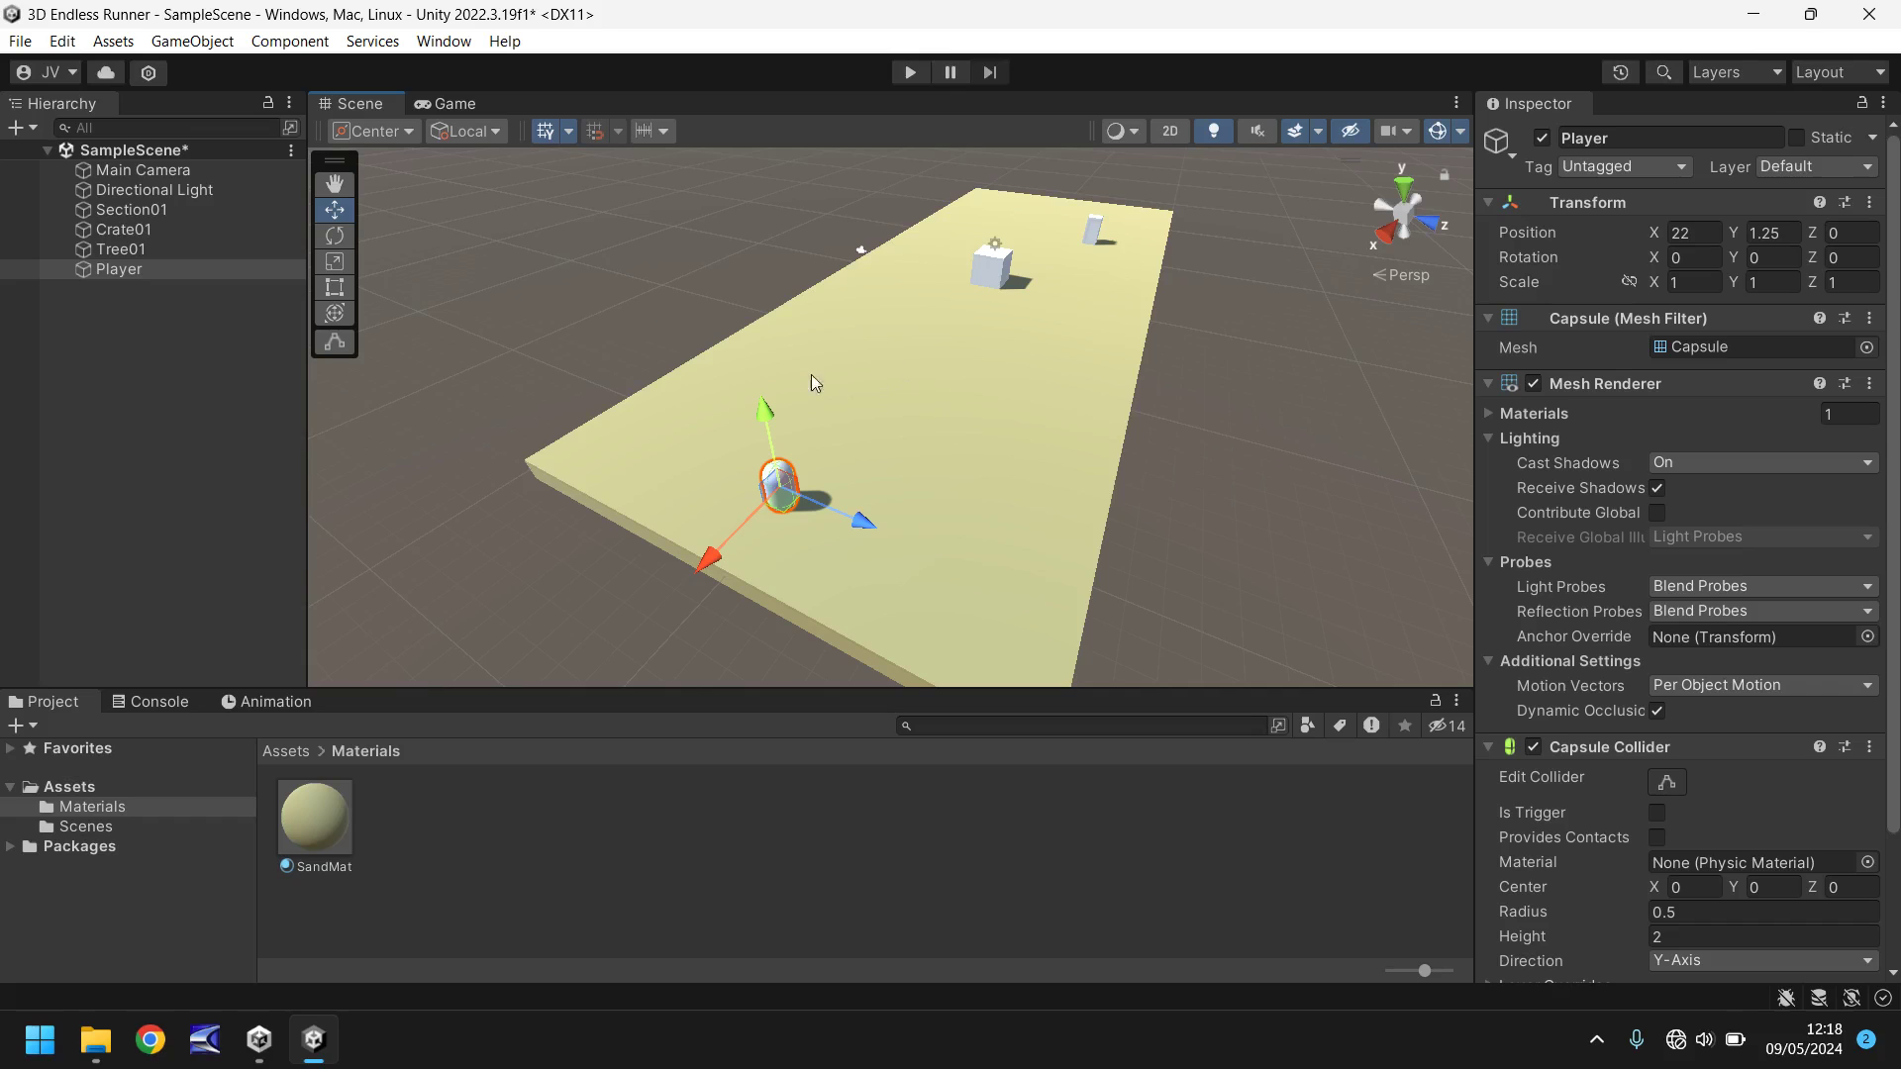
pyautogui.keyDown('alt'); pyautogui.moveTo(815, 384); pyautogui.dragTo(1054, 321); pyautogui.keyUp('alt')
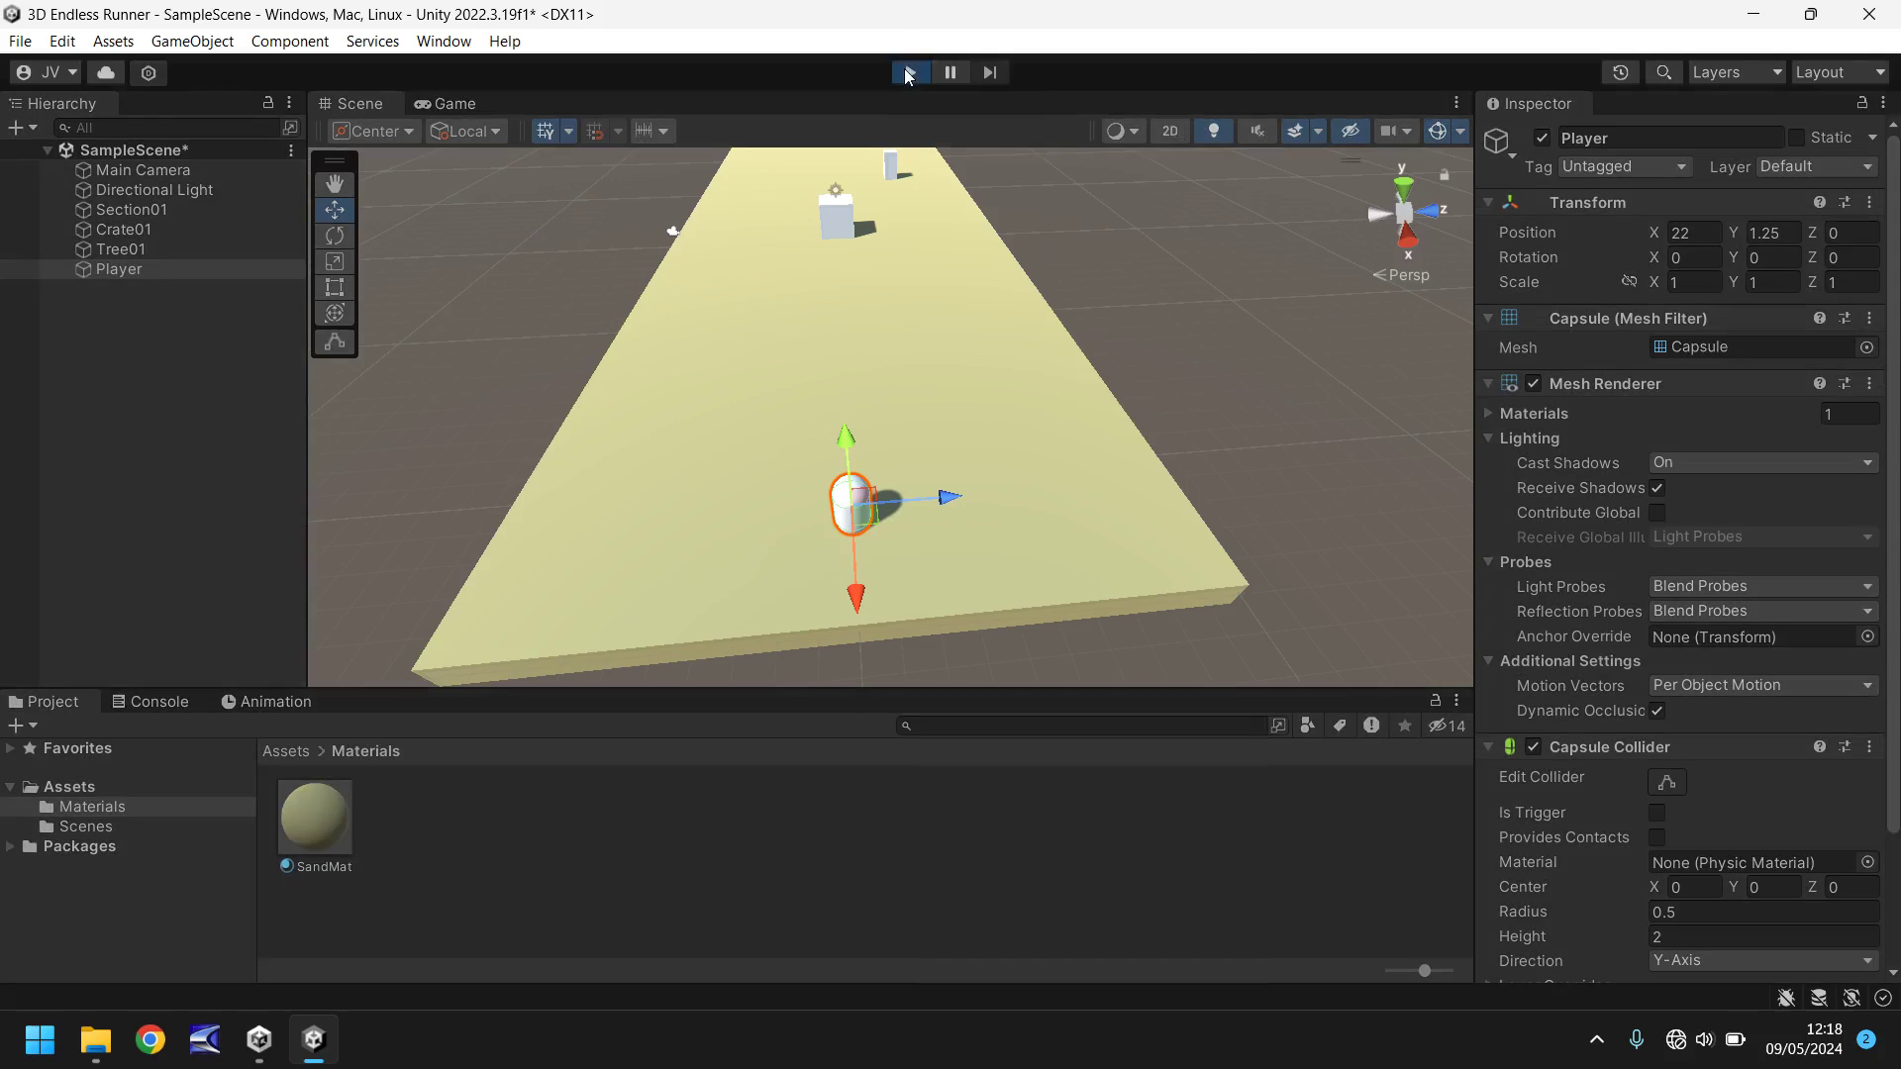
# Play-test the scene, compare the game view with the Main Camera's placement beside the platform, and stop the test
pyautogui.click(908, 72)
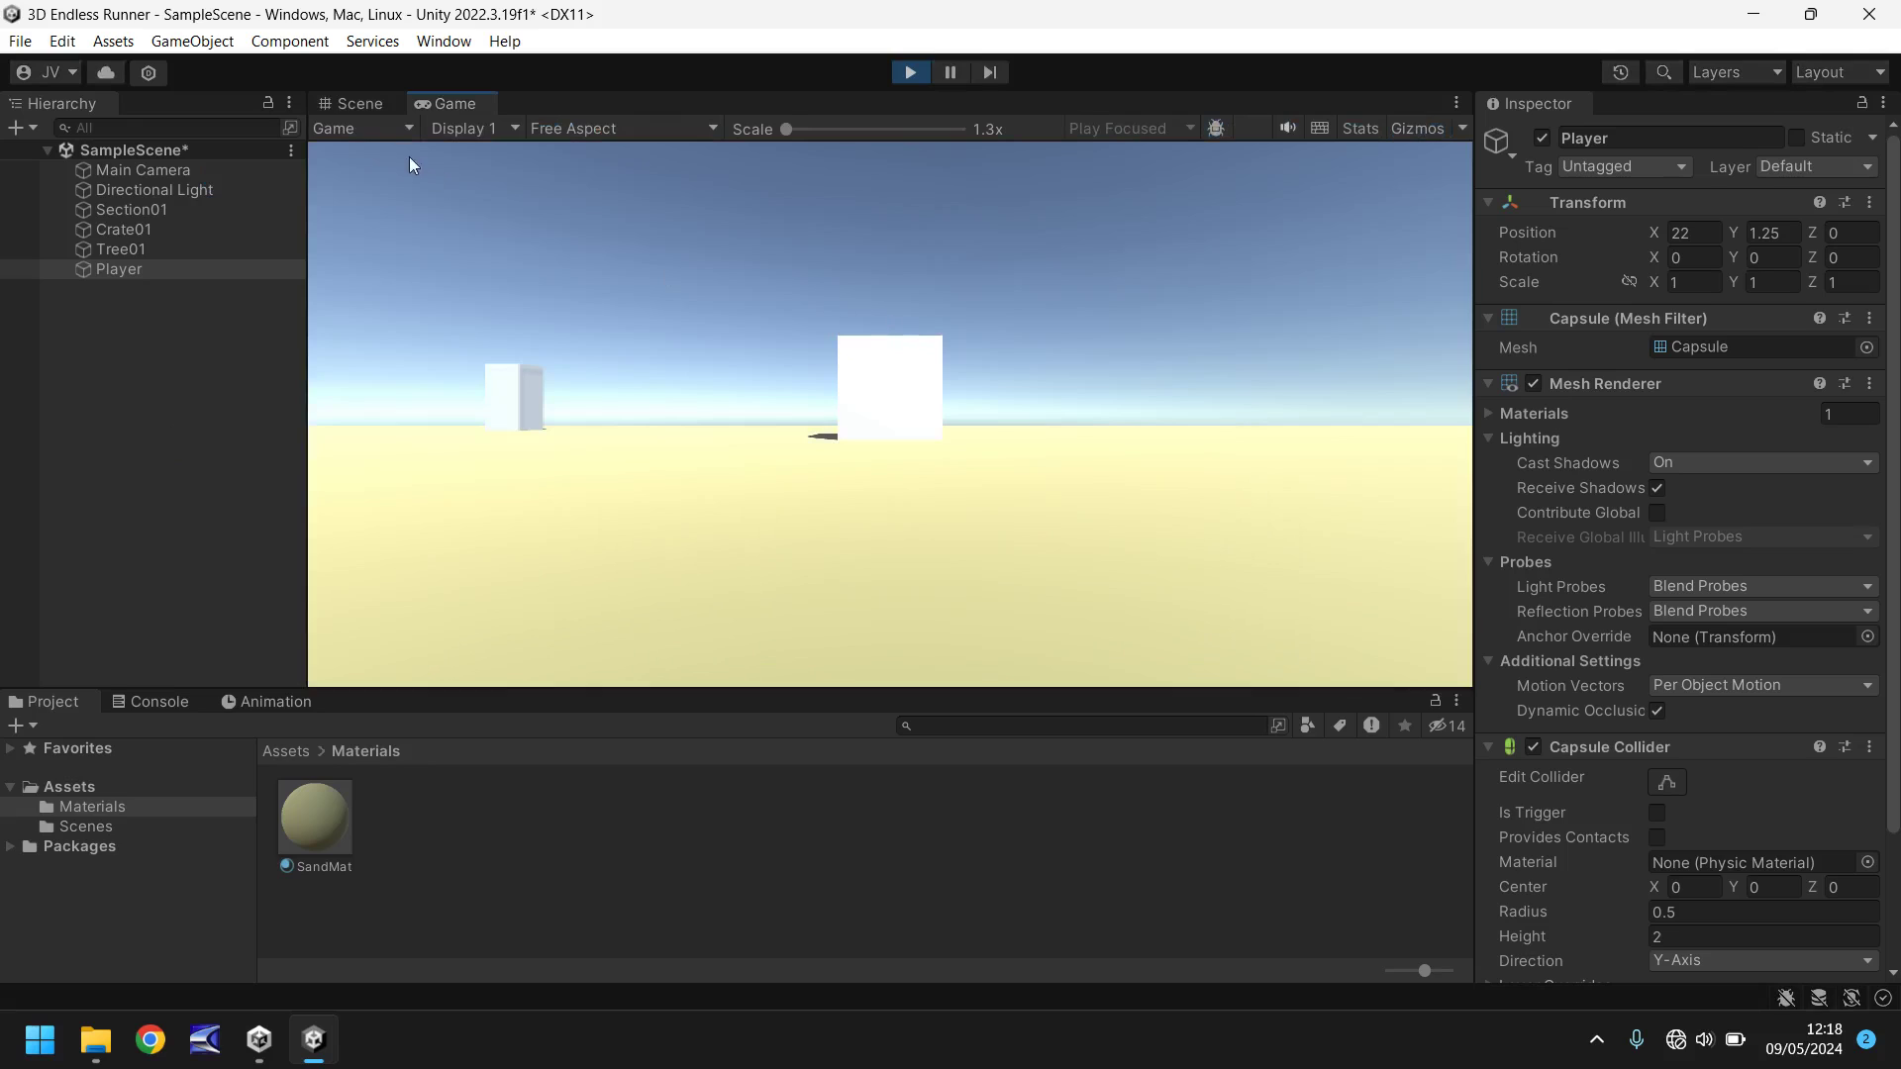
pyautogui.click(351, 99)
pyautogui.click(178, 170)
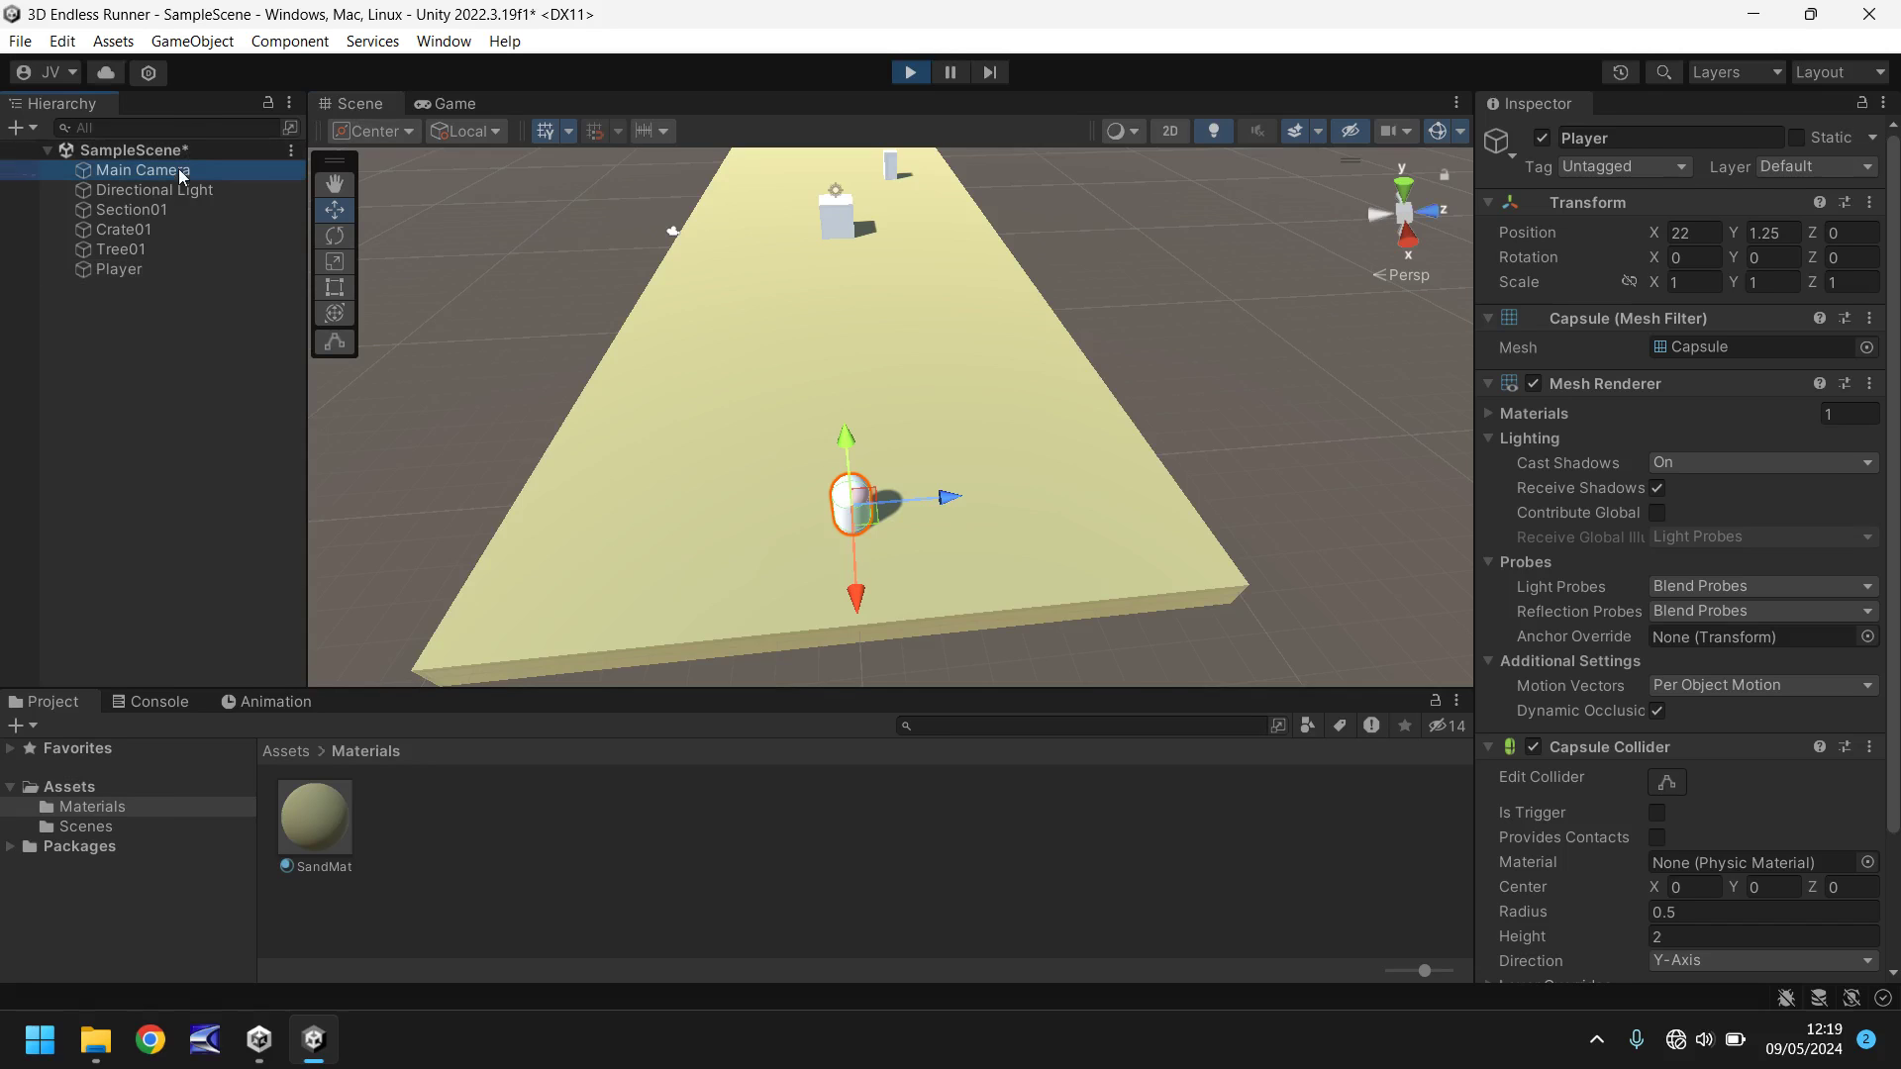
pyautogui.scroll(-6, 1044, 369)
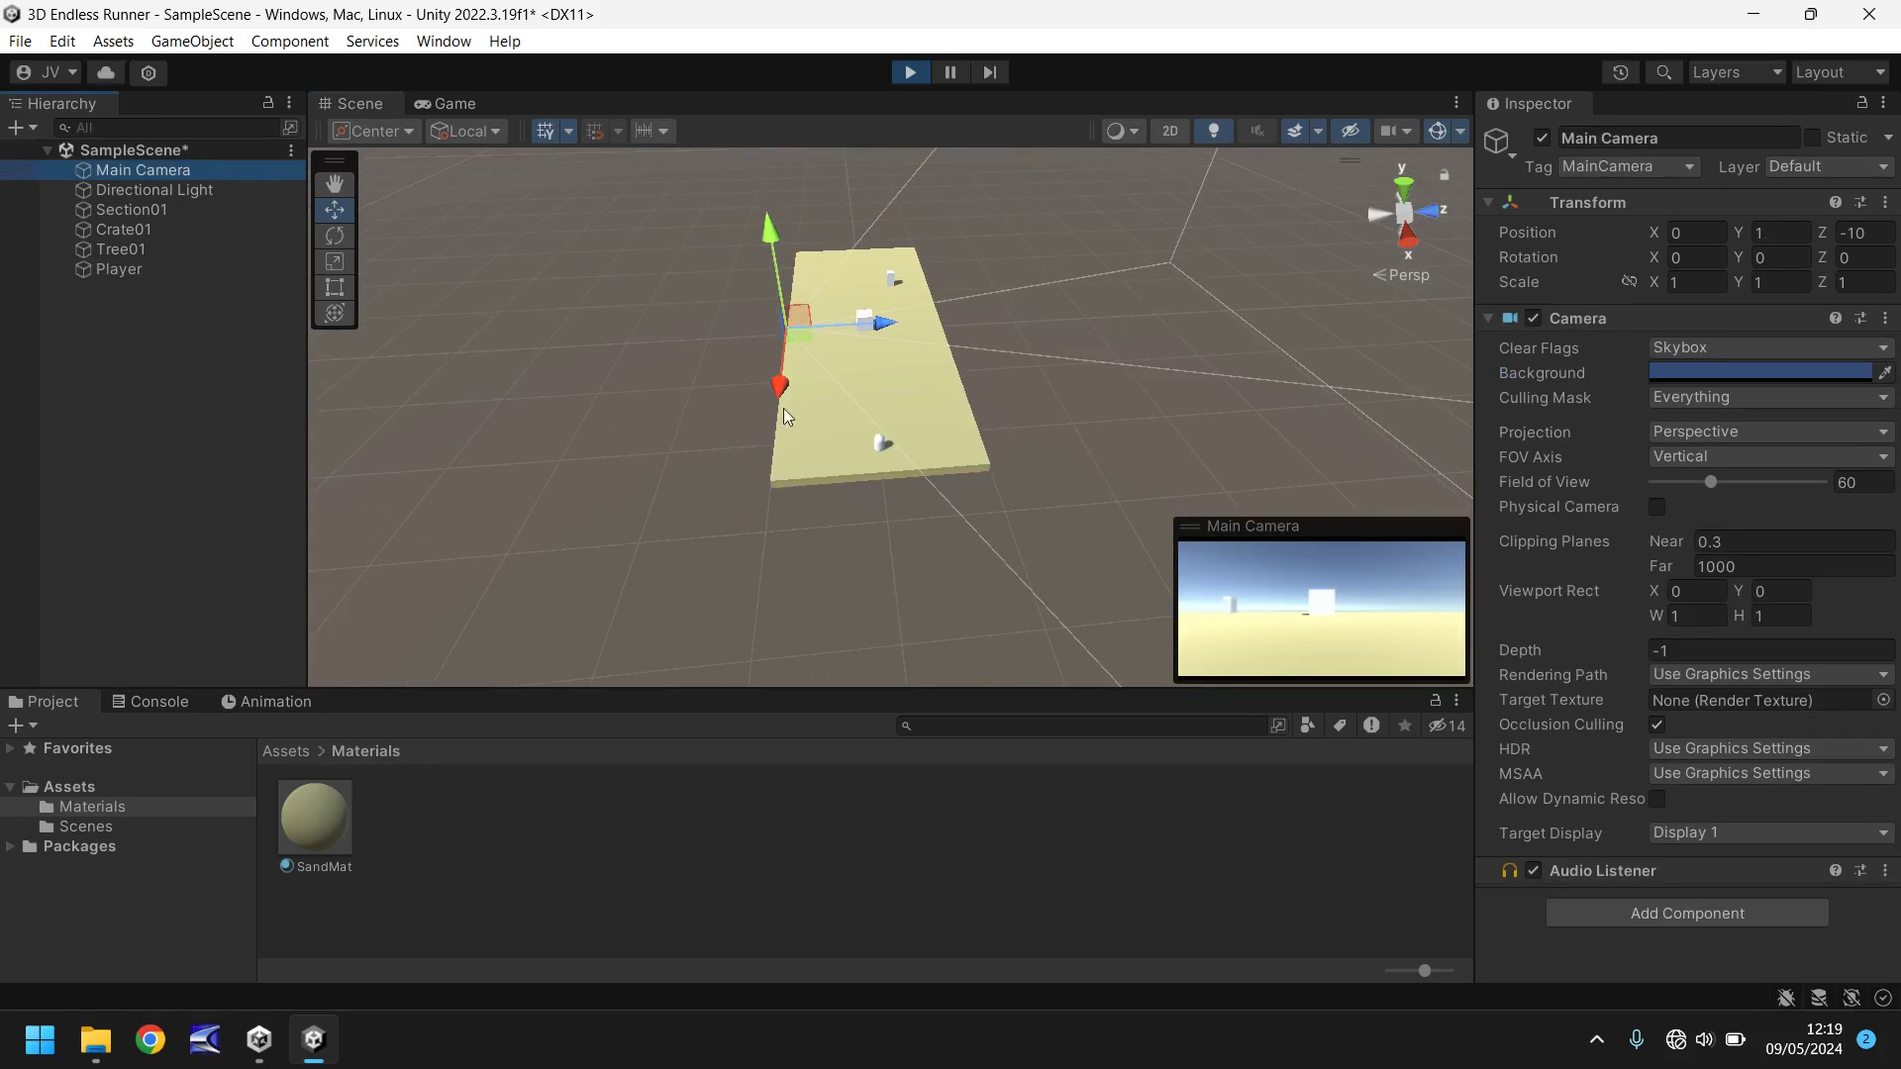
pyautogui.keyDown('alt'); pyautogui.moveTo(1311, 315); pyautogui.dragTo(293, 567); pyautogui.keyUp('alt')
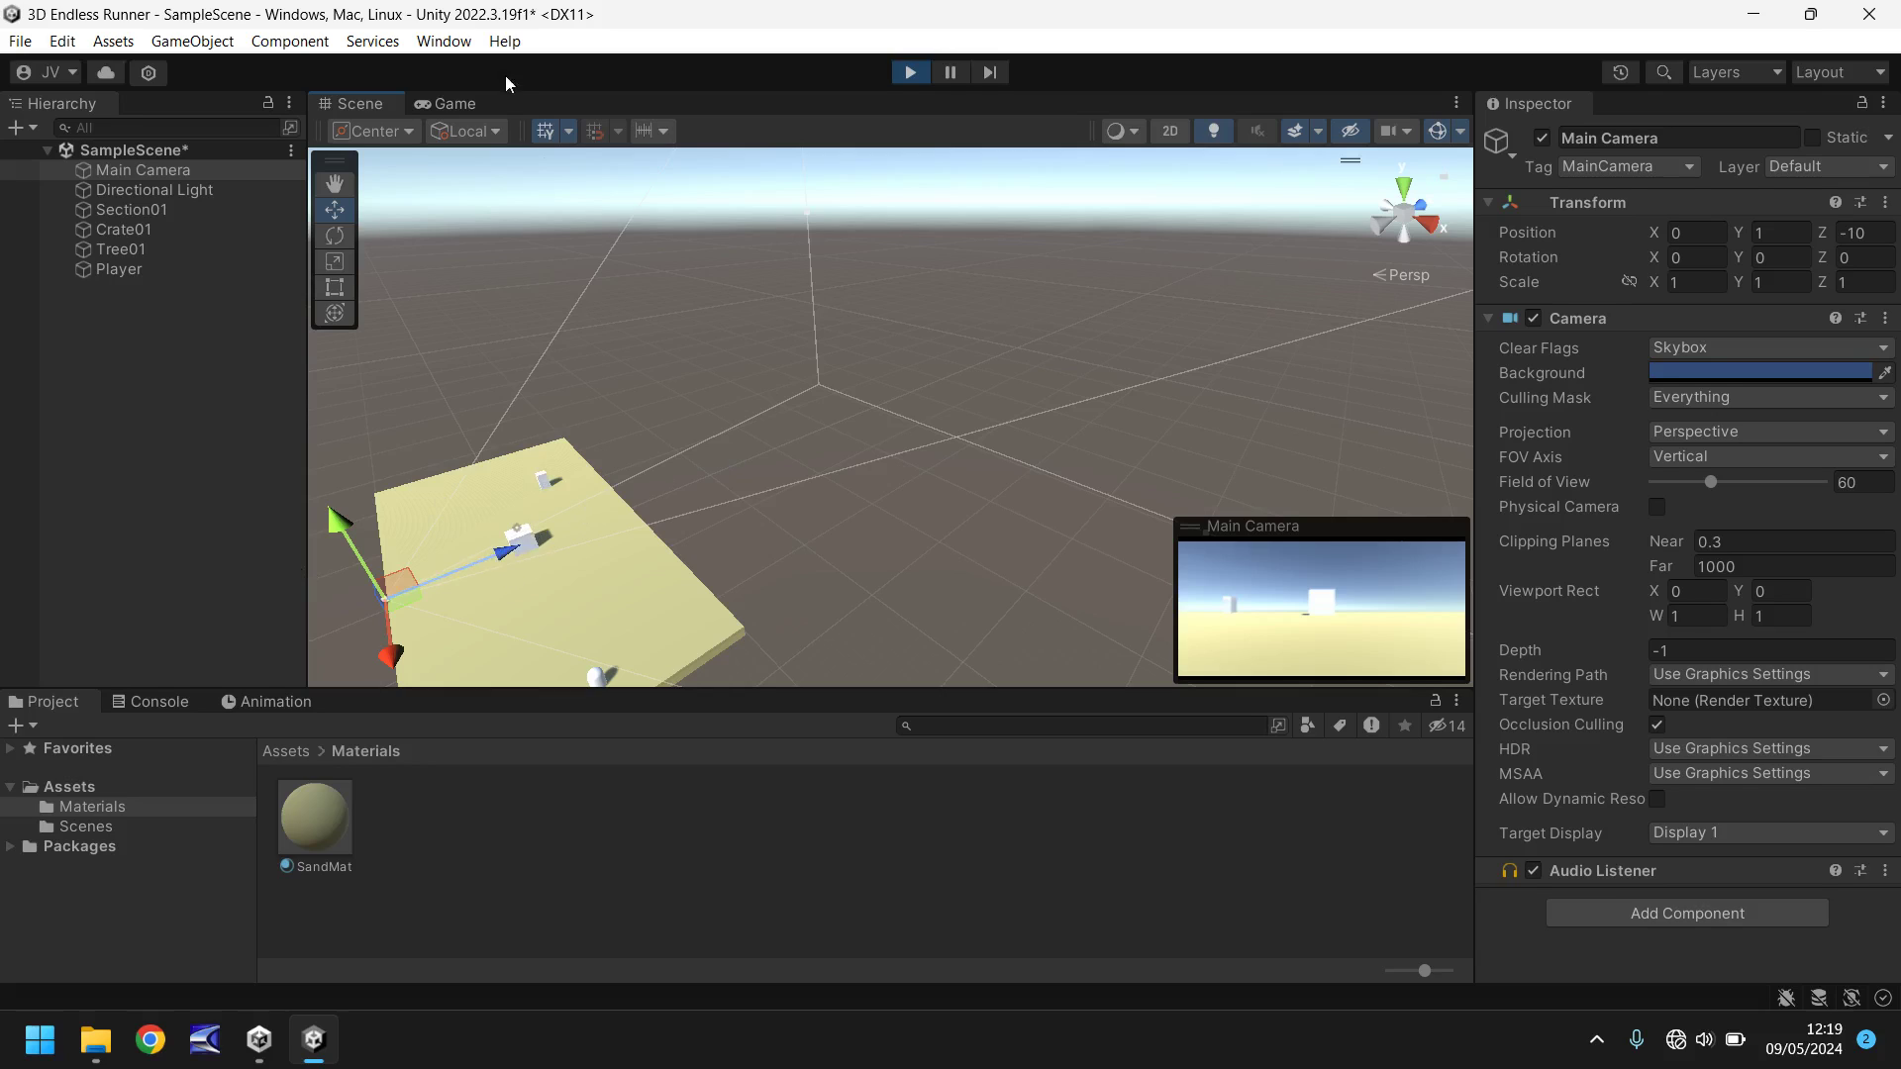
pyautogui.click(443, 103)
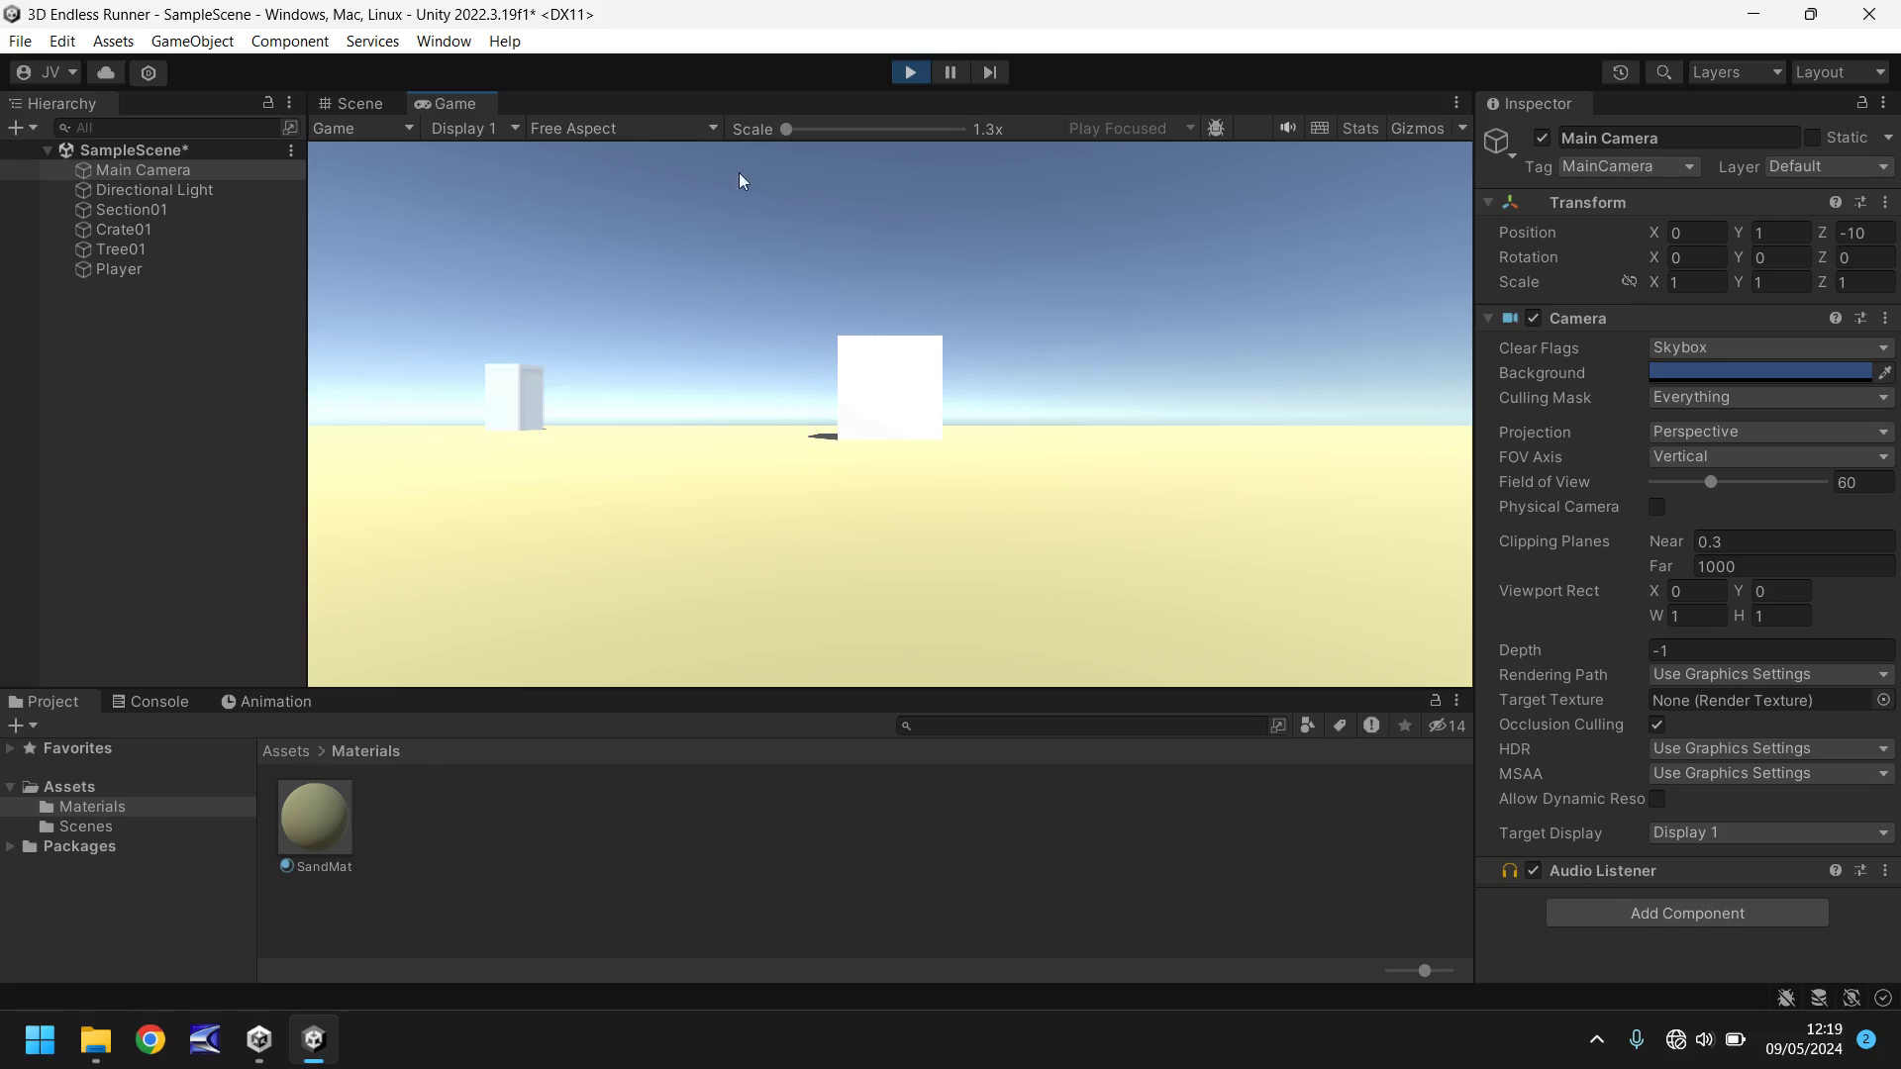
pyautogui.click(909, 73)
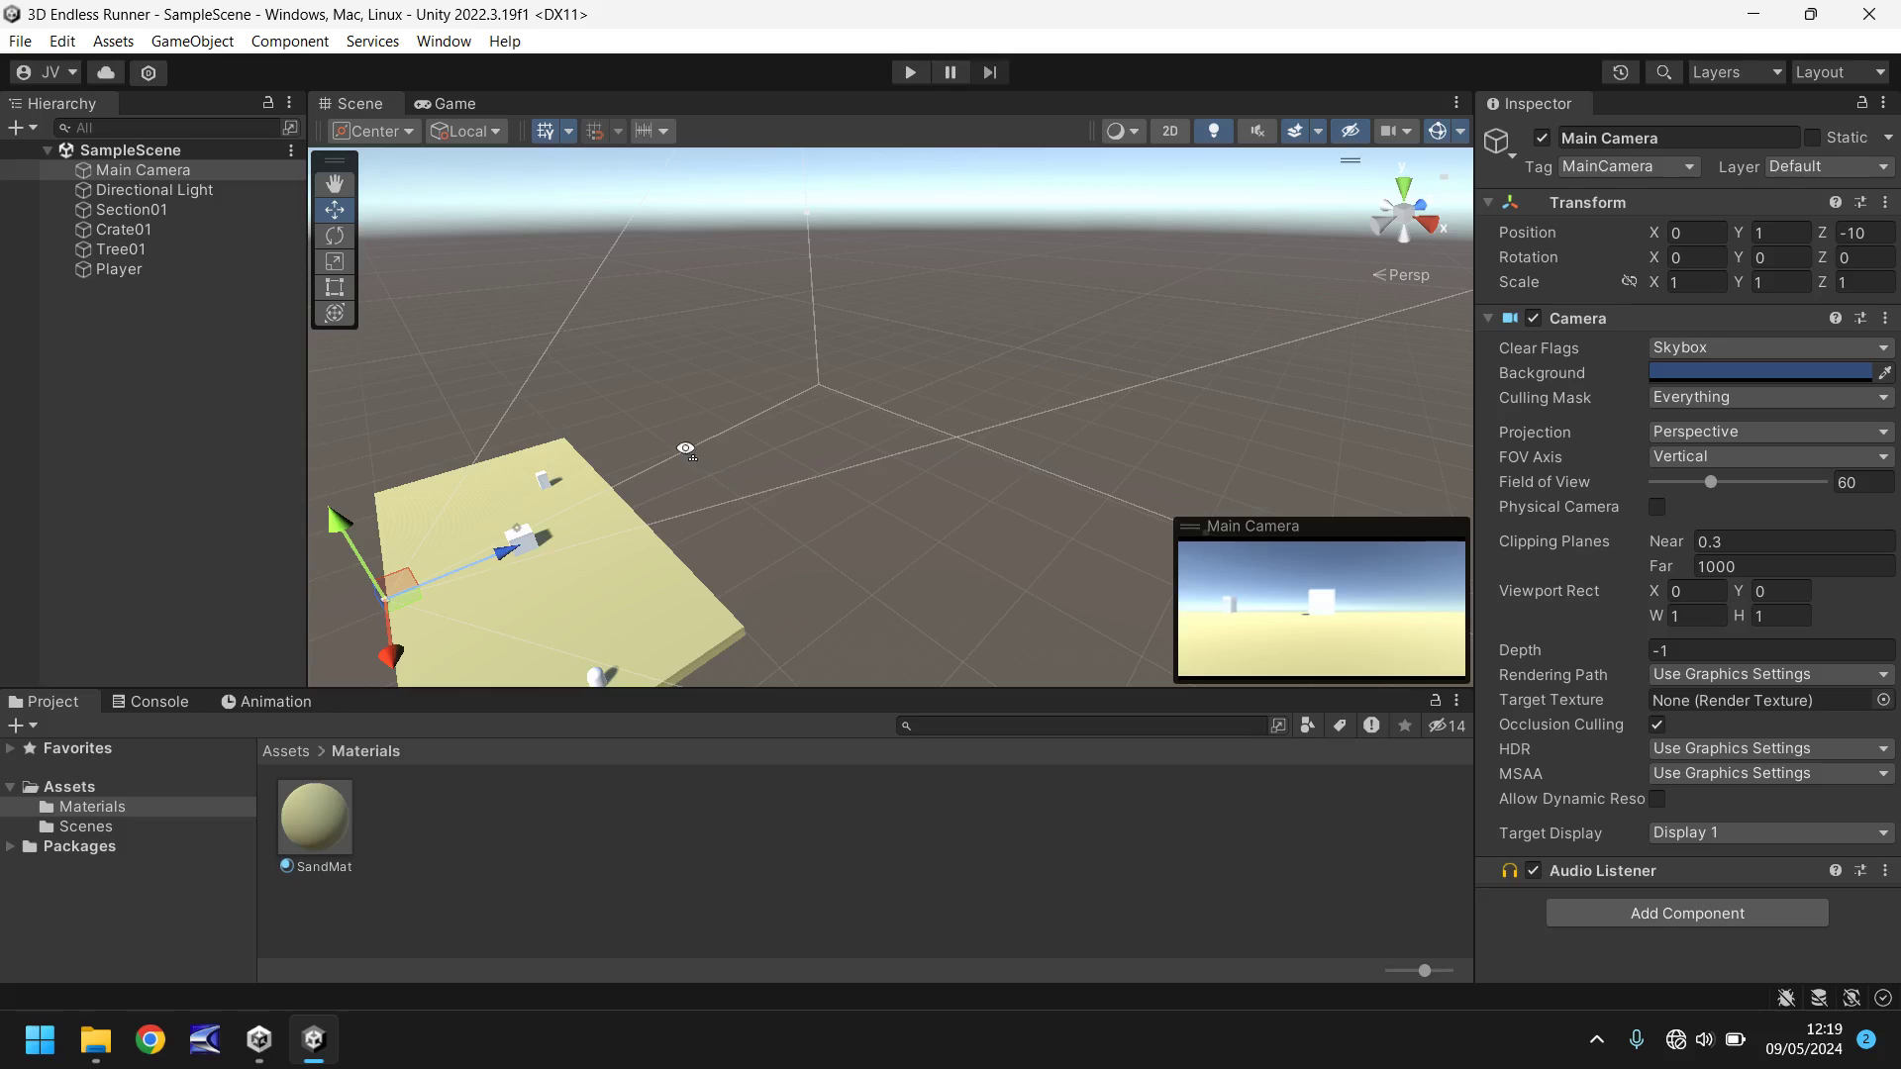
pyautogui.keyDown('alt'); pyautogui.moveTo(719, 481); pyautogui.dragTo(635, 487); pyautogui.keyUp('alt')
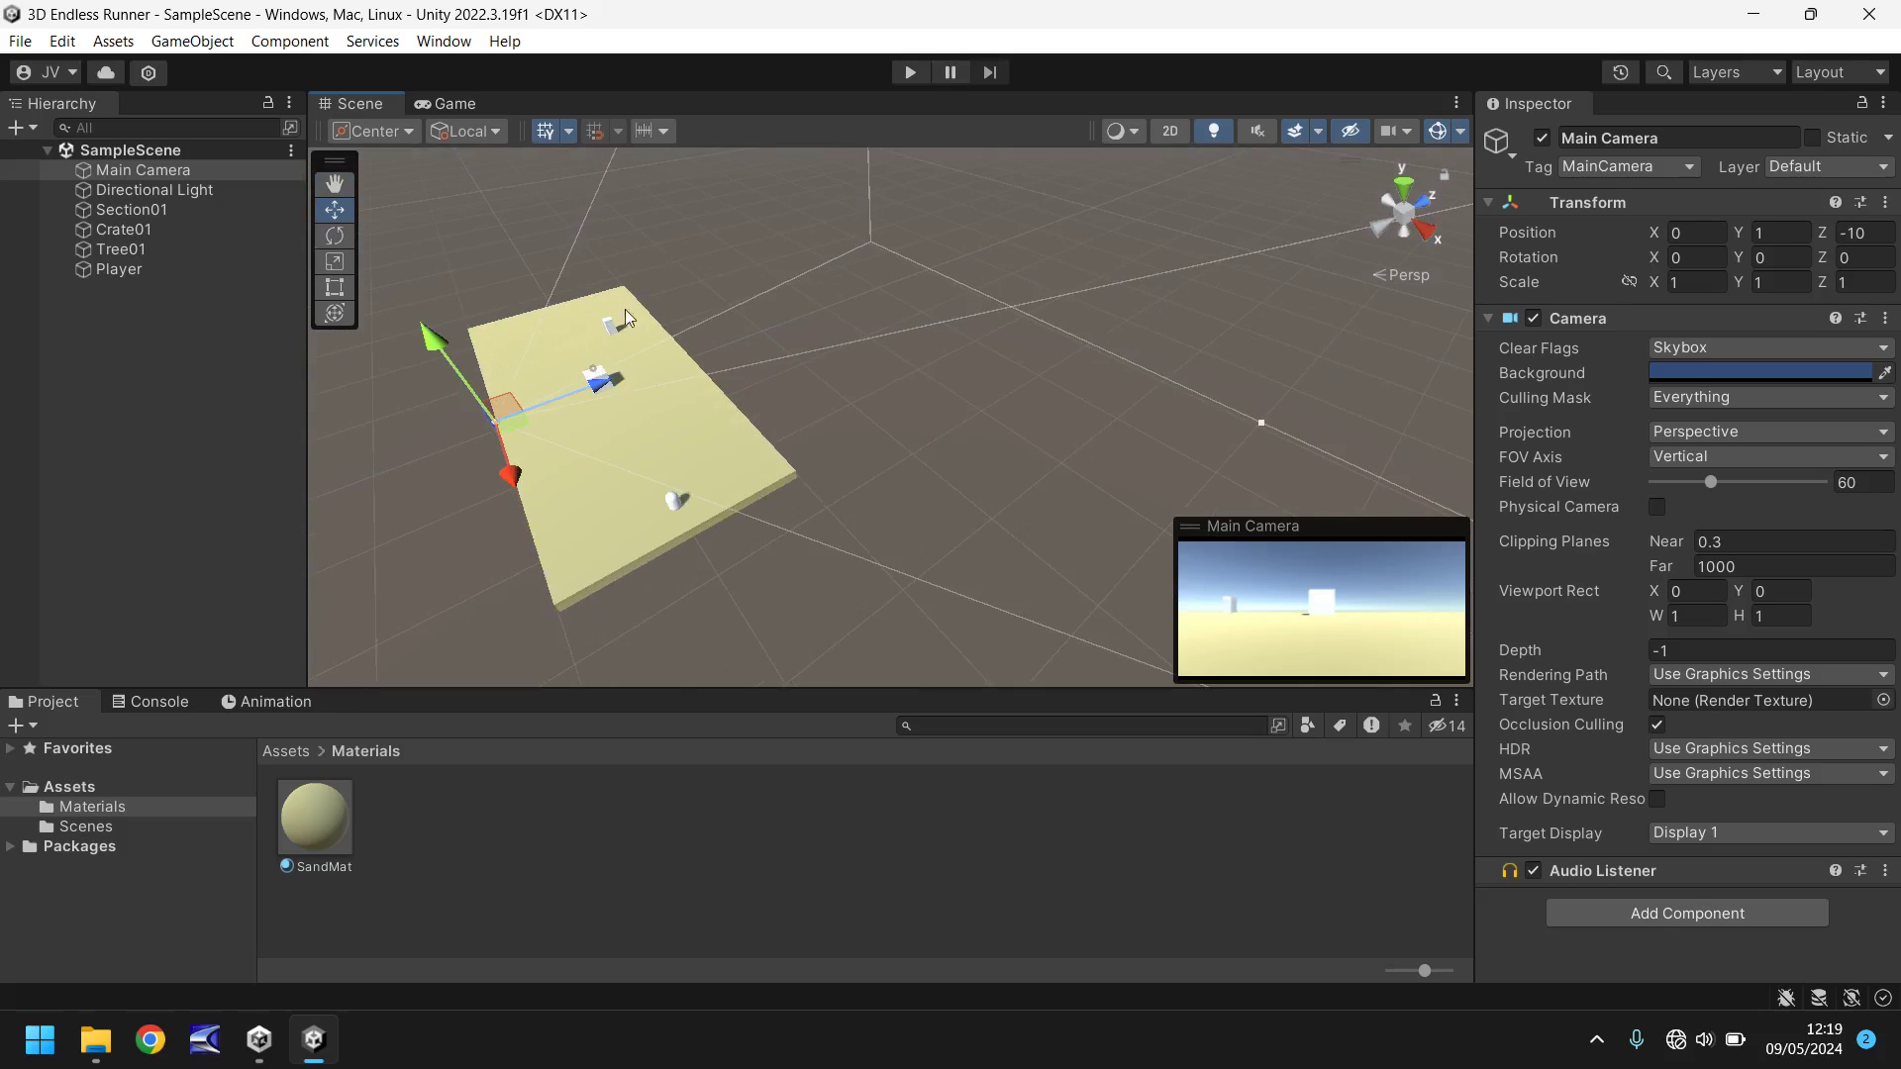